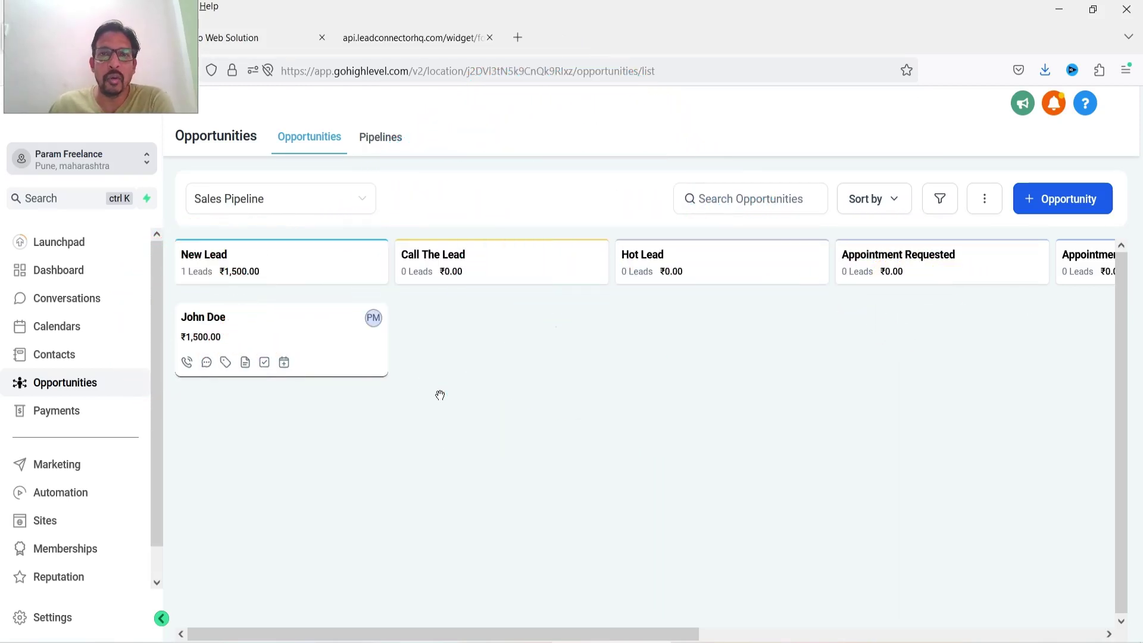
- Open the Pipelines list, then bring up the lead capture form in its browser tab
{"action": "left_click", "coordinate": [372, 138]}
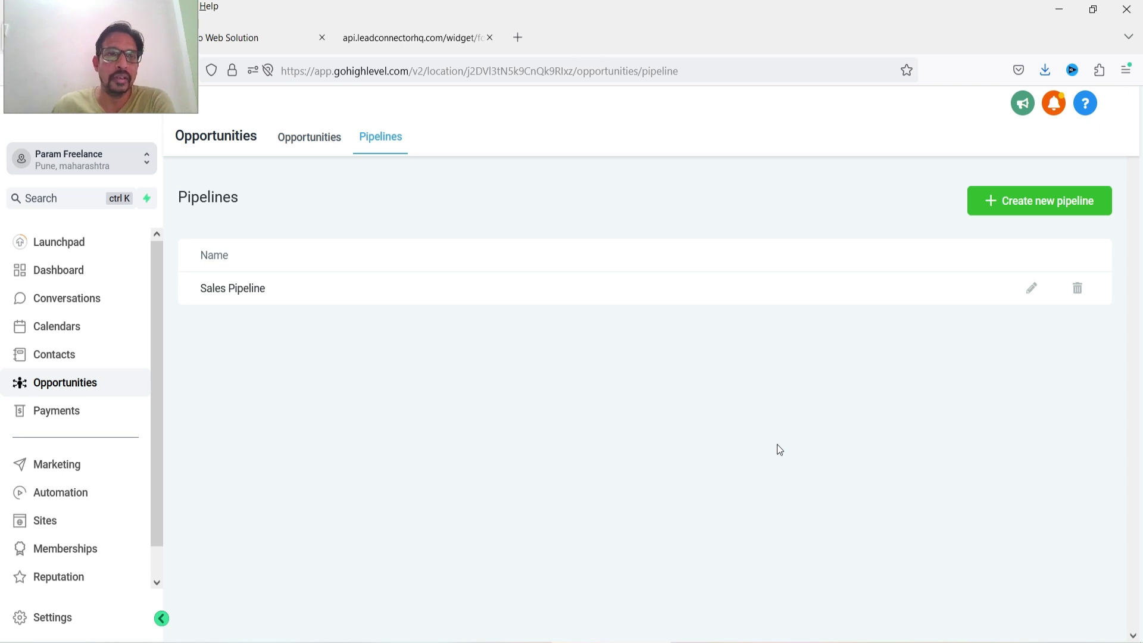
{"action": "left_click", "coordinate": [396, 39]}
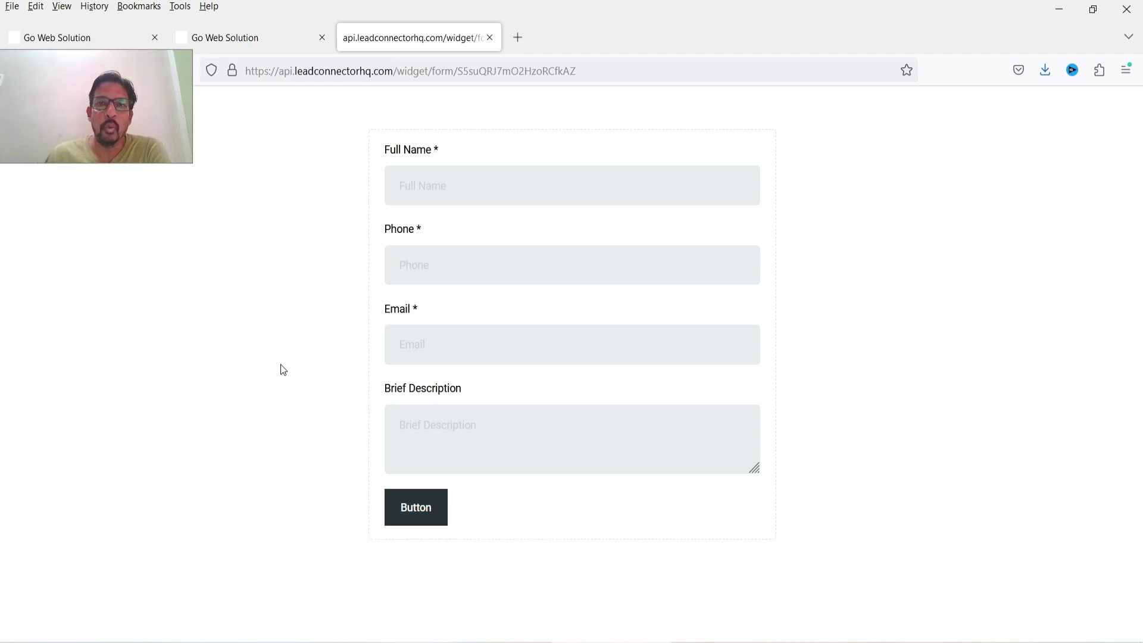
- Look over the lead form fields and the Opportunity Workflow, then return to the pipelines list
{"action": "left_click", "coordinate": [485, 178]}
{"action": "key", "text": "Tab"}
{"action": "key", "text": "Tab"}
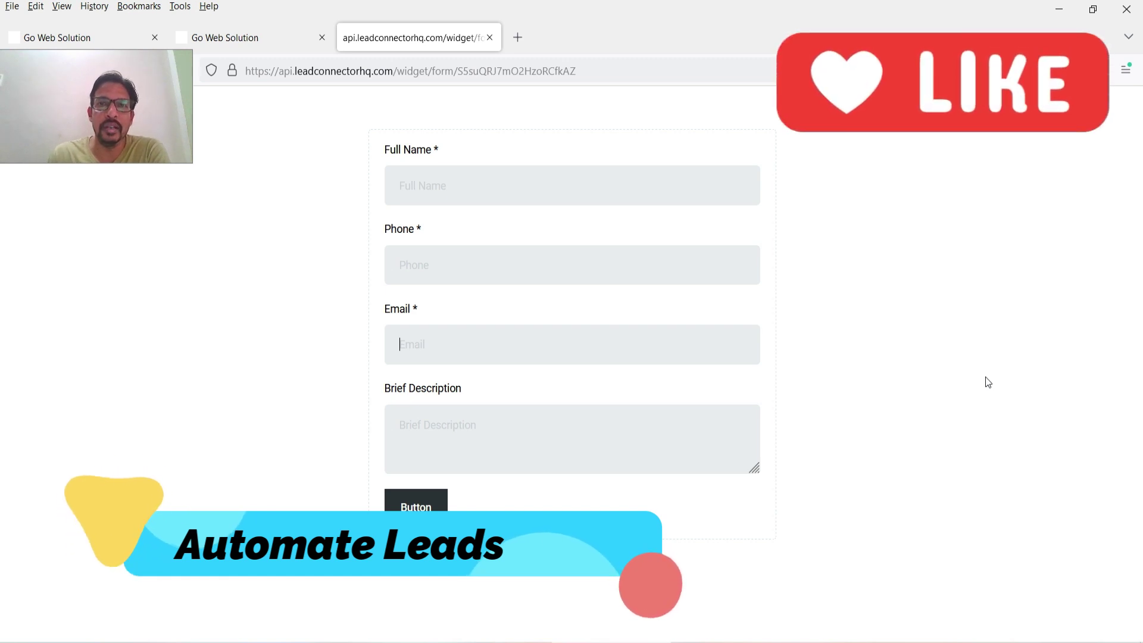
{"action": "left_click", "coordinate": [232, 37]}
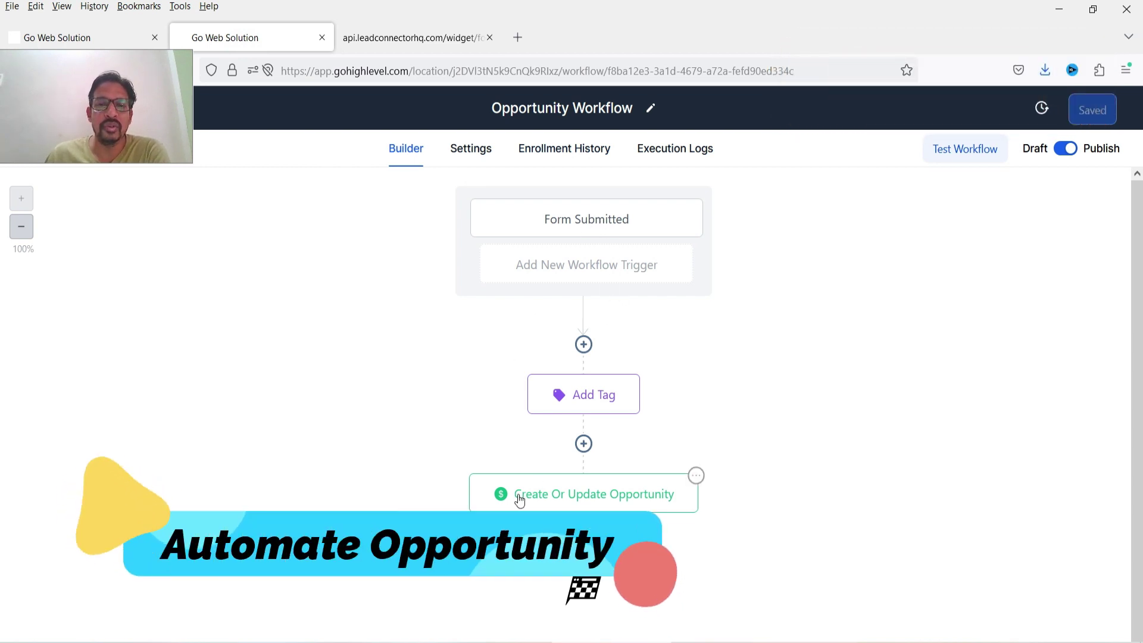
{"action": "left_click", "coordinate": [36, 37]}
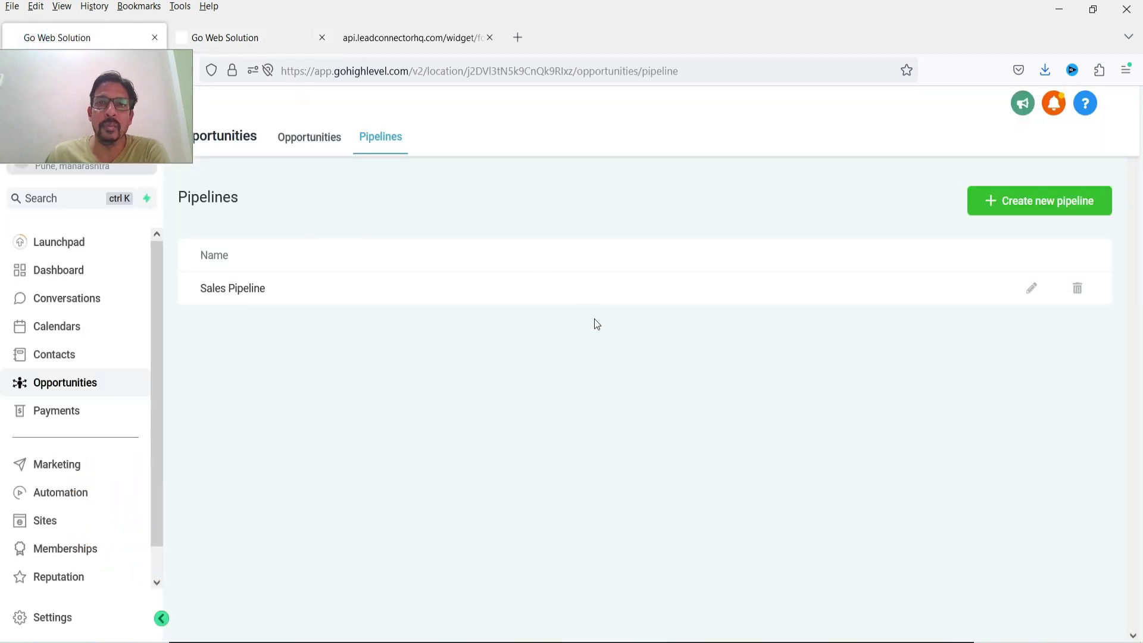
- View the Sales Pipeline board, then the dashboard showing 0 opportunities and ₹0.00 value
{"action": "left_click", "coordinate": [297, 142]}
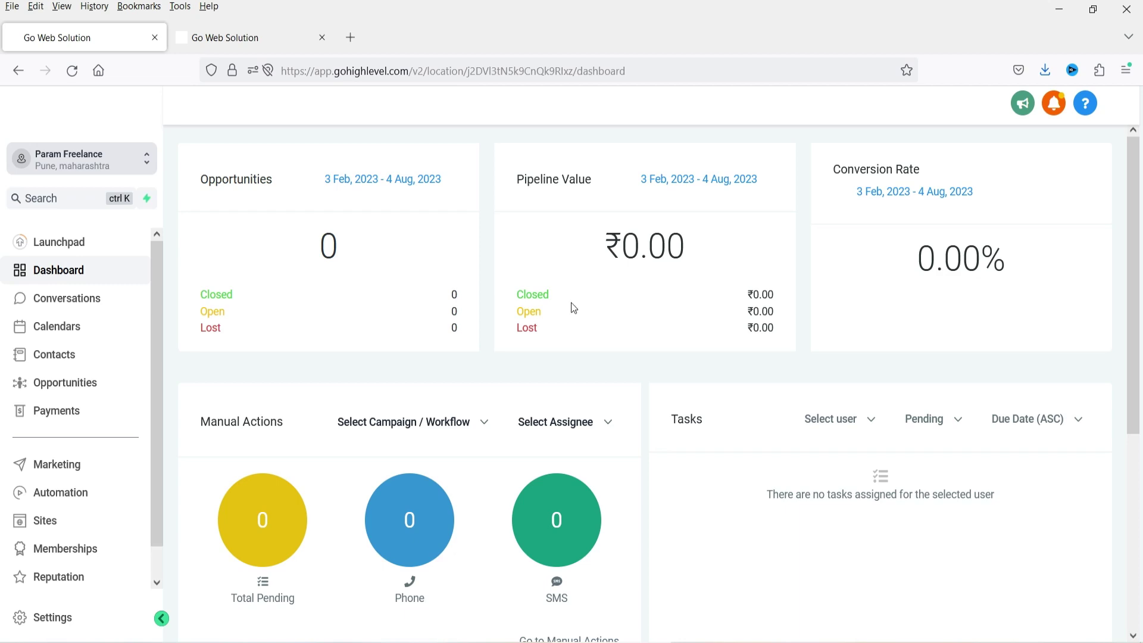
- Go to Opportunities › Pipelines and start a new pipeline with blank name and stage fields
{"action": "left_click", "coordinate": [67, 384]}
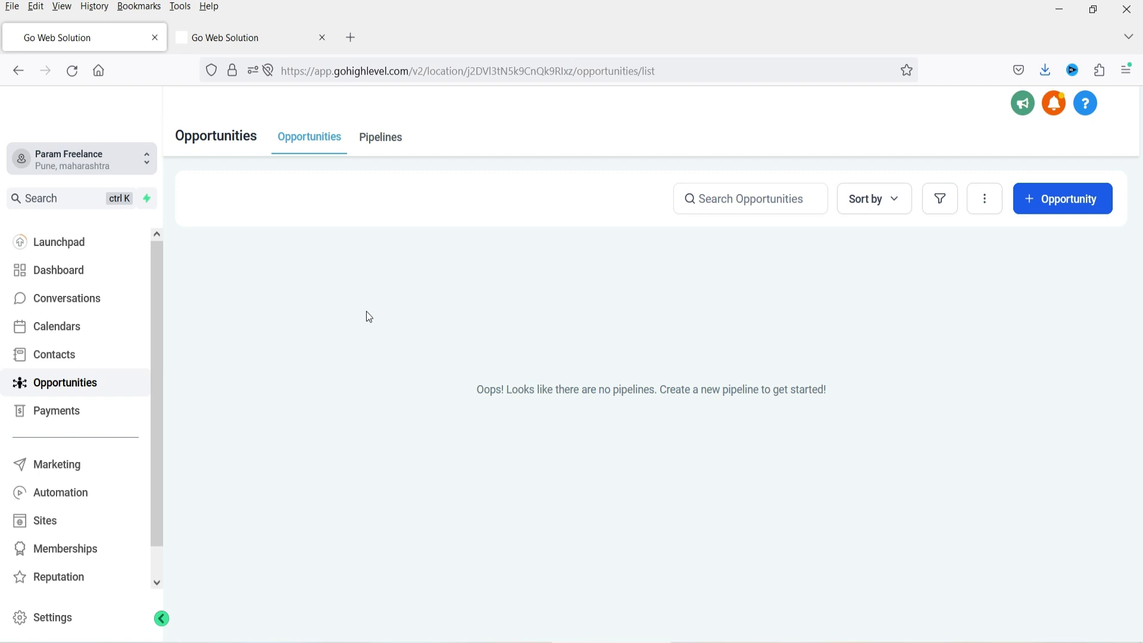
{"action": "left_click", "coordinate": [380, 142]}
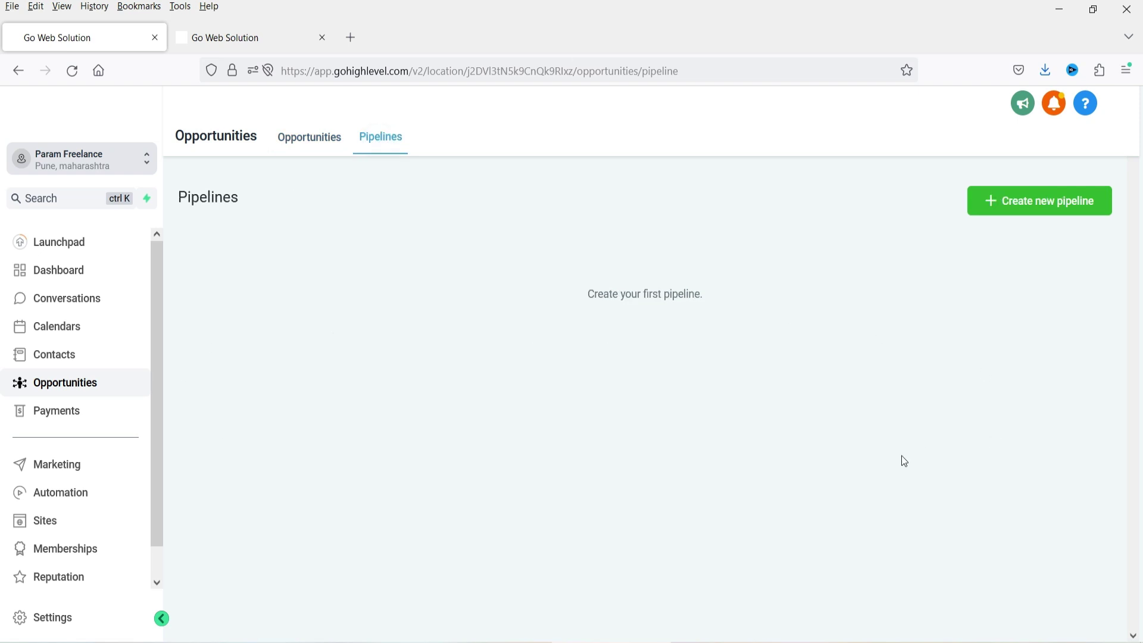
{"action": "left_click", "coordinate": [1063, 212]}
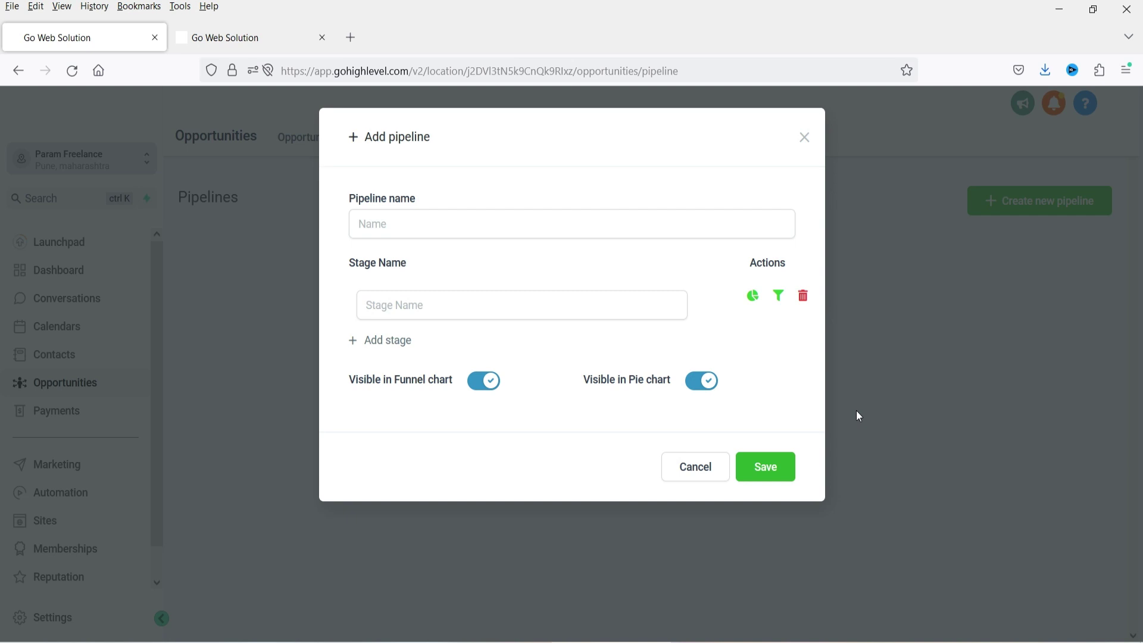
- Enter 'Sales Pipeline' as the new pipeline's name
{"action": "left_click", "coordinate": [454, 227]}
{"action": "type", "text": "Sales"}
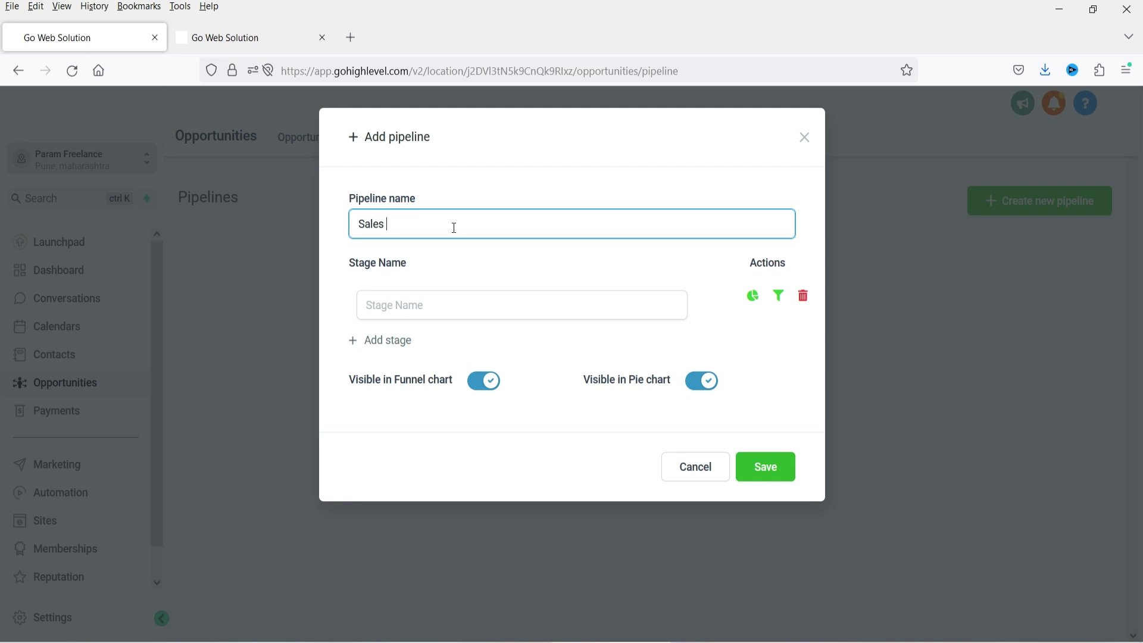
{"action": "type", "text": "Pipeline"}
{"action": "left_click", "coordinate": [438, 296]}
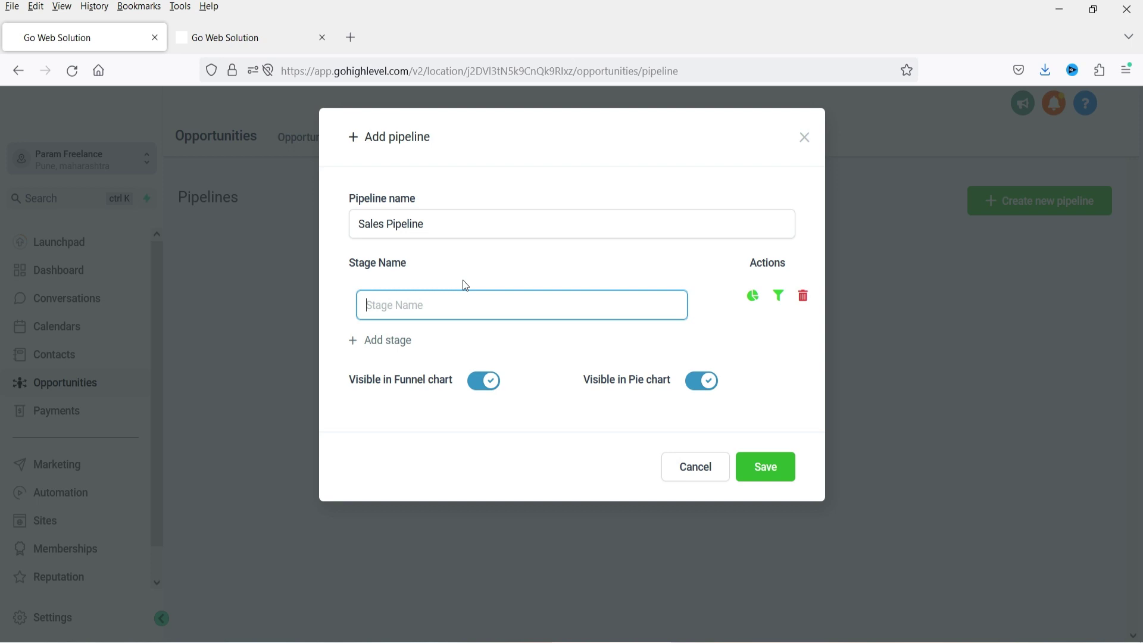
- Add the stages 'New Lead', 'Call The Lead' and 'Hot Lead'
{"action": "type", "text": "New Lead"}
{"action": "left_click", "coordinate": [394, 340]}
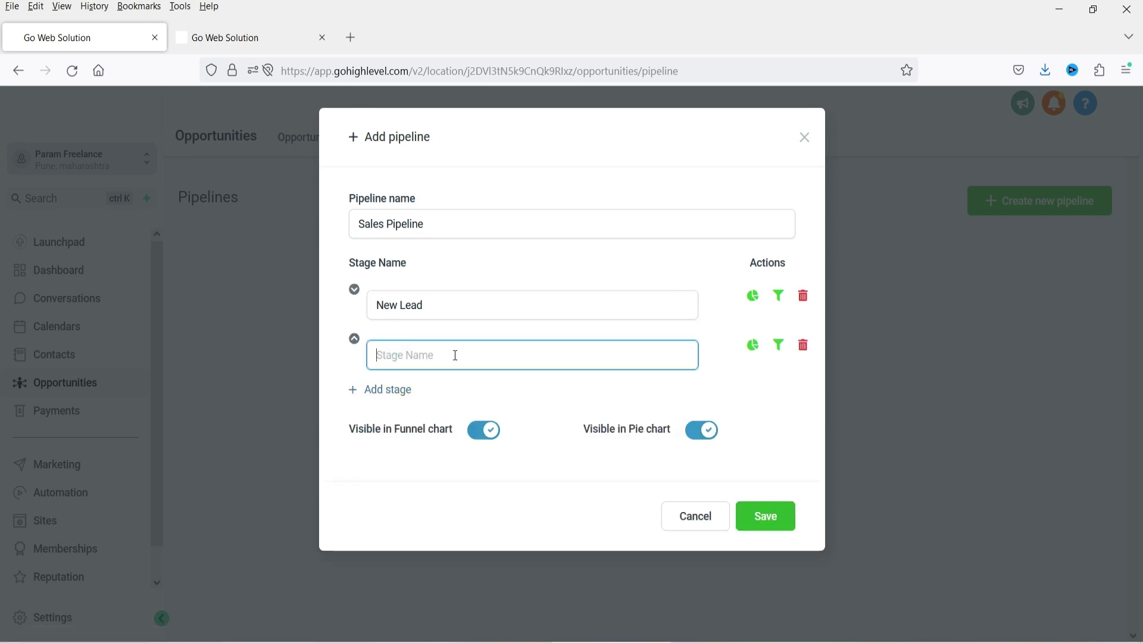
{"action": "type", "text": "Ca"}
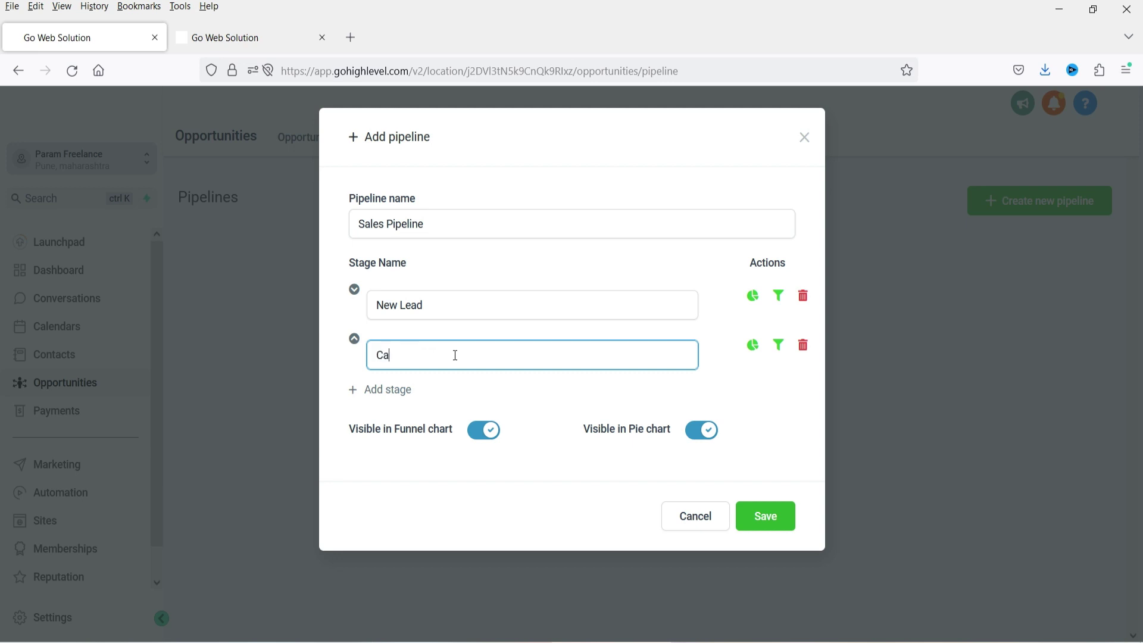
{"action": "type", "text": "ll The Lead"}
{"action": "left_click", "coordinate": [375, 390]}
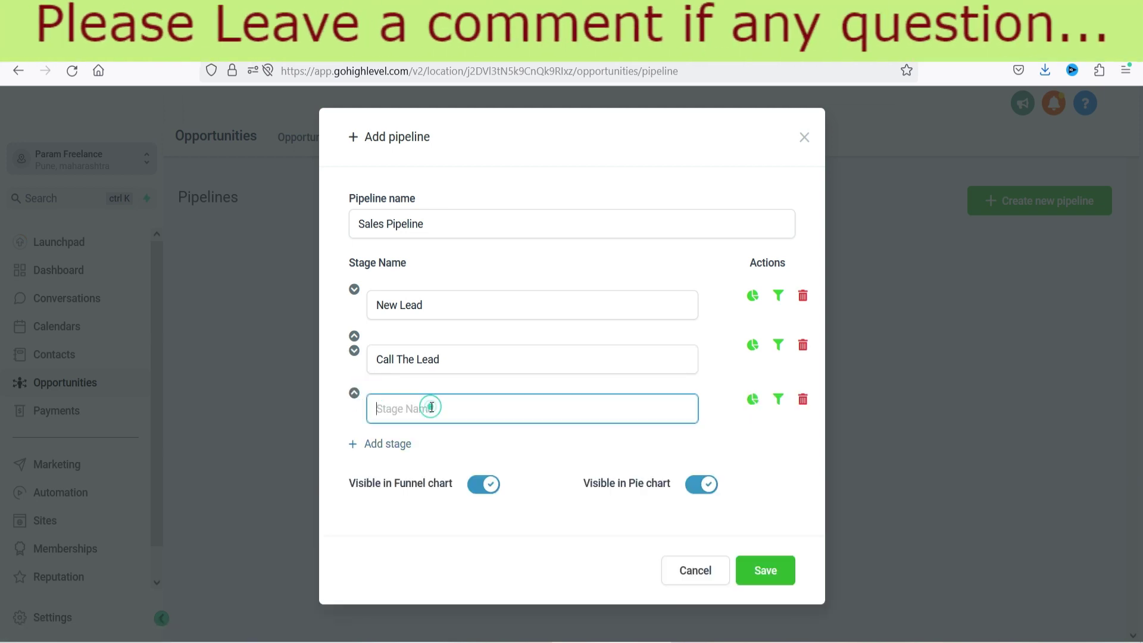
{"action": "type", "text": "Hot Lead"}
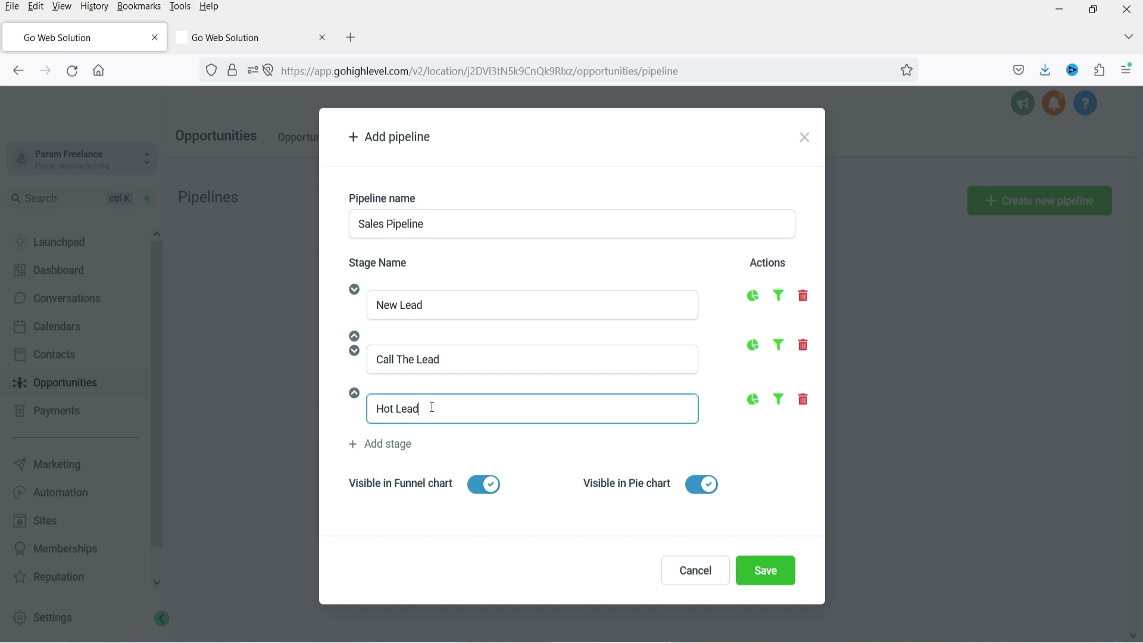
- Add the stages 'Appointment Requested' and 'Appointment Confirmed' below Hot Lead
{"action": "left_click", "coordinate": [382, 445]}
{"action": "left_click", "coordinate": [431, 460]}
{"action": "type", "text": "A"}
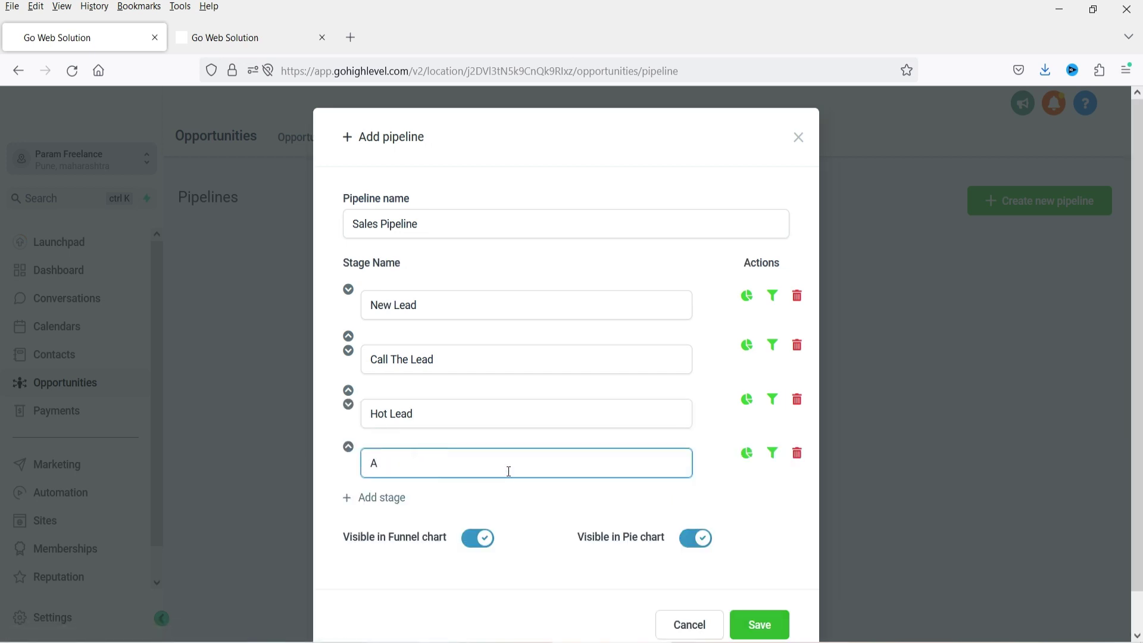
{"action": "type", "text": "ppointment Requested"}
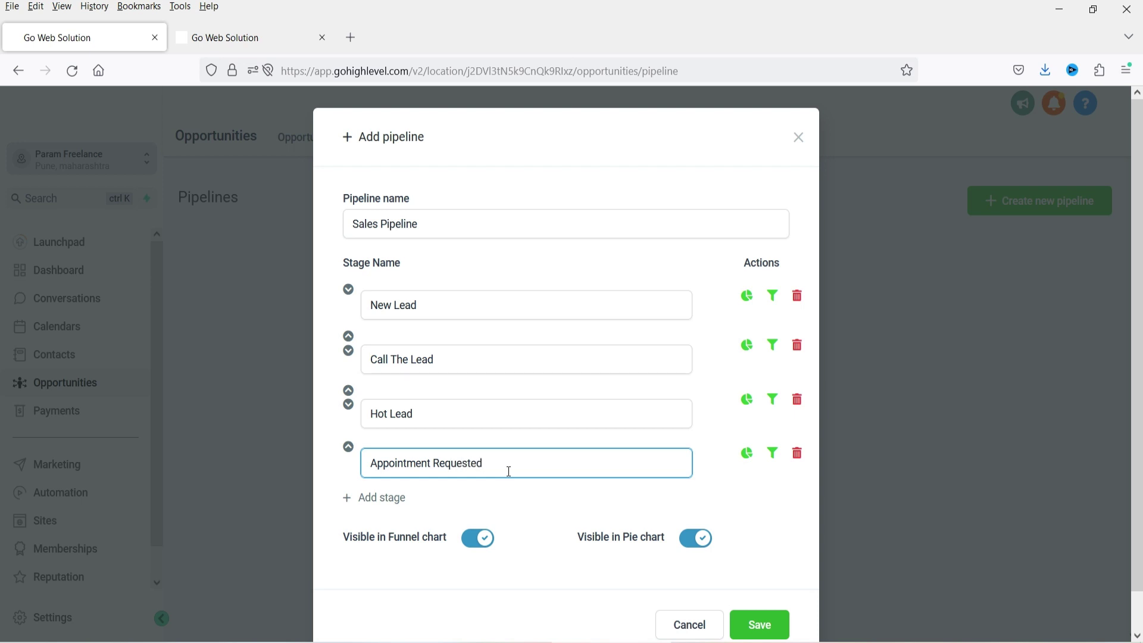
{"action": "left_click", "coordinate": [383, 498]}
{"action": "left_click", "coordinate": [461, 513]}
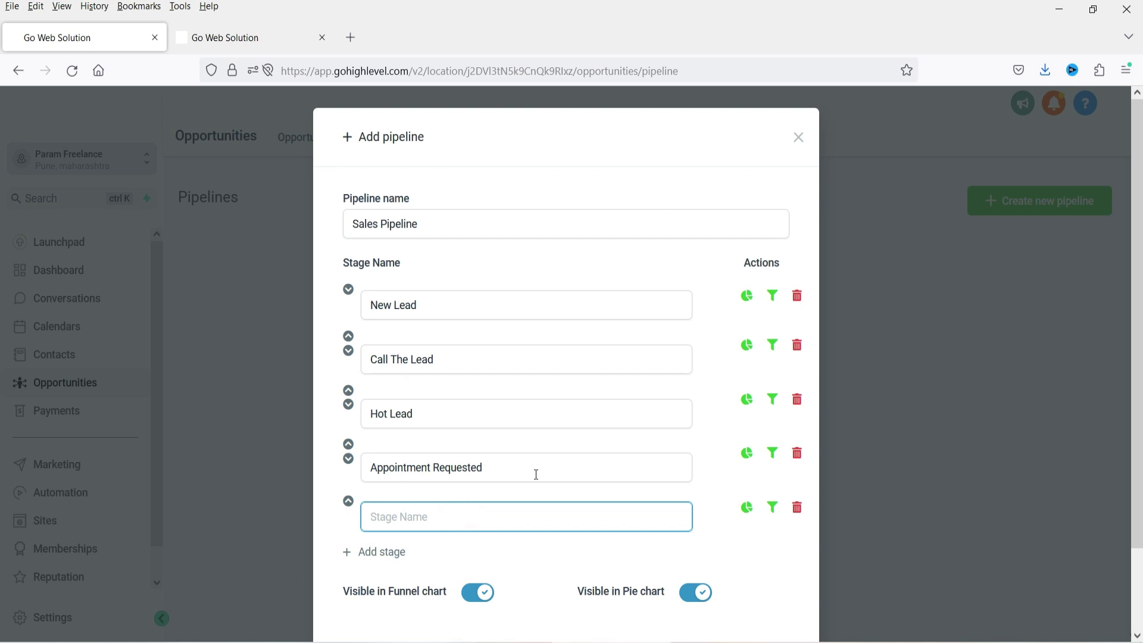
{"action": "type", "text": "Appointment Confirmed"}
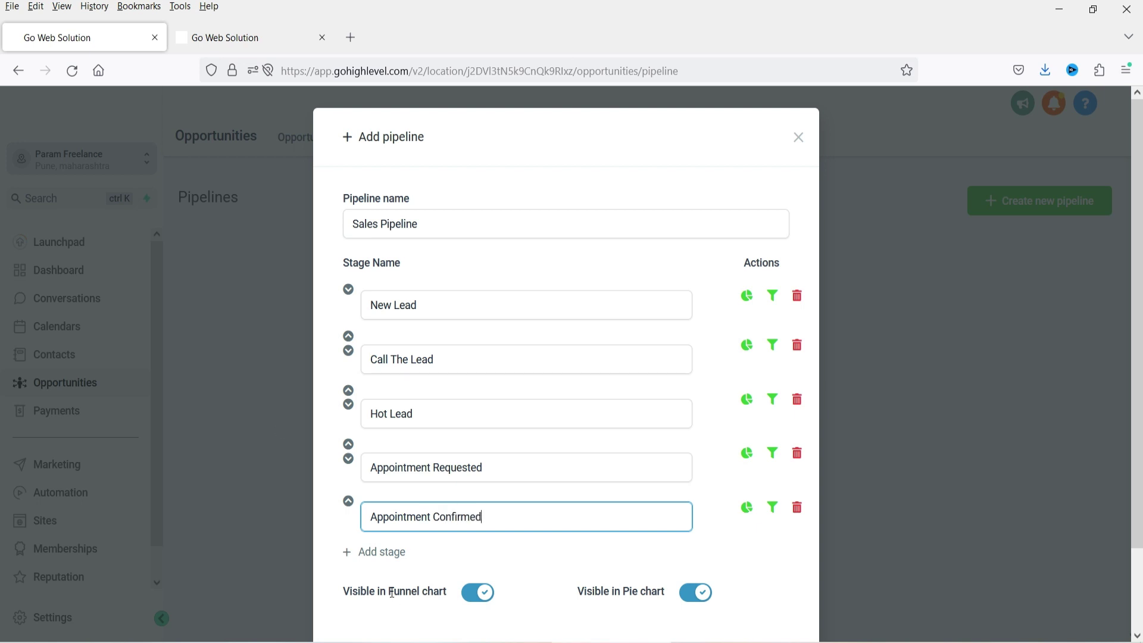
- Add the final stages 'Meeting Attended' and 'Services Sold'
{"action": "left_click", "coordinate": [375, 552]}
{"action": "scroll", "coordinate": [370, 546], "scroll_direction": "down", "scroll_amount": 3}
{"action": "left_click", "coordinate": [443, 431]}
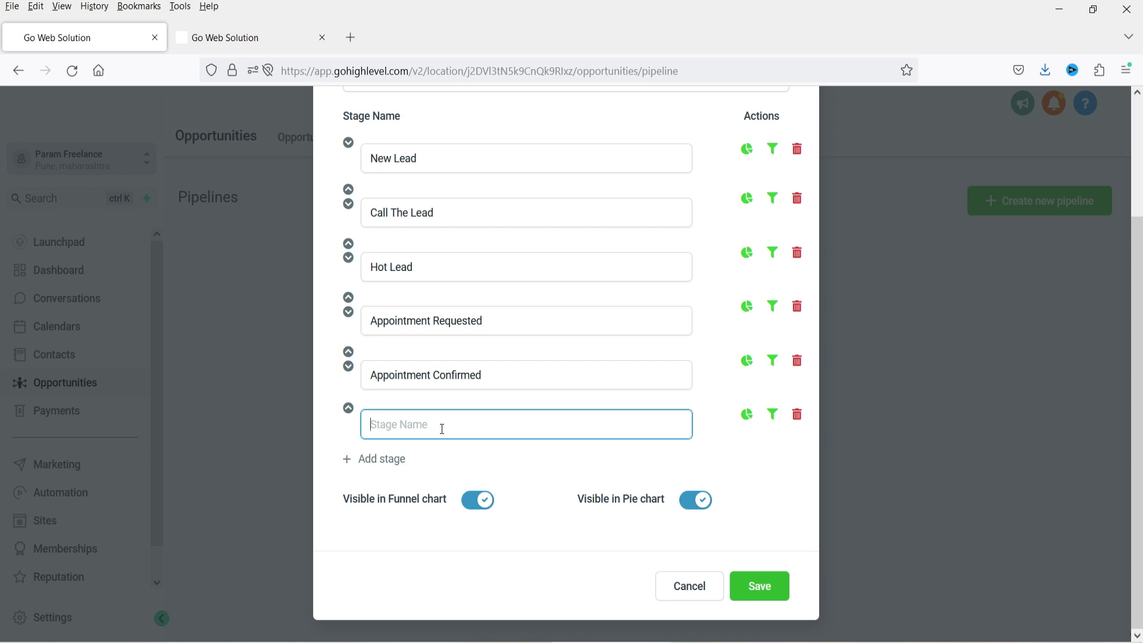
{"action": "type", "text": "Meeting Attended"}
{"action": "key", "text": "Return"}
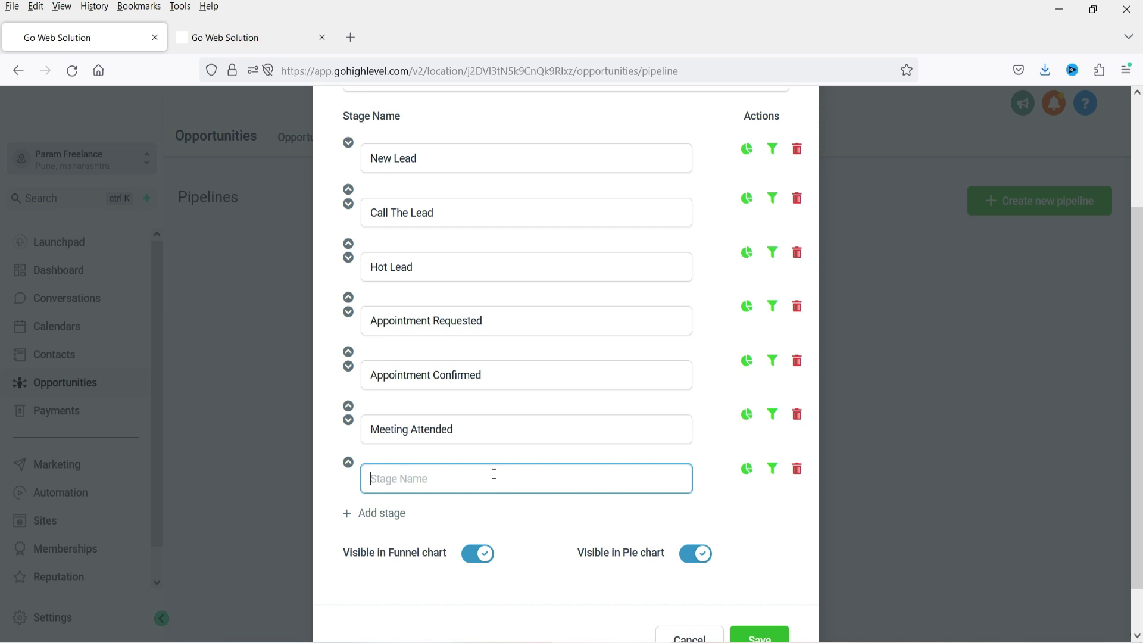
{"action": "type", "text": "Services Sold"}
- Keep Appointment Requested above Appointment Confirmed, check Services Sold, and save the seven-stage pipeline
{"action": "left_click", "coordinate": [350, 355]}
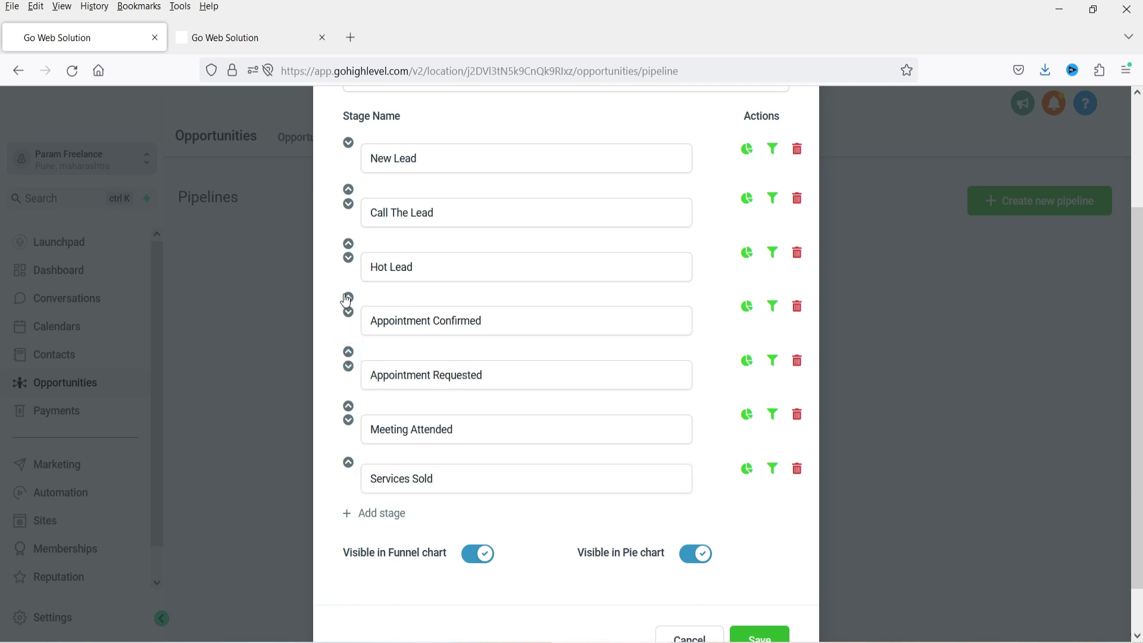
{"action": "left_click", "coordinate": [349, 313]}
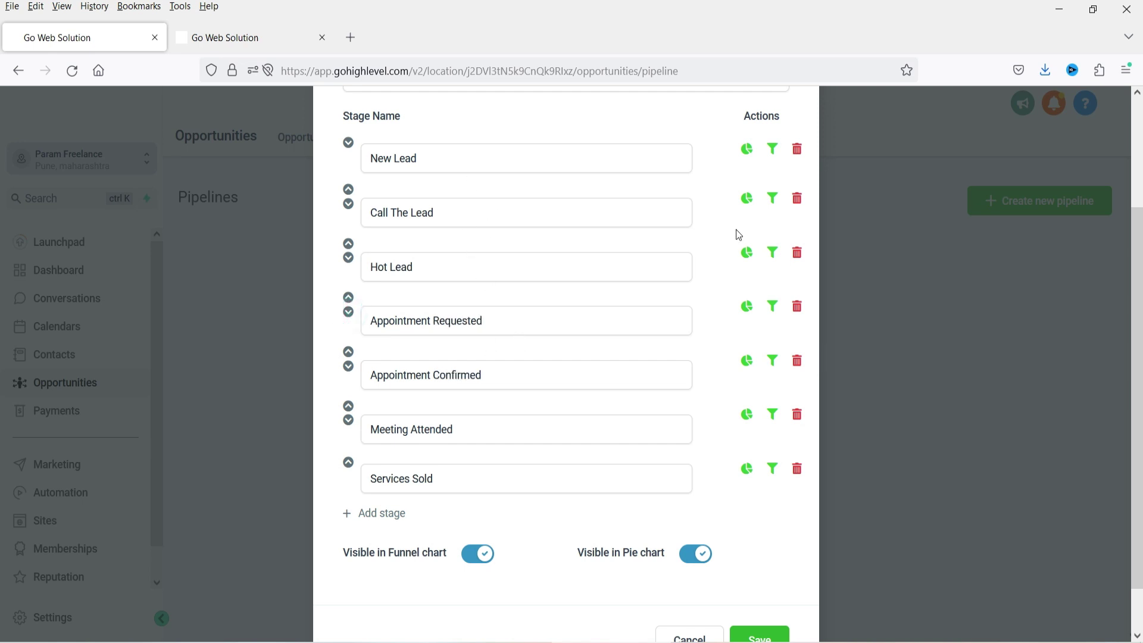
{"action": "left_click", "coordinate": [470, 483]}
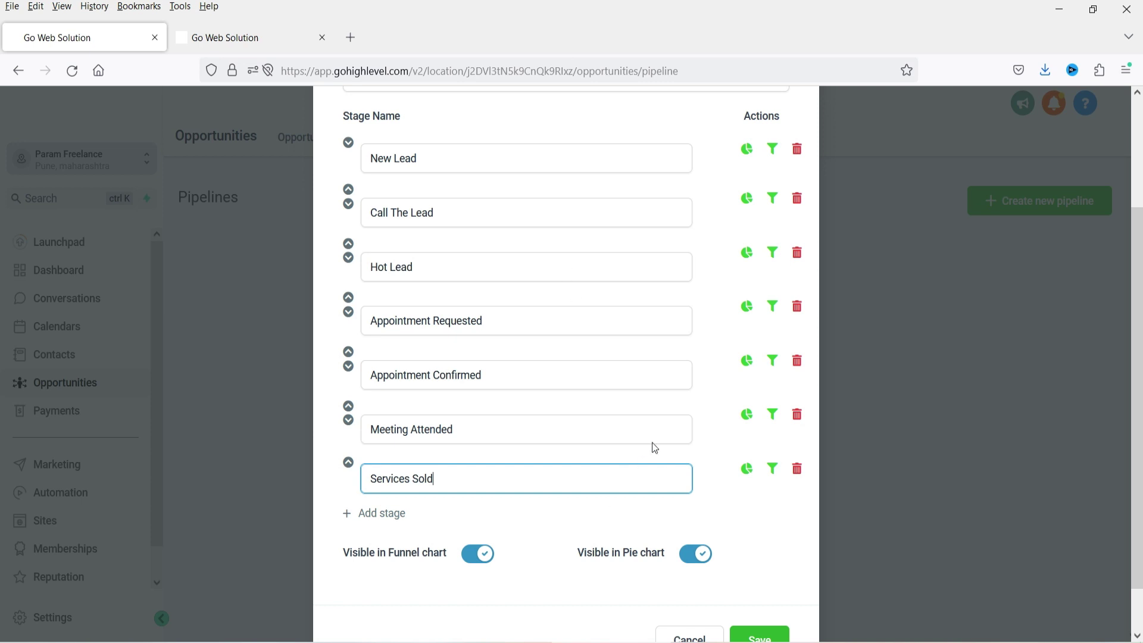
{"action": "scroll", "coordinate": [639, 458], "scroll_direction": "down", "scroll_amount": 2}
{"action": "left_click", "coordinate": [765, 591]}
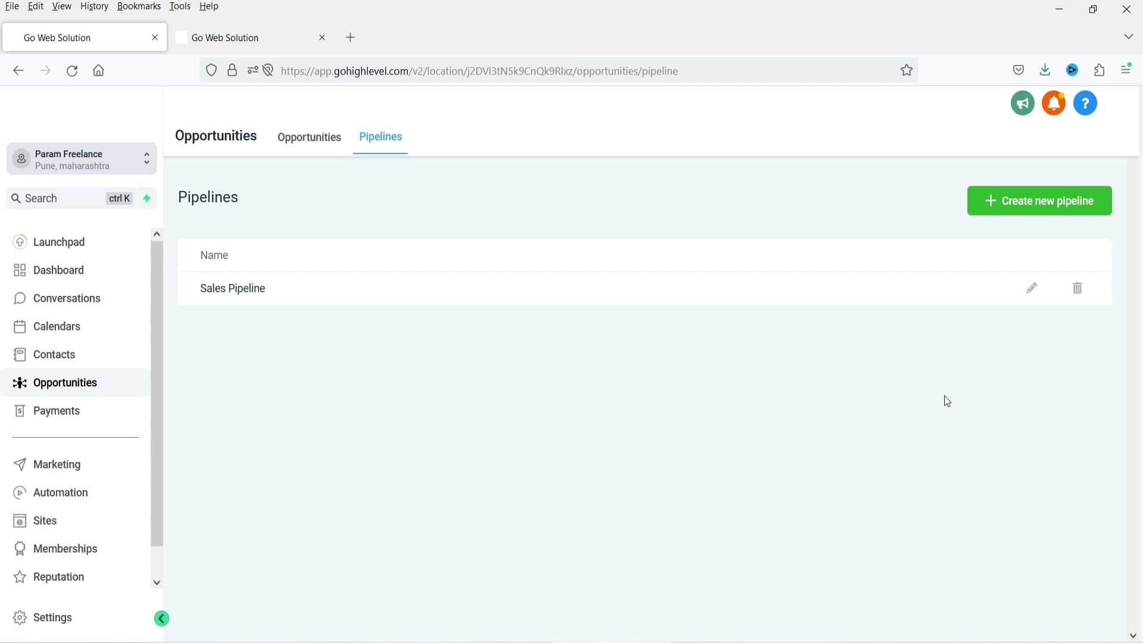
- Open the Sales Pipeline board and scroll across its stage columns, New Lead through Services Sold
{"action": "left_click", "coordinate": [319, 146]}
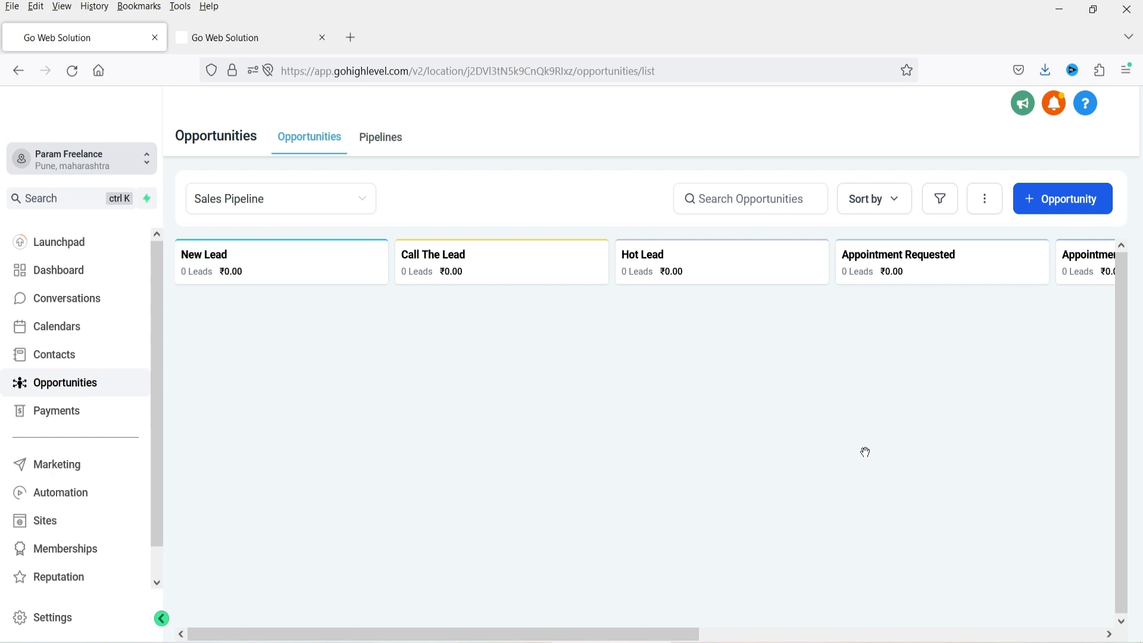
{"action": "left_click", "coordinate": [544, 634]}
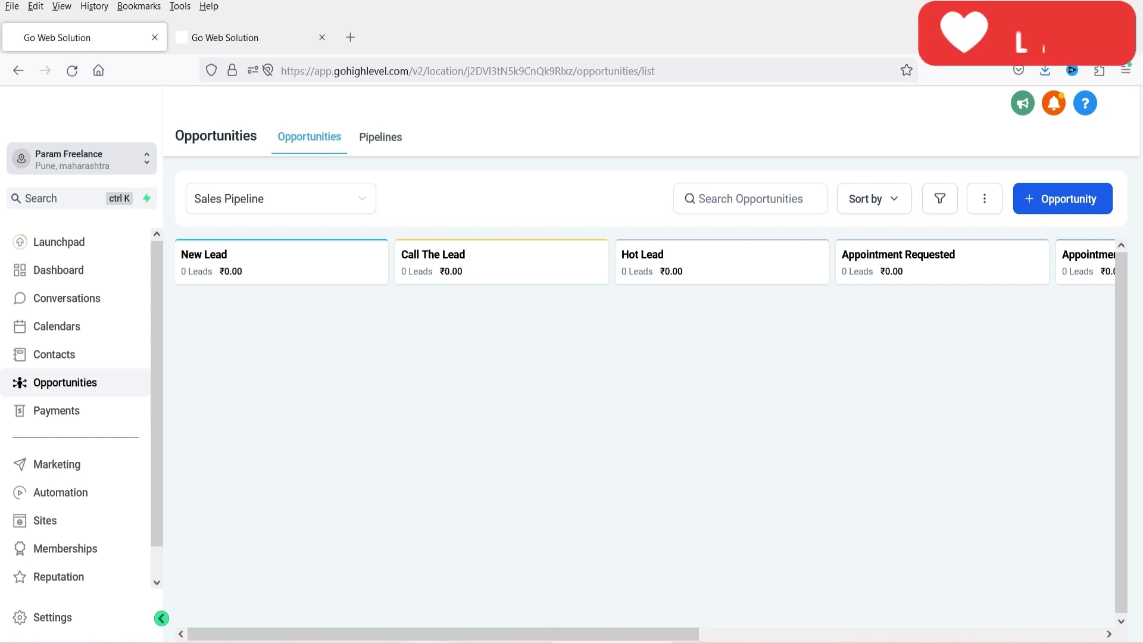
{"action": "scroll", "coordinate": [652, 637], "scroll_direction": "right", "scroll_amount": 6}
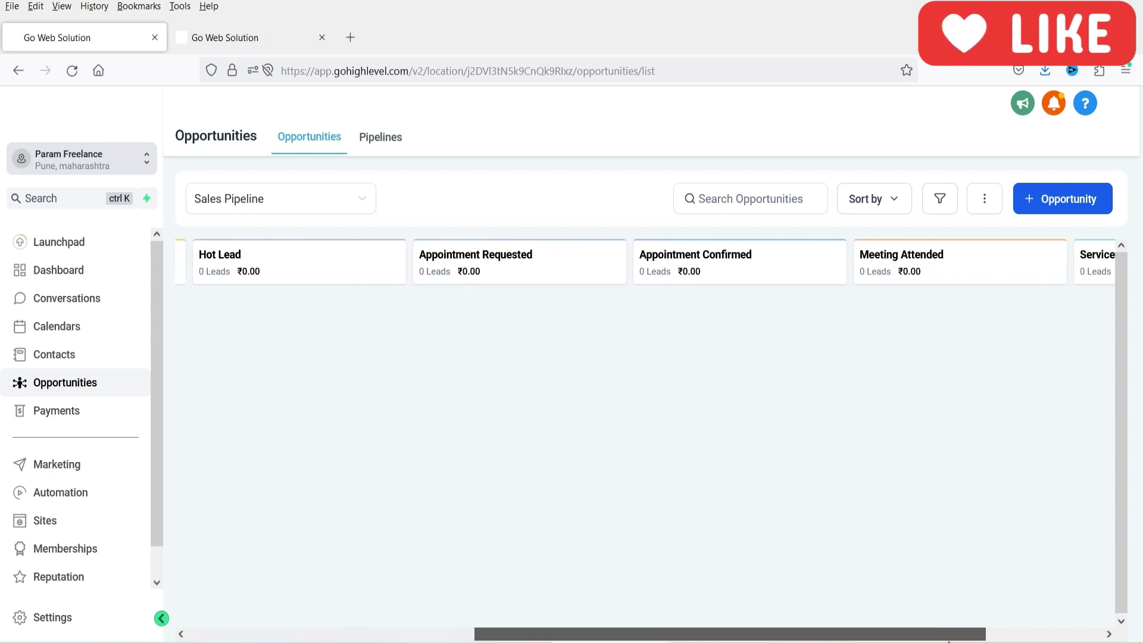
{"action": "scroll", "coordinate": [794, 634], "scroll_direction": "right", "scroll_amount": 2}
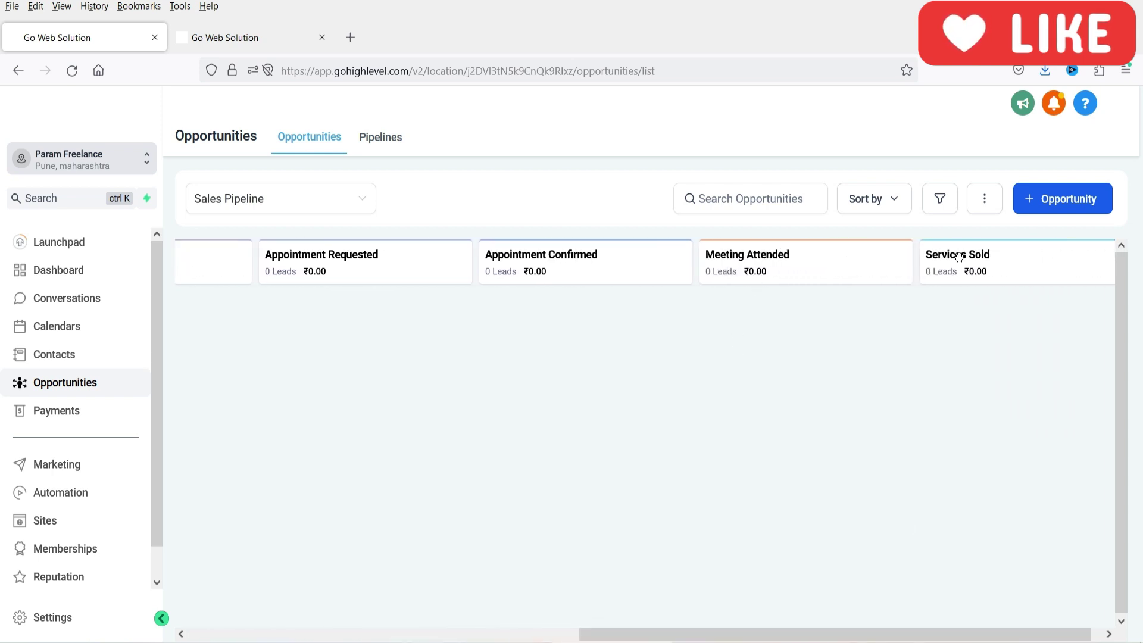
{"action": "scroll", "coordinate": [824, 633], "scroll_direction": "left", "scroll_amount": 7}
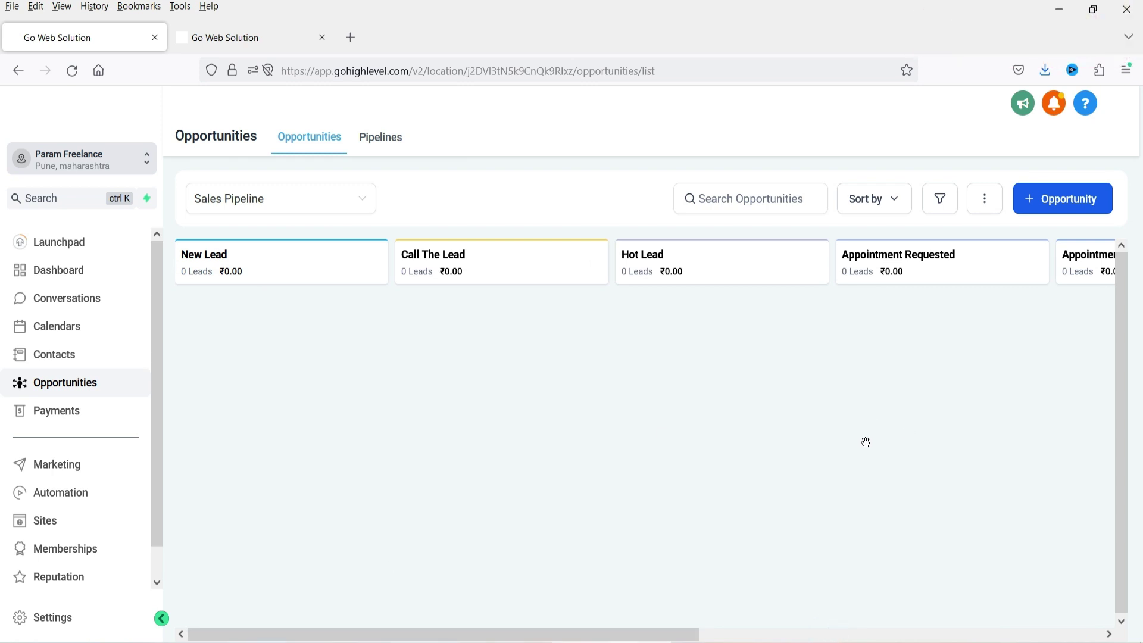
{"action": "left_click", "coordinate": [356, 201]}
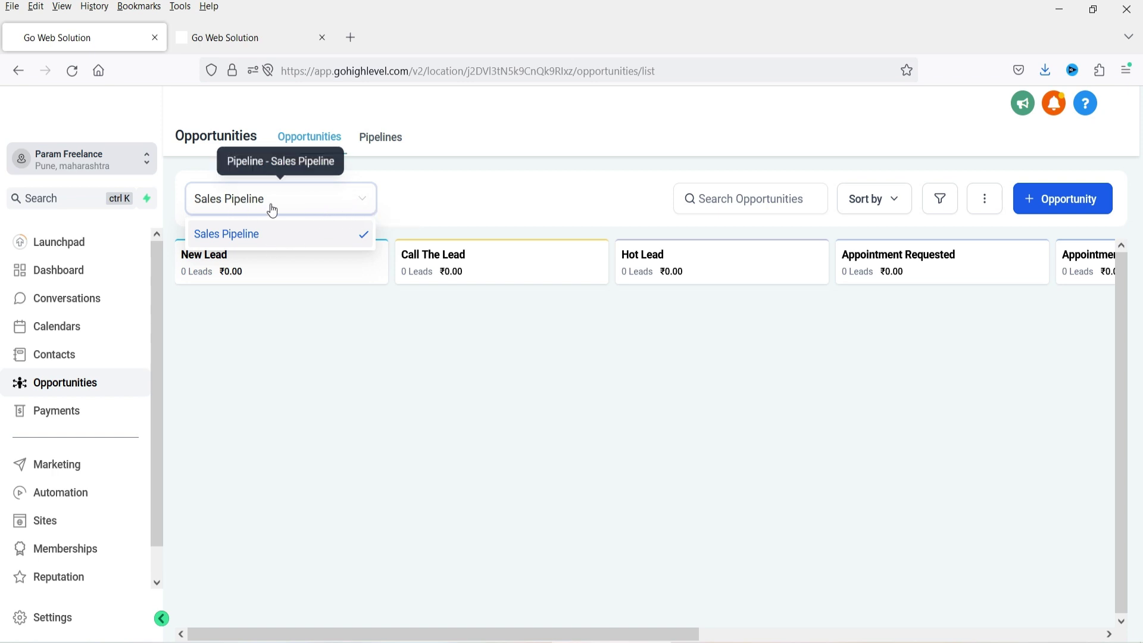
{"action": "left_click", "coordinate": [328, 387]}
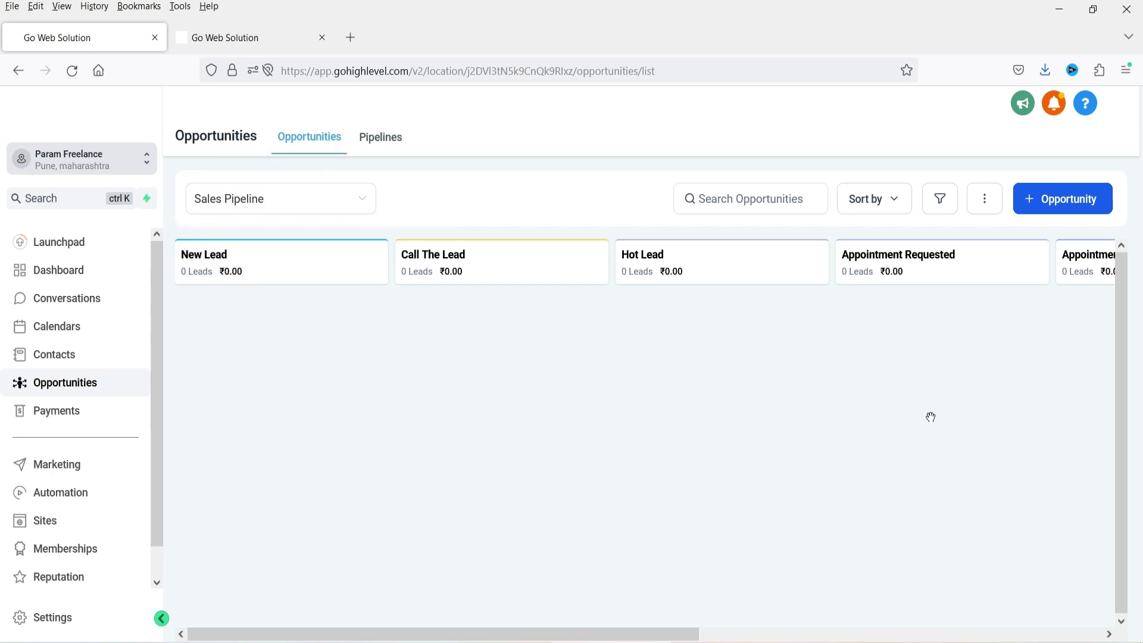
{"action": "left_click", "coordinate": [727, 198]}
{"action": "left_click", "coordinate": [890, 205]}
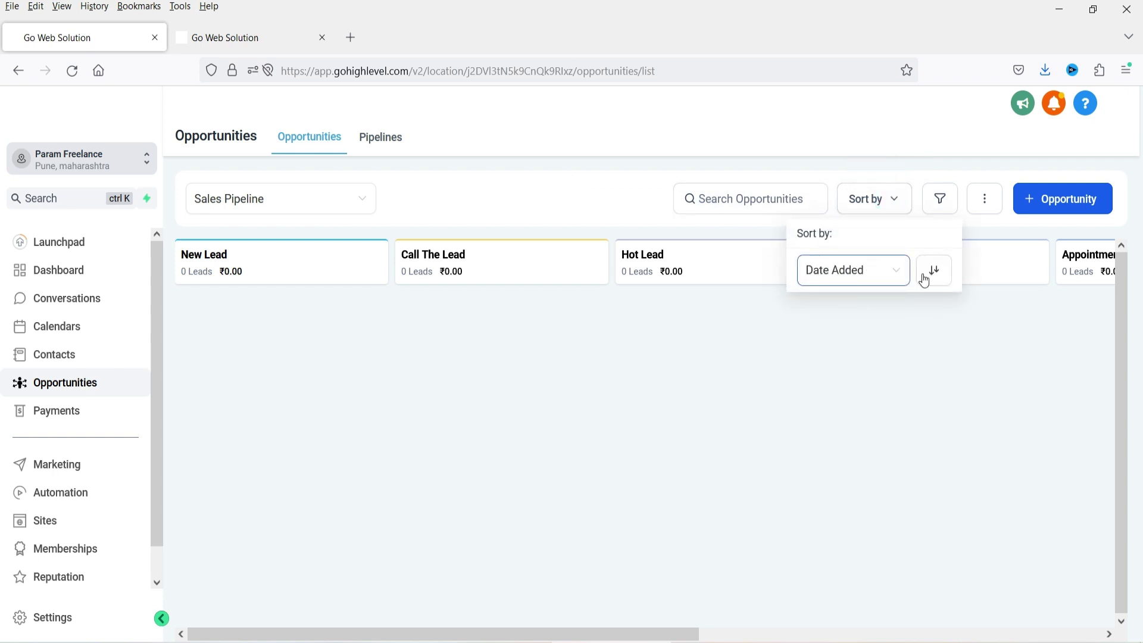
{"action": "left_click", "coordinate": [886, 273]}
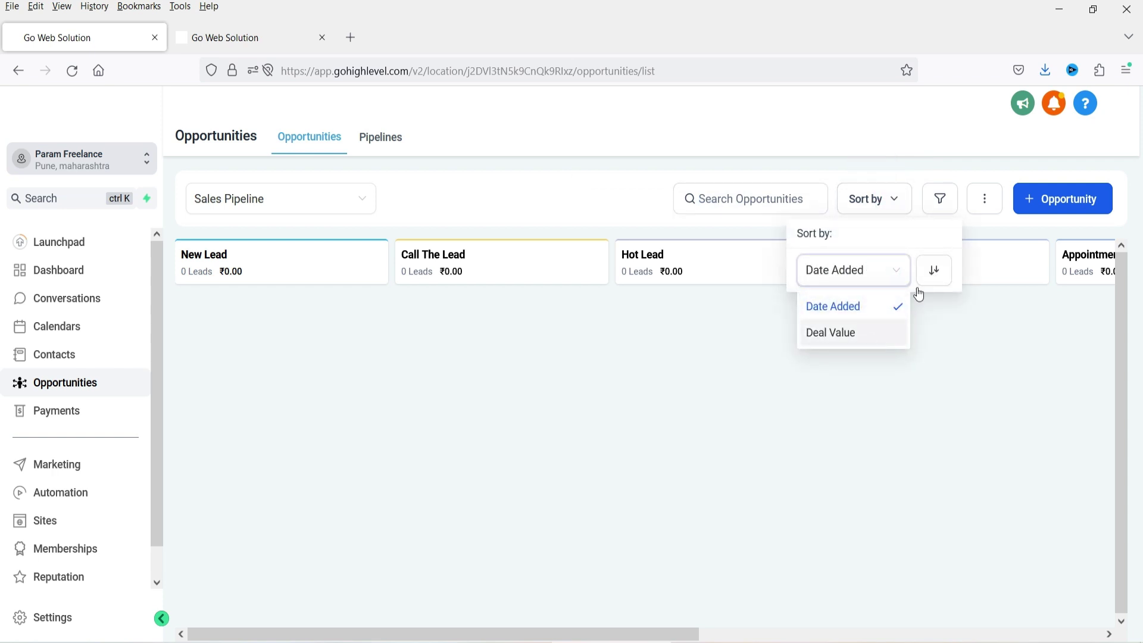
{"action": "left_click", "coordinate": [941, 387]}
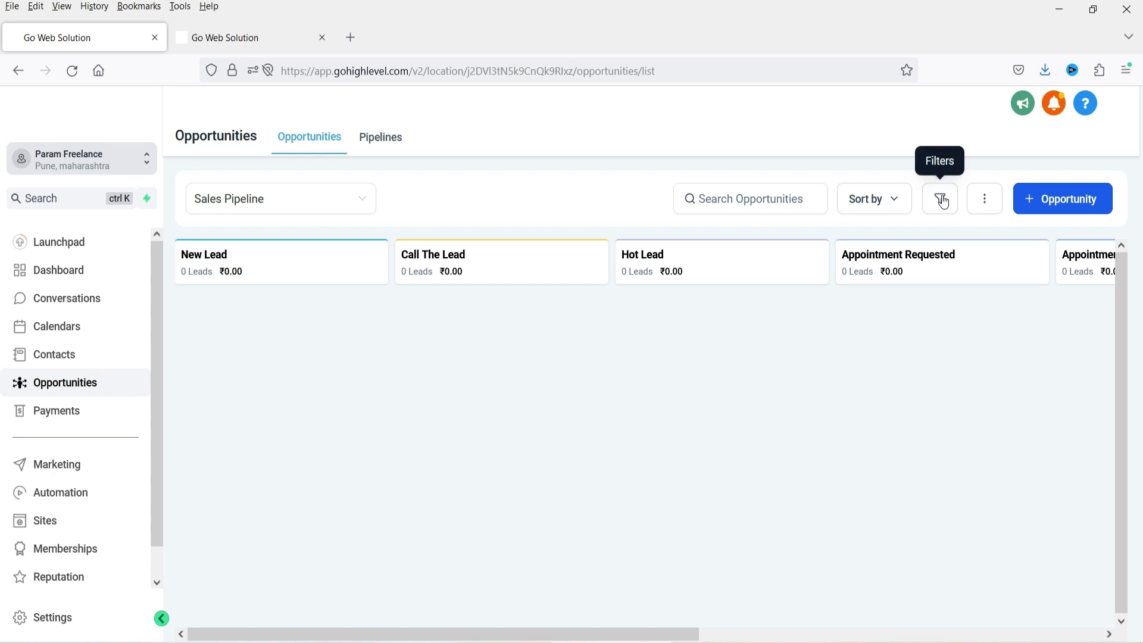
{"action": "left_click", "coordinate": [987, 202]}
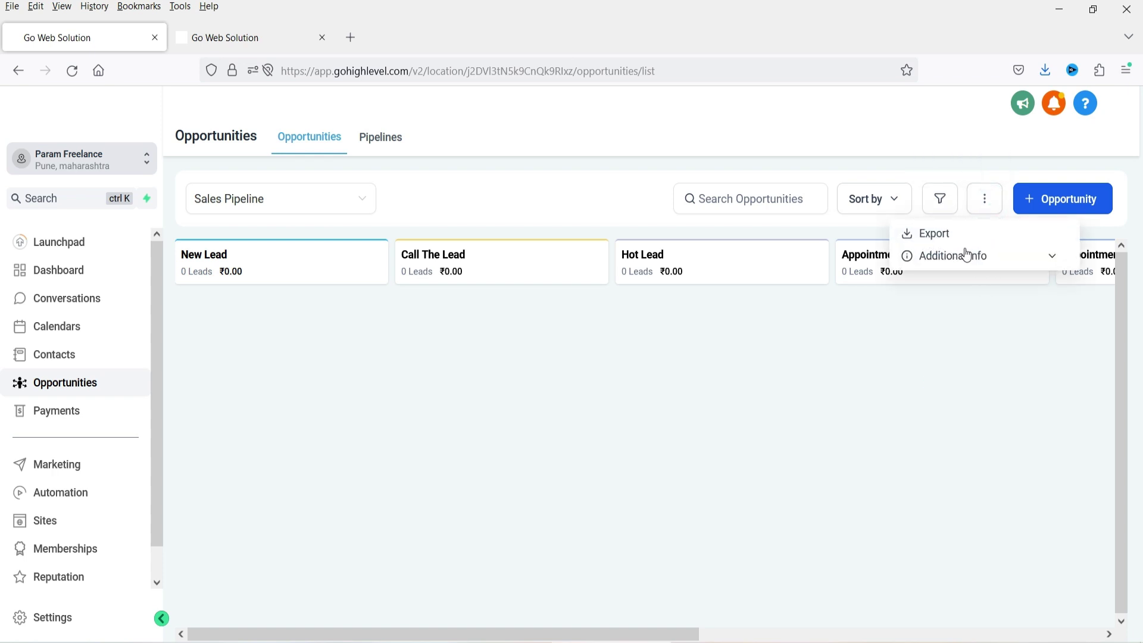
{"action": "left_click", "coordinate": [889, 367]}
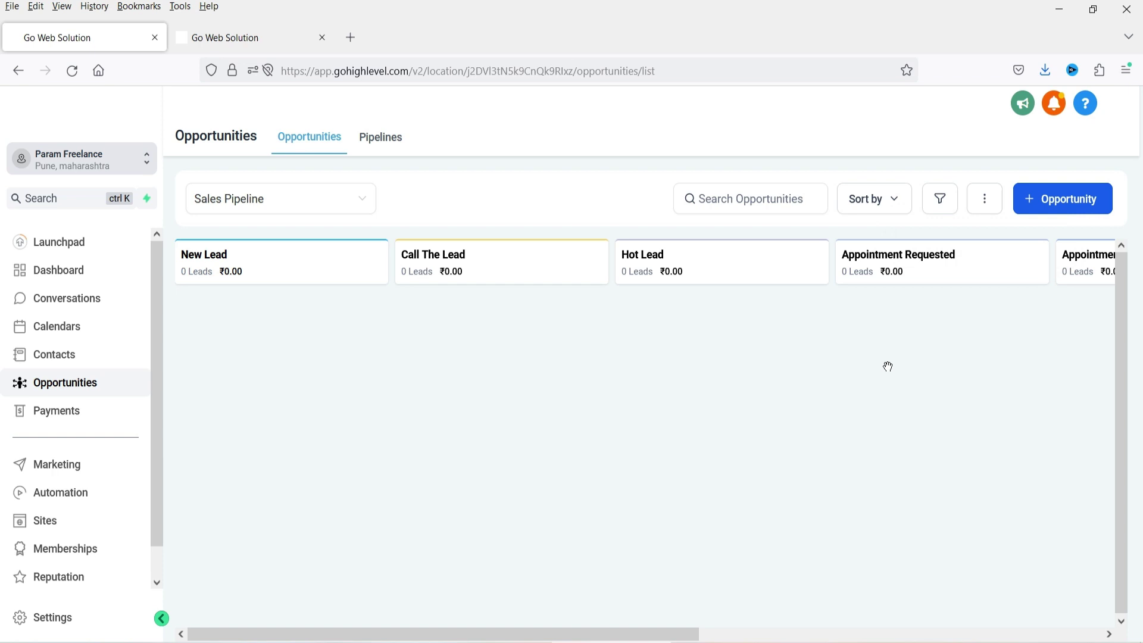
{"action": "left_click", "coordinate": [678, 418]}
- Start a new opportunity, enter the contact's full name, and create a new contact from it
{"action": "left_click", "coordinate": [1070, 206]}
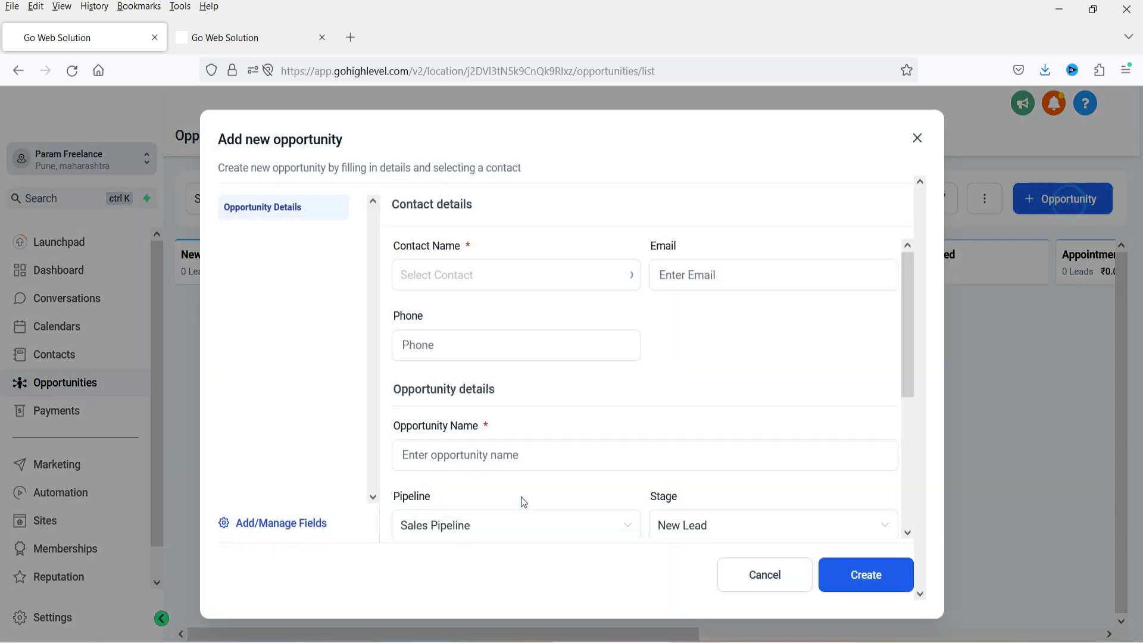
{"action": "left_click", "coordinate": [430, 282]}
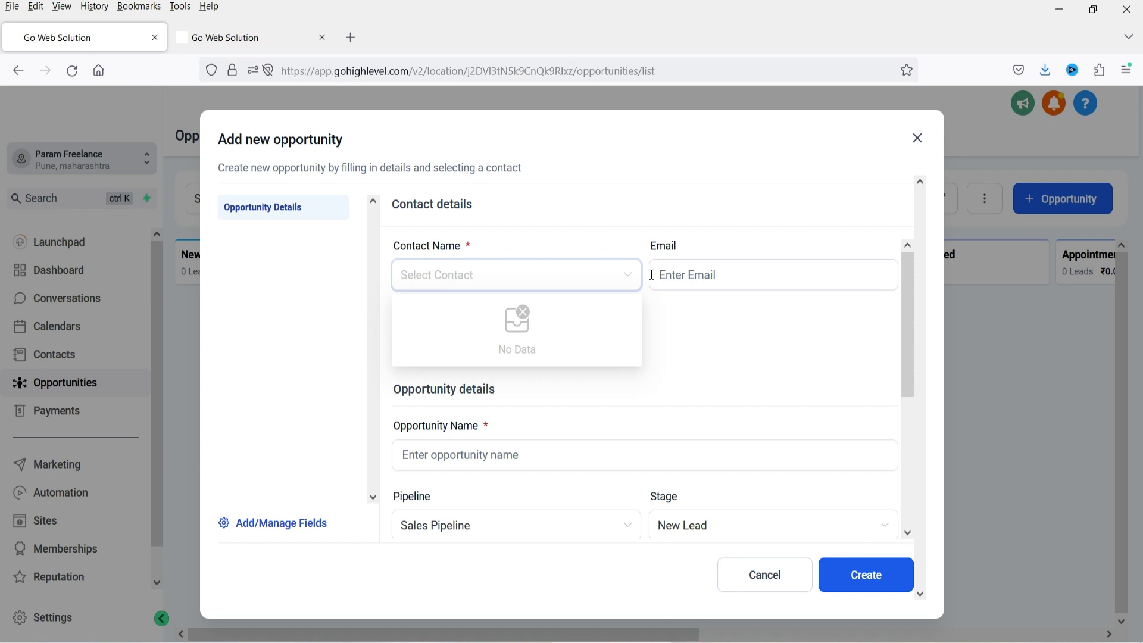
{"action": "left_click", "coordinate": [747, 351]}
{"action": "scroll", "coordinate": [682, 336], "scroll_direction": "down", "scroll_amount": 3}
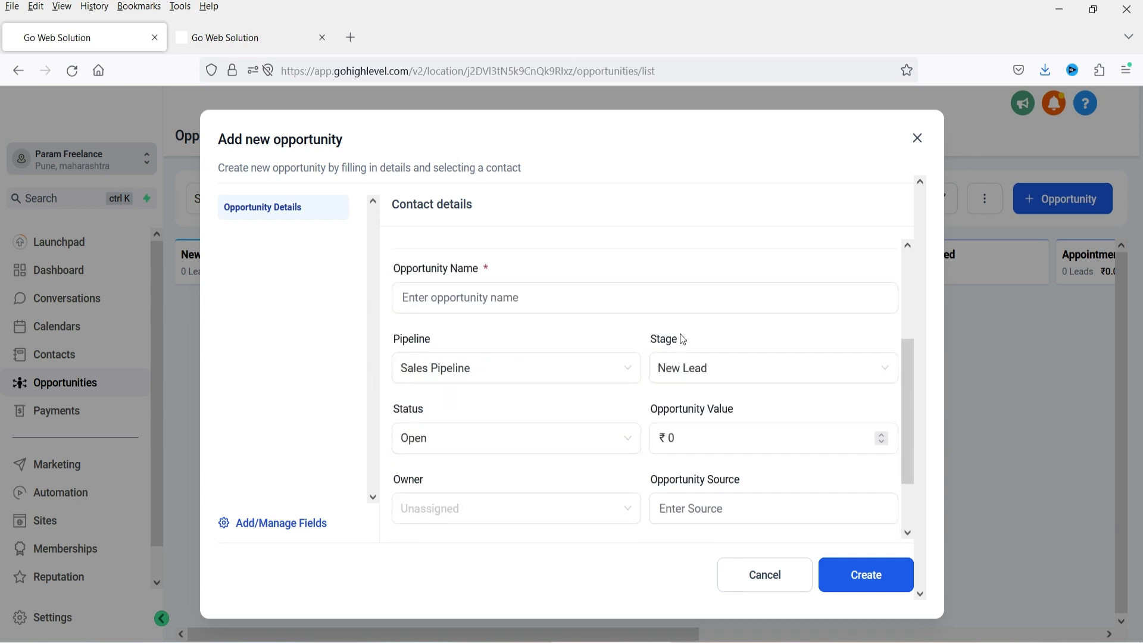
{"action": "left_click", "coordinate": [469, 297]}
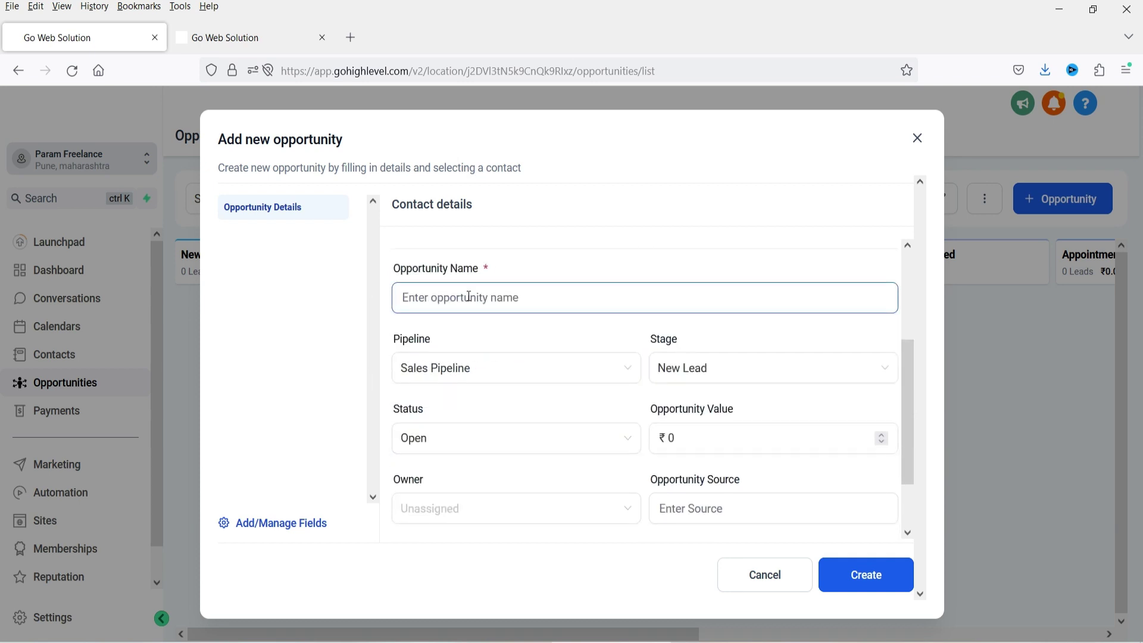
{"action": "scroll", "coordinate": [469, 297], "scroll_direction": "up", "scroll_amount": 1}
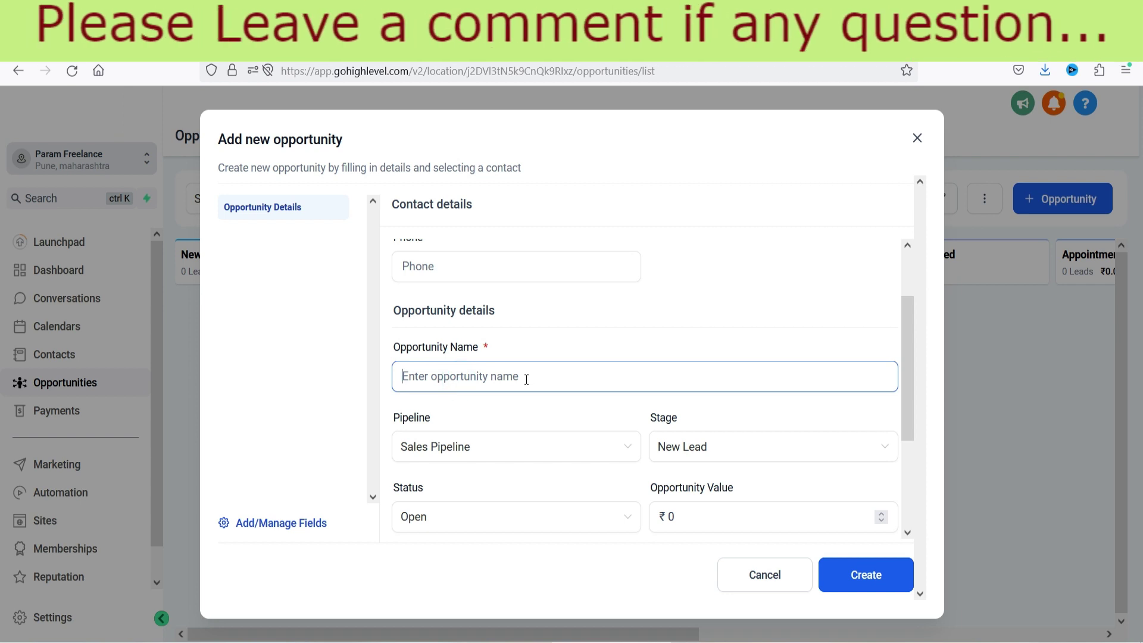
{"action": "scroll", "coordinate": [527, 379], "scroll_direction": "up", "scroll_amount": 1}
{"action": "left_click", "coordinate": [492, 274]}
{"action": "type", "text": "John"}
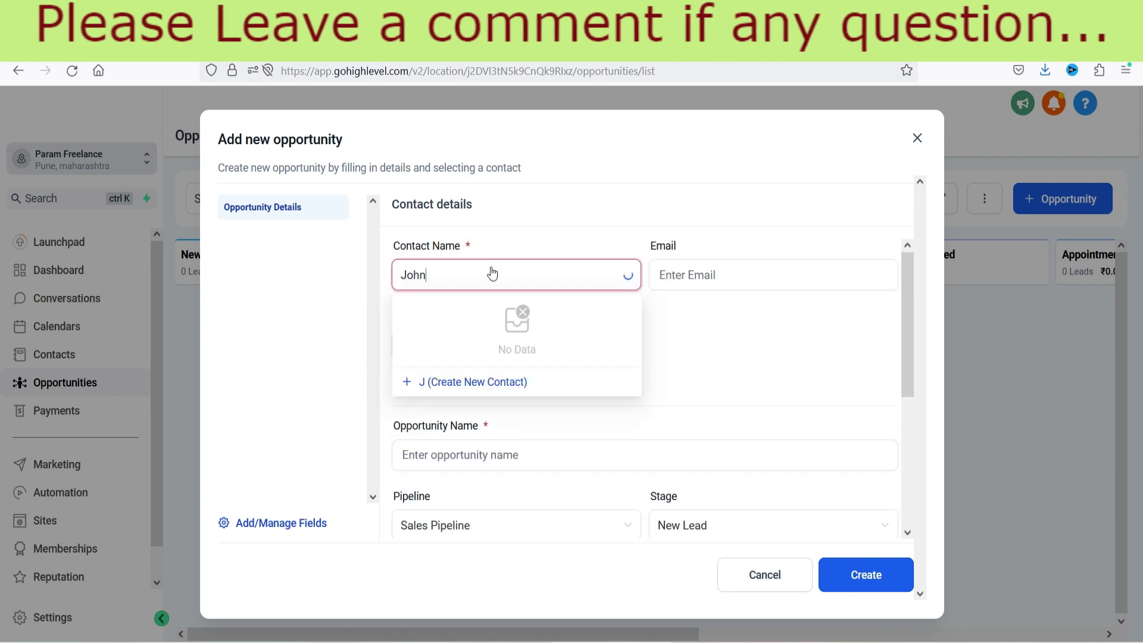
{"action": "type", "text": " Doe"}
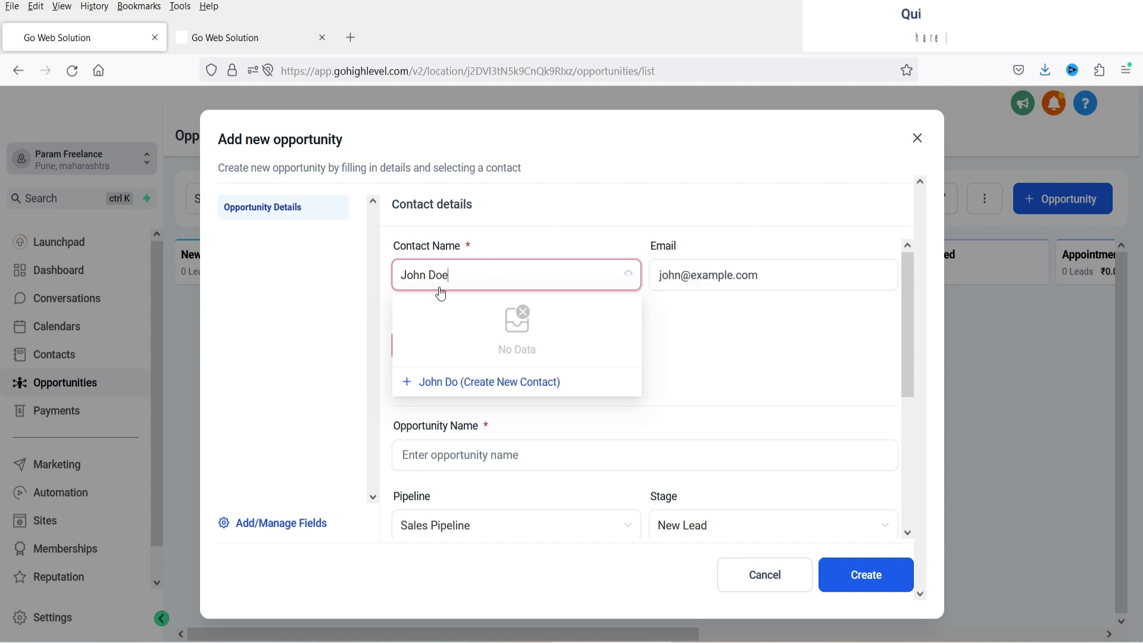
{"action": "left_click", "coordinate": [492, 382]}
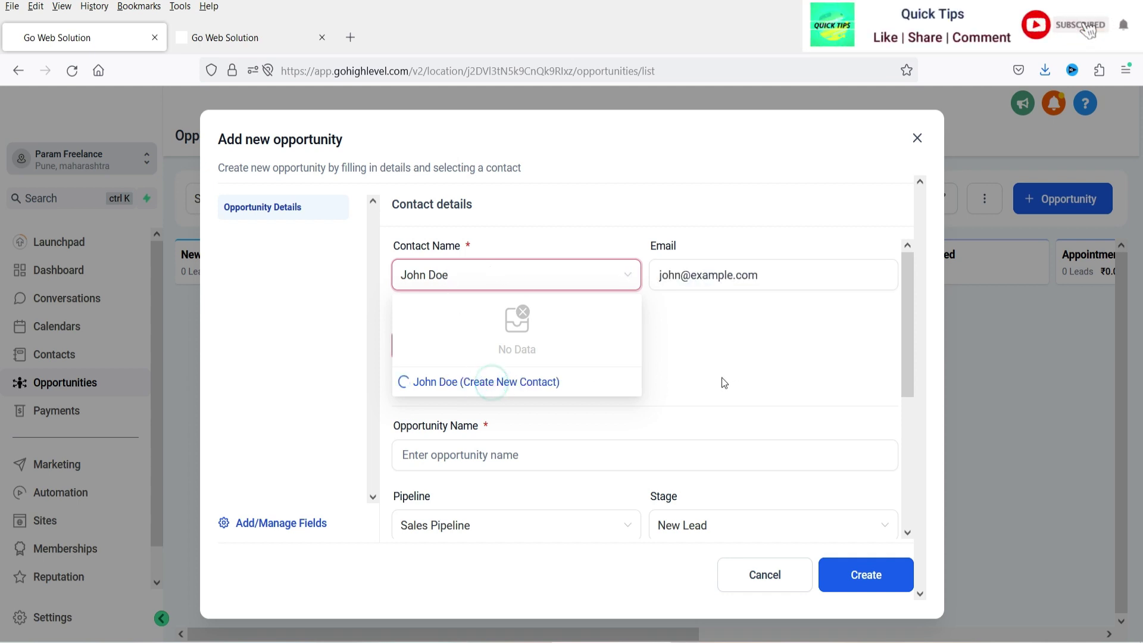
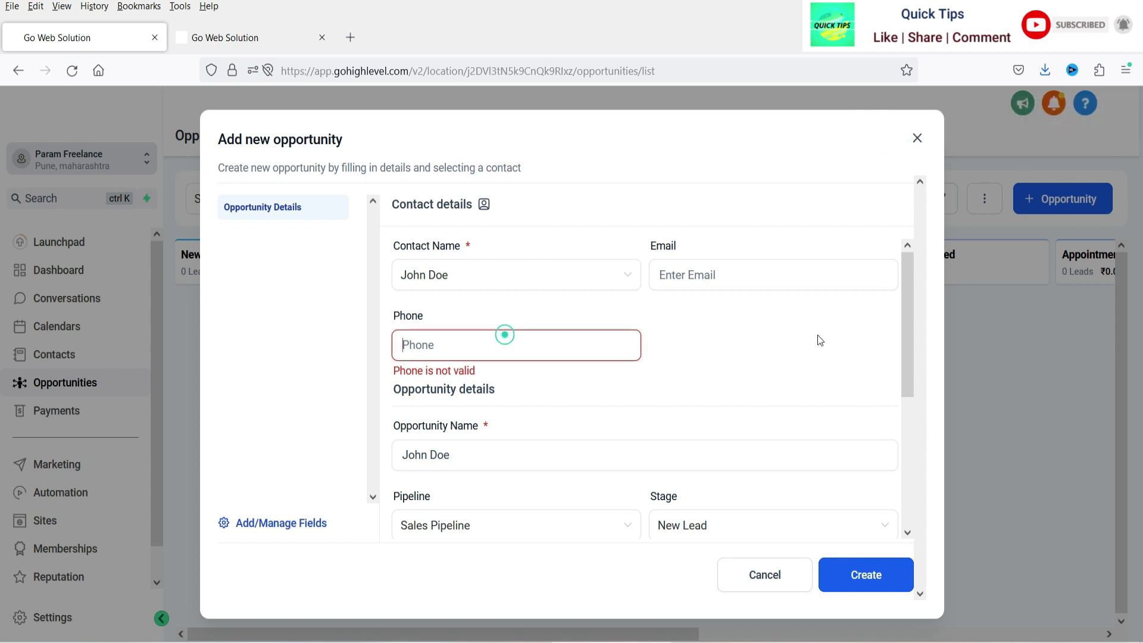
- Enter the contact's phone number and e-mail address in the new opportunity form
{"action": "type", "text": "+912222222222"}
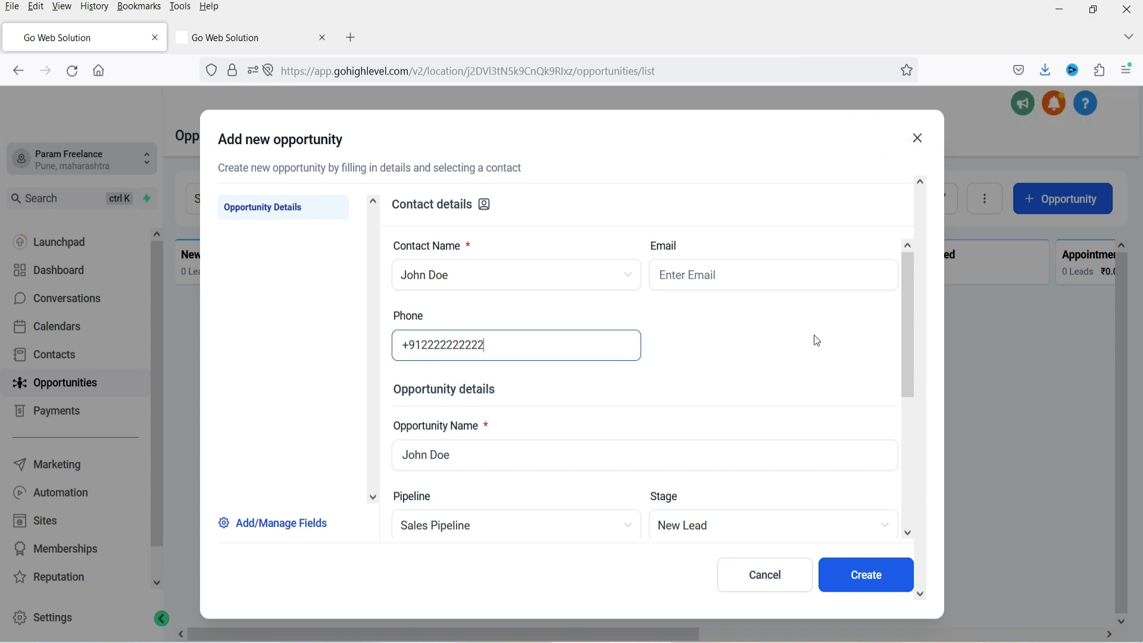
{"action": "left_click", "coordinate": [704, 274]}
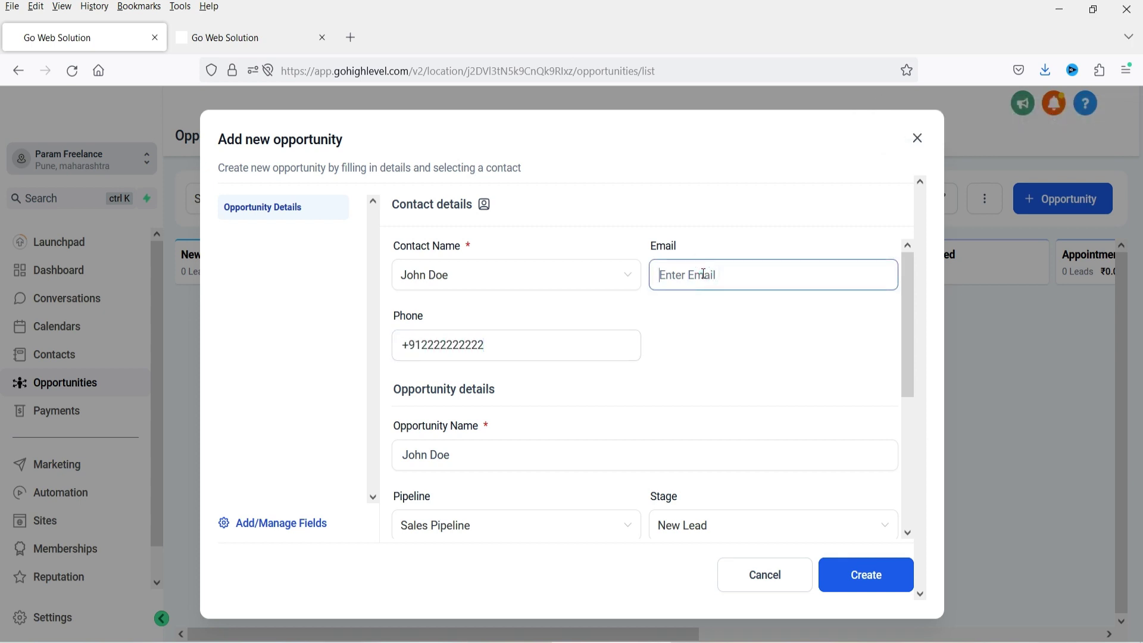
{"action": "type", "text": "john@example.com"}
{"action": "left_click", "coordinate": [718, 441]}
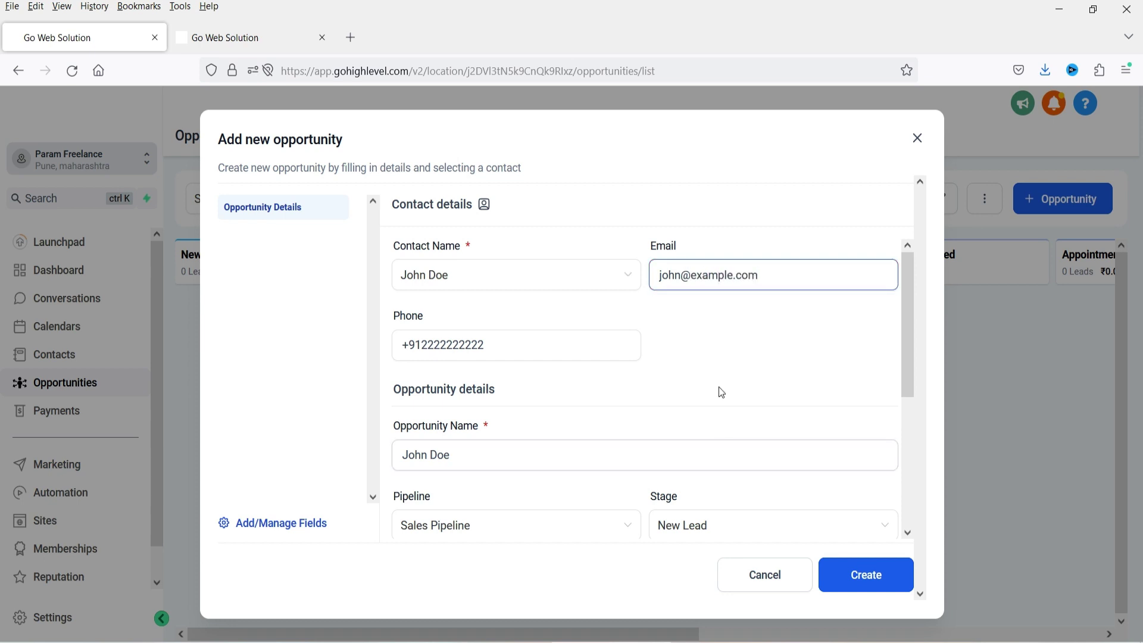
- Confirm the opportunity stays in Sales Pipeline at the New Lead stage with status Open
{"action": "scroll", "coordinate": [697, 360], "scroll_direction": "down", "scroll_amount": 1}
{"action": "scroll", "coordinate": [455, 342], "scroll_direction": "up", "scroll_amount": 1}
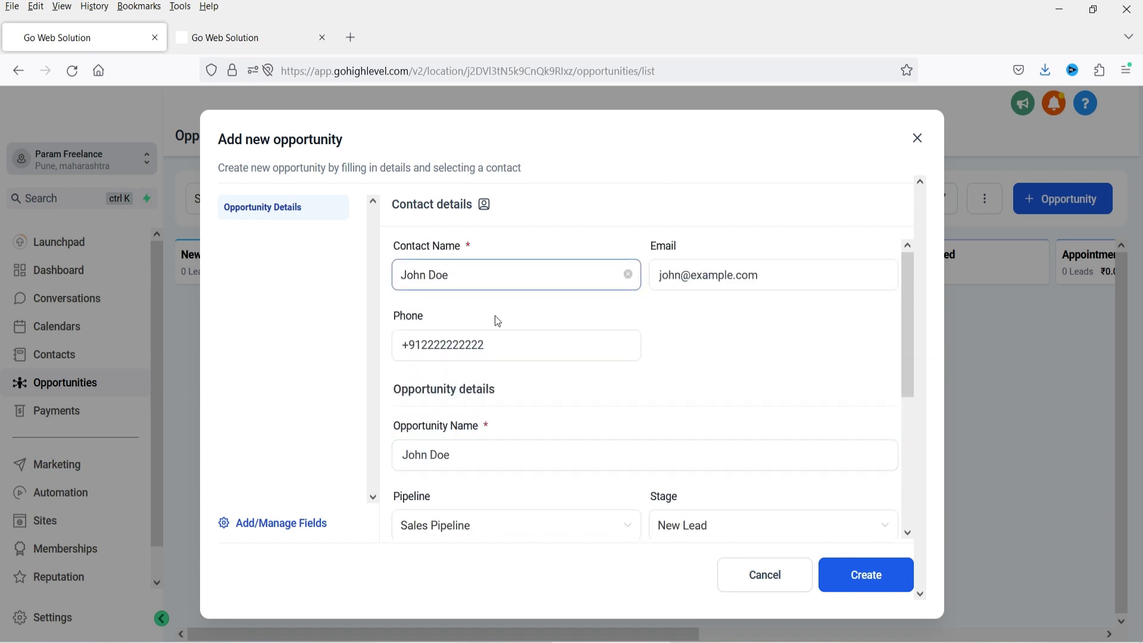
{"action": "scroll", "coordinate": [536, 333], "scroll_direction": "down", "scroll_amount": 1}
{"action": "scroll", "coordinate": [577, 369], "scroll_direction": "down", "scroll_amount": 1}
{"action": "left_click", "coordinate": [460, 370]}
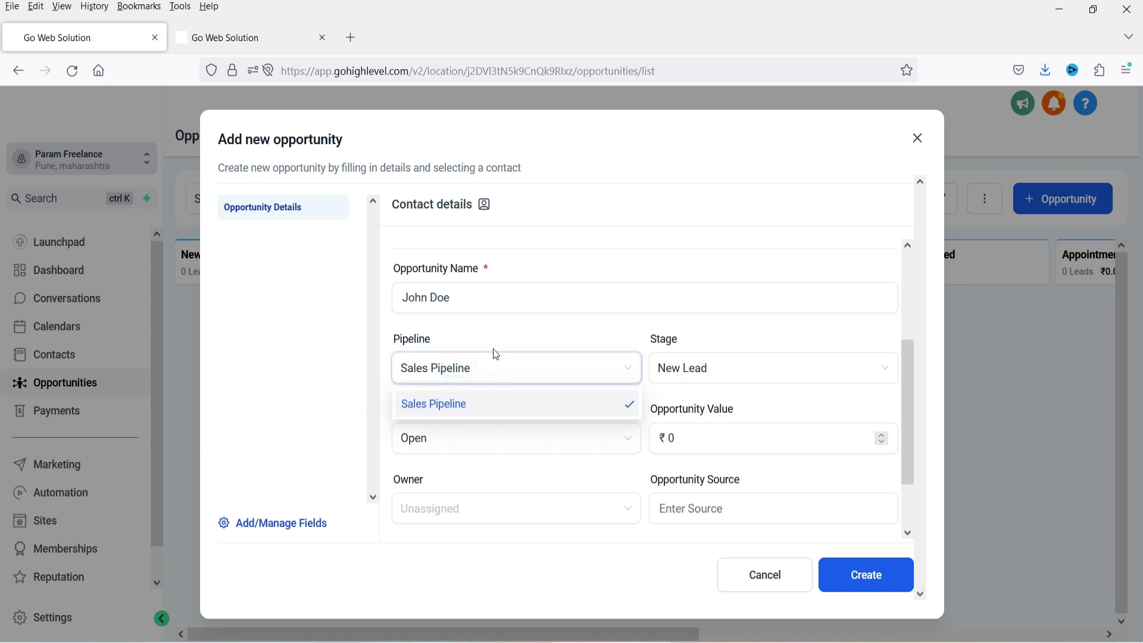
{"action": "left_click", "coordinate": [722, 368]}
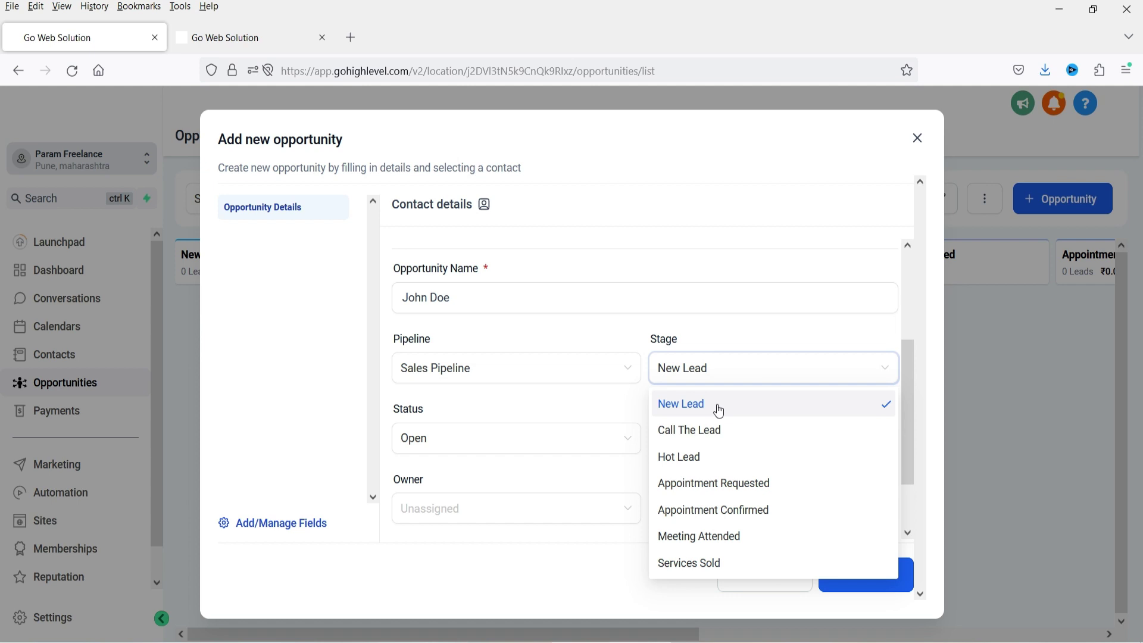
{"action": "left_click", "coordinate": [479, 442]}
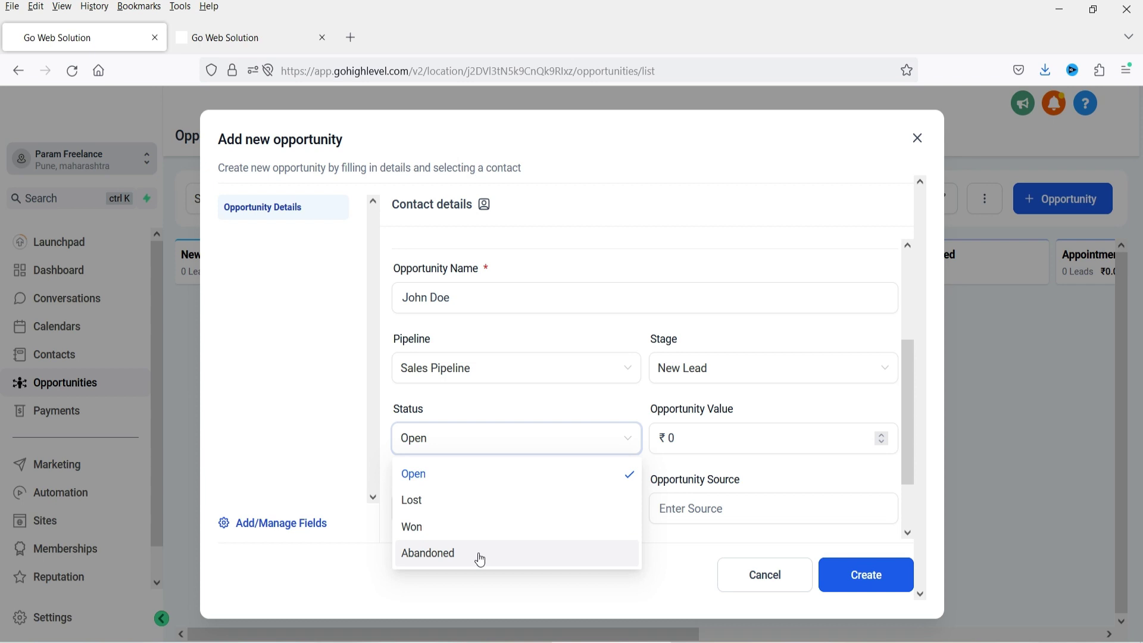
{"action": "left_click", "coordinate": [717, 438]}
- Set the opportunity value to ₹1499 and assign an owner
{"action": "key", "text": "BackSpace"}
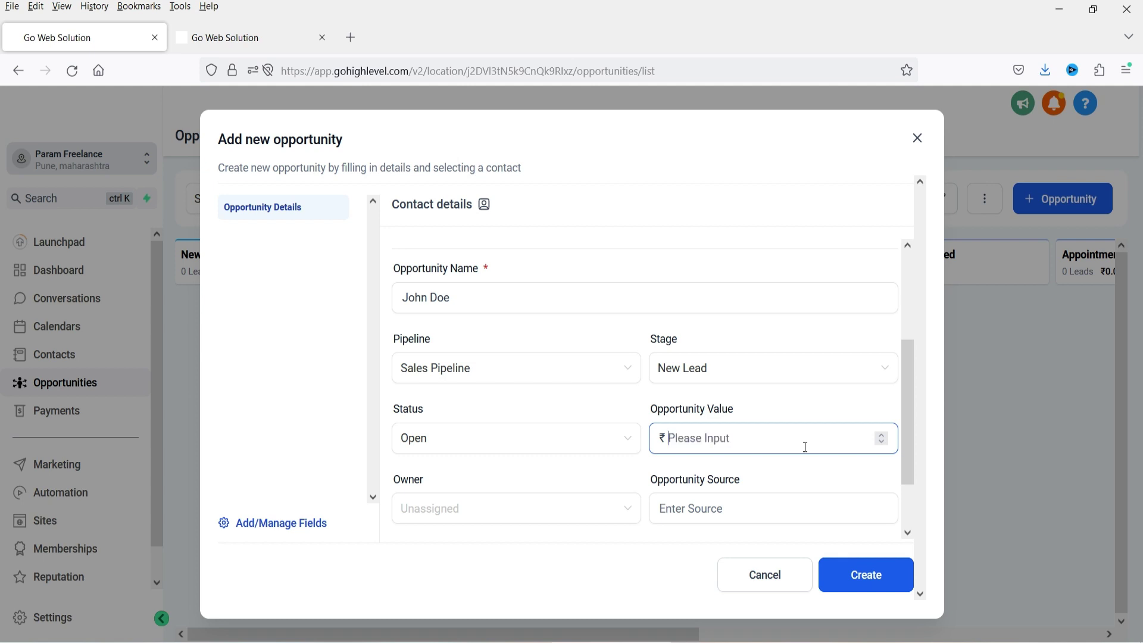
{"action": "type", "text": "1500"}
{"action": "scroll", "coordinate": [805, 446], "scroll_direction": "down", "scroll_amount": 2}
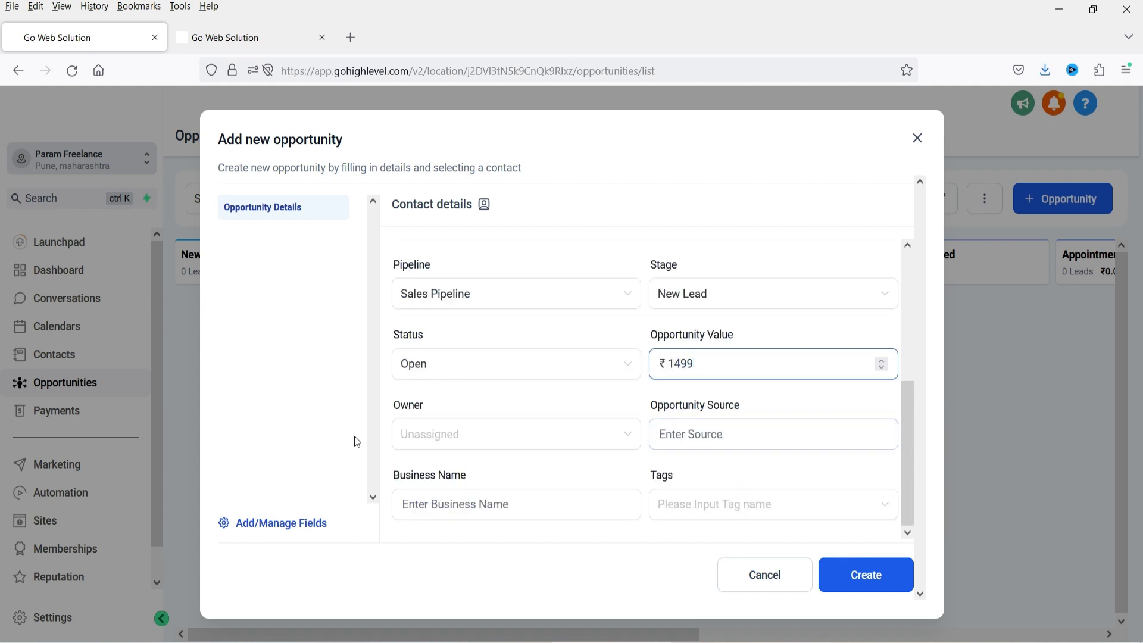
{"action": "left_click", "coordinate": [439, 435]}
{"action": "left_click", "coordinate": [453, 469]}
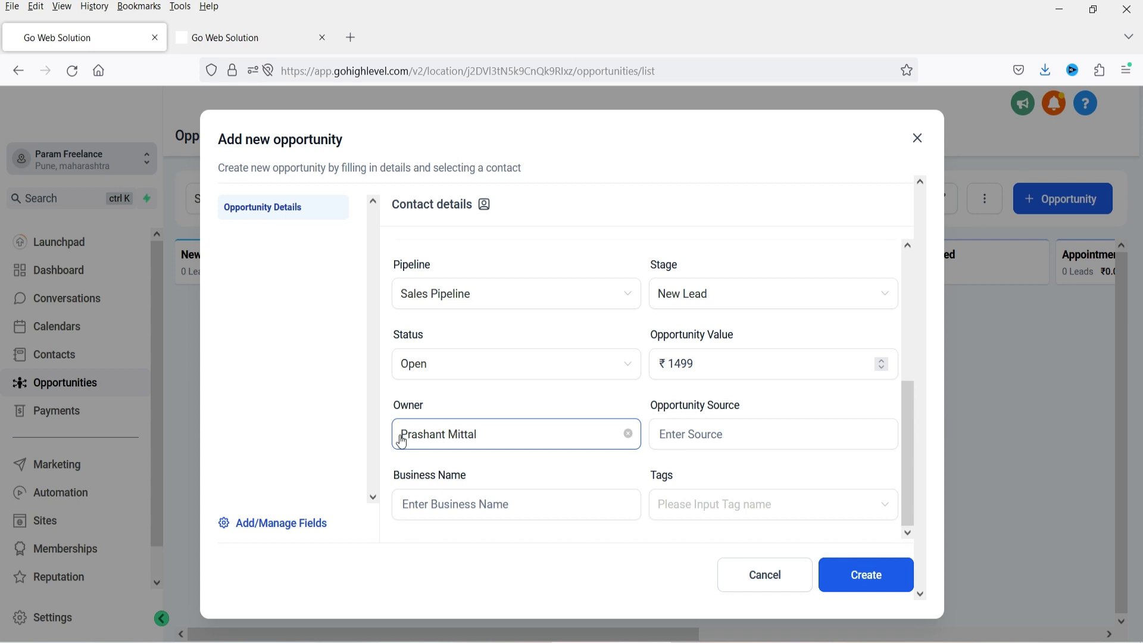
- Enter source 'manually added' and a business name, skip tags, and create the opportunity
{"action": "left_click", "coordinate": [711, 436]}
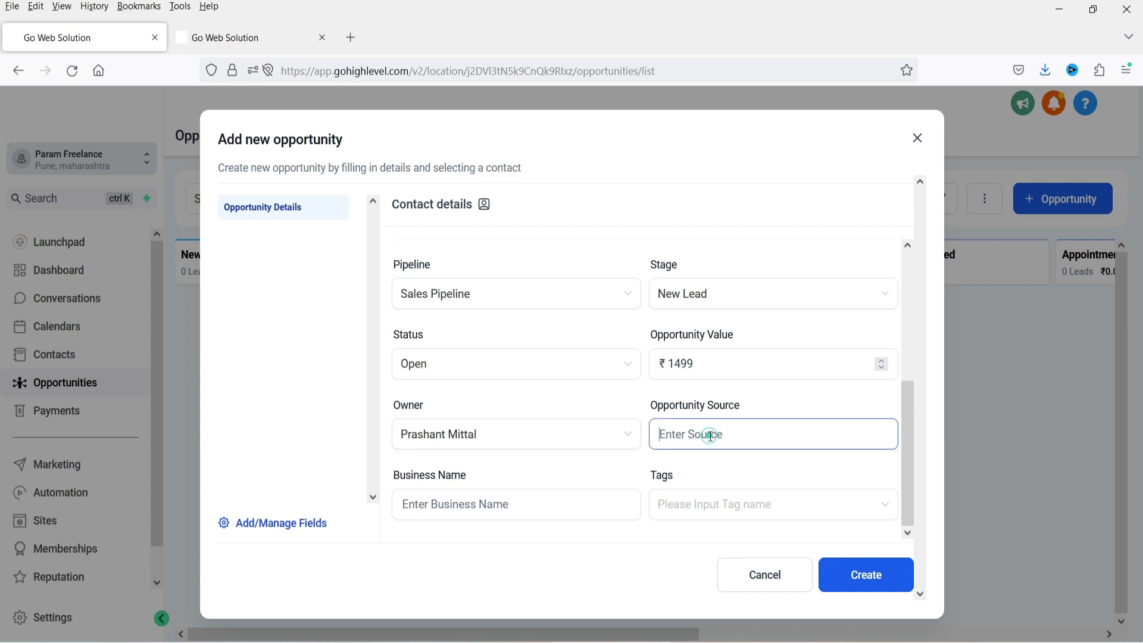
{"action": "type", "text": "manually added"}
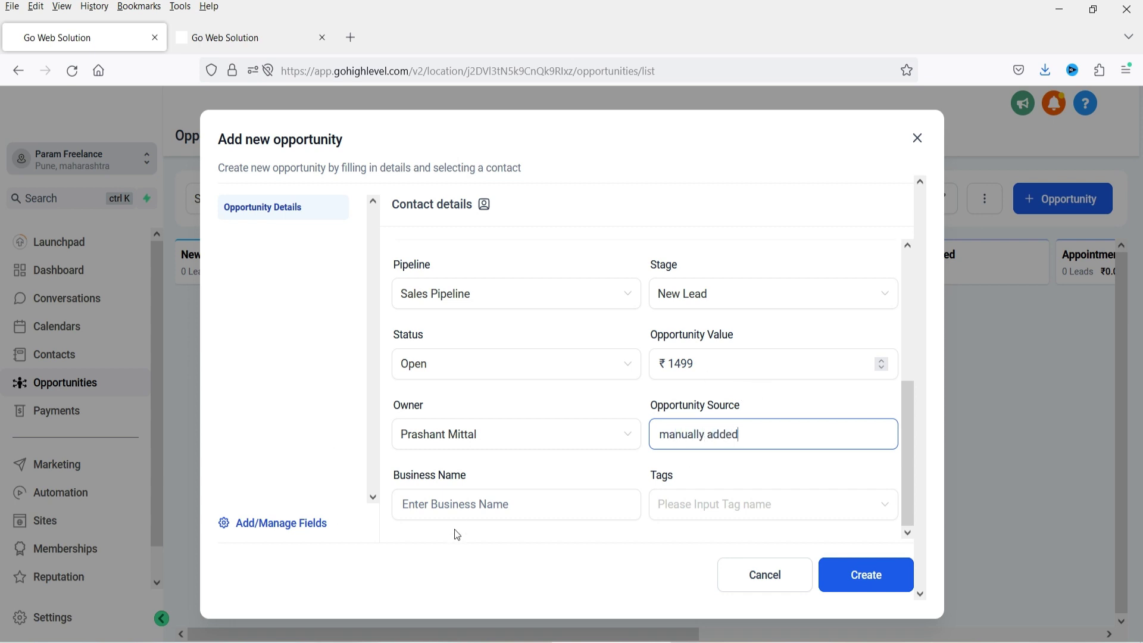
{"action": "left_click", "coordinate": [454, 506]}
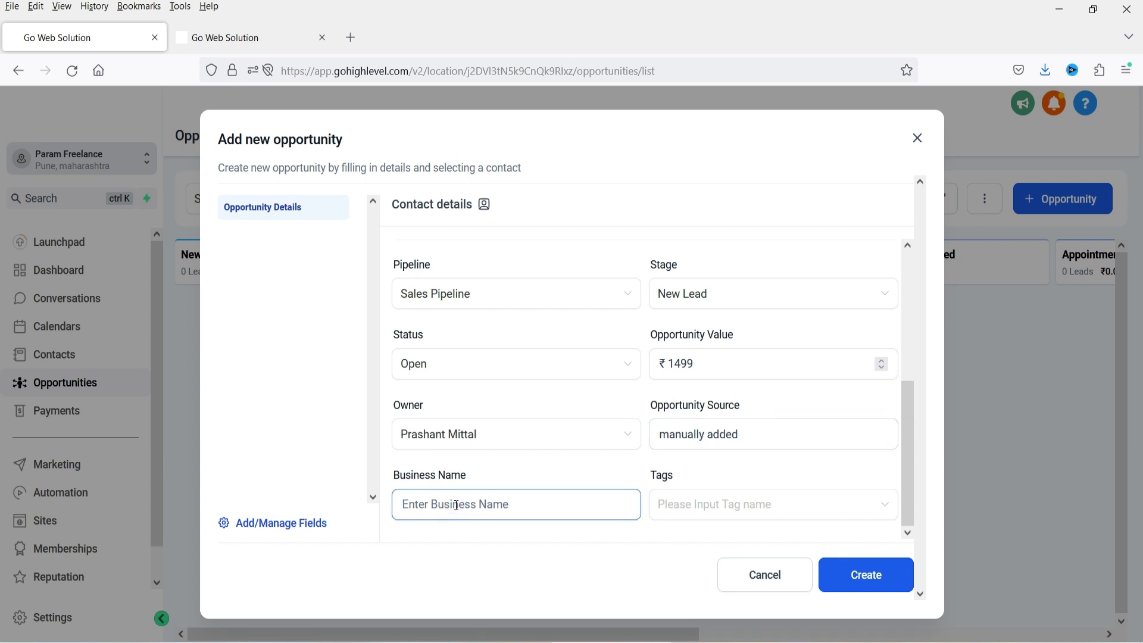
{"action": "type", "text": "john business"}
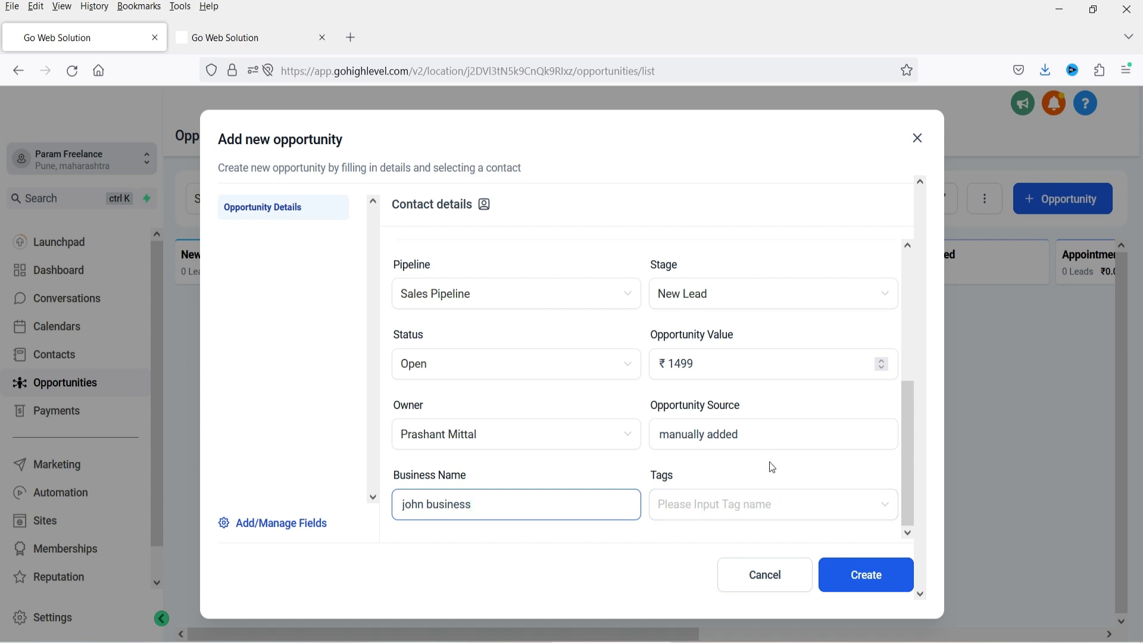
{"action": "left_click", "coordinate": [744, 511]}
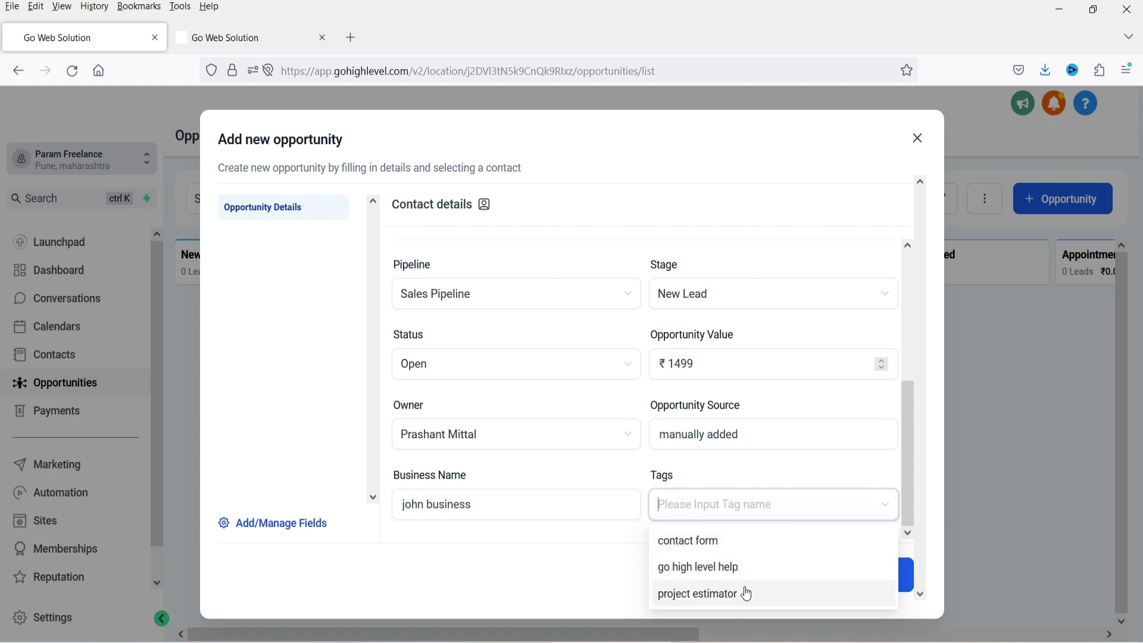
{"action": "left_click", "coordinate": [546, 577]}
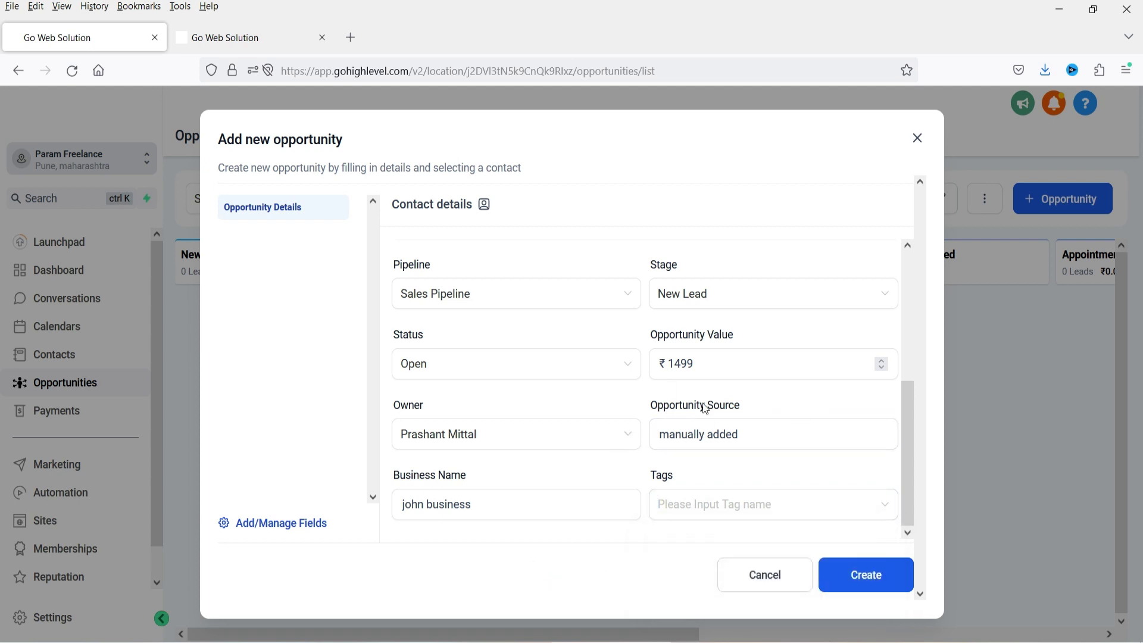
{"action": "left_click", "coordinate": [889, 579]}
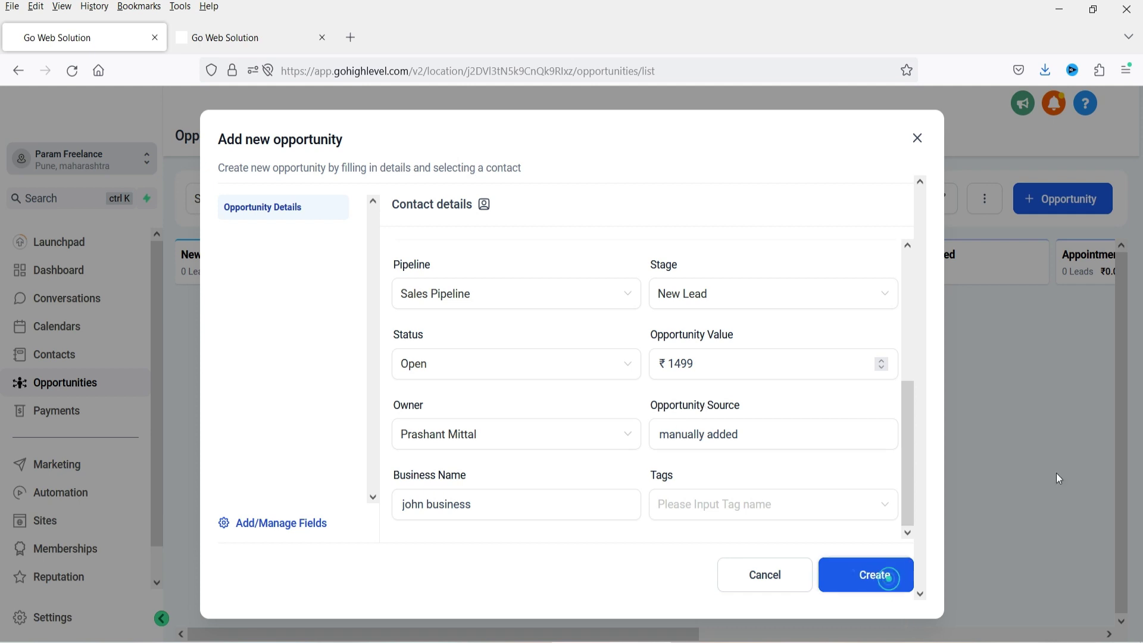
- Check the opportunity's contact record from the Sales Pipeline board, then go to the Forms tab
{"action": "left_click", "coordinate": [918, 138]}
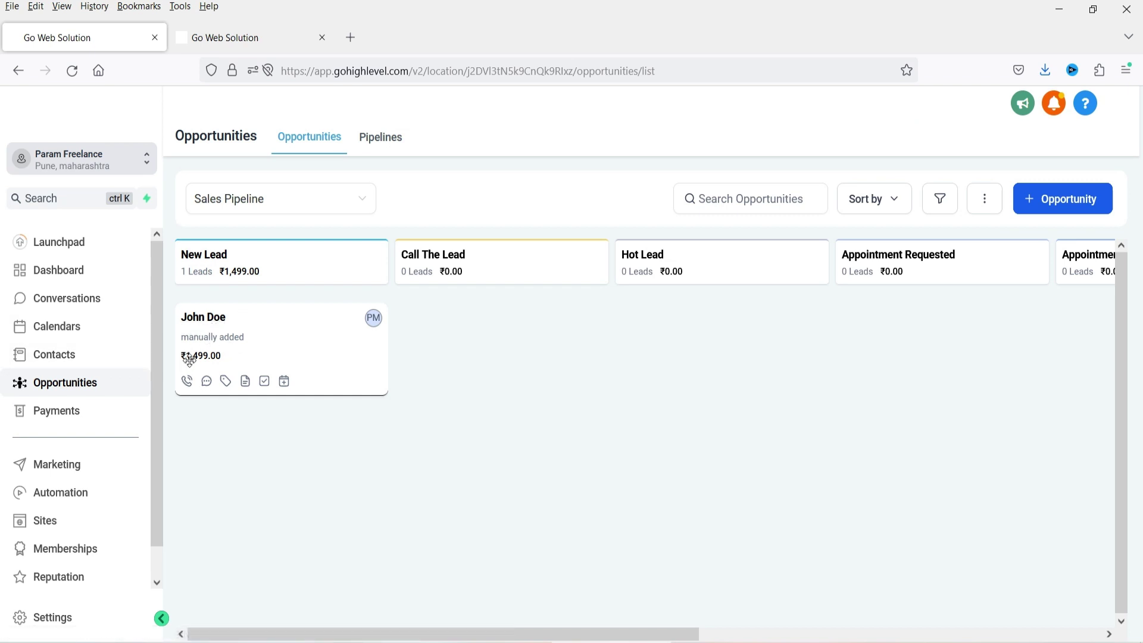
{"action": "left_click", "coordinate": [204, 321]}
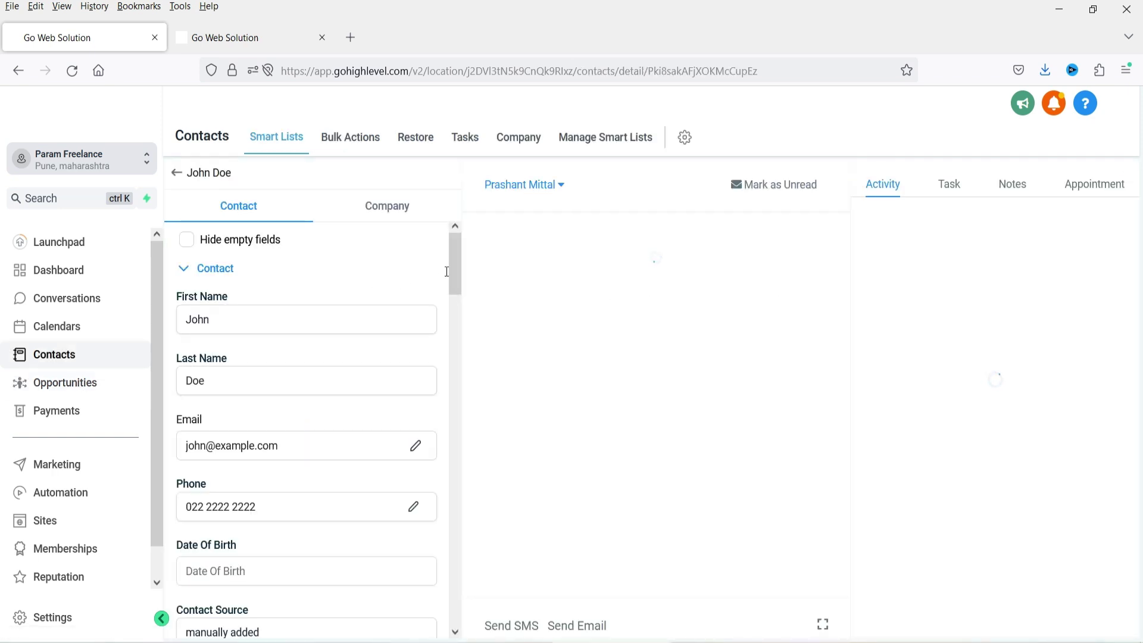
{"action": "scroll", "coordinate": [274, 380], "scroll_direction": "down", "scroll_amount": 10}
{"action": "scroll", "coordinate": [279, 363], "scroll_direction": "up", "scroll_amount": 10}
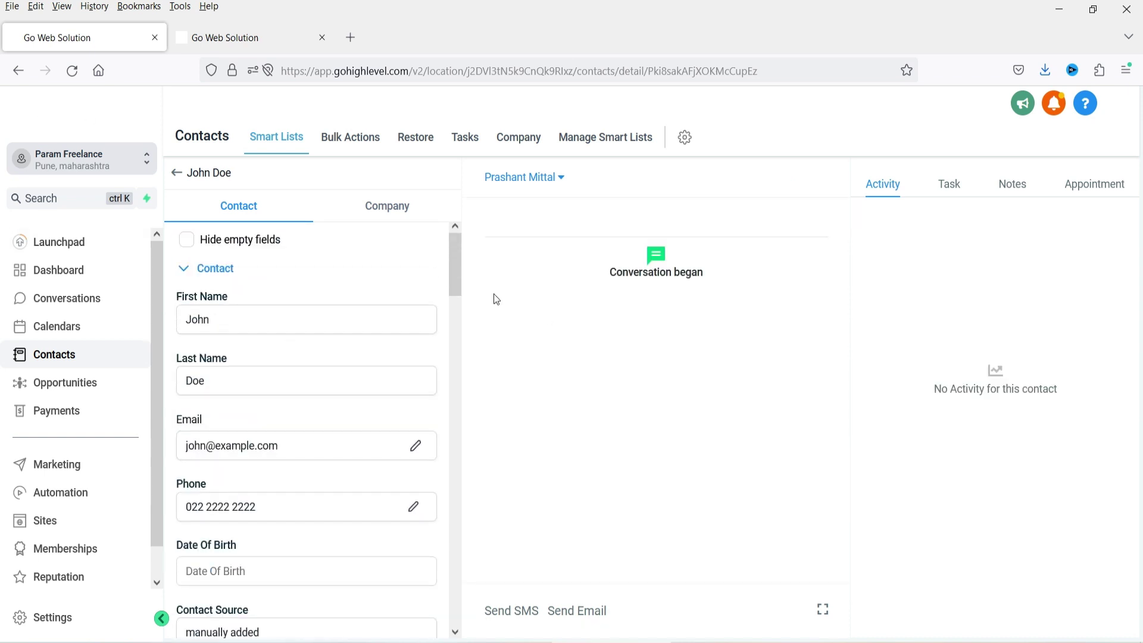
{"action": "left_click", "coordinate": [65, 383]}
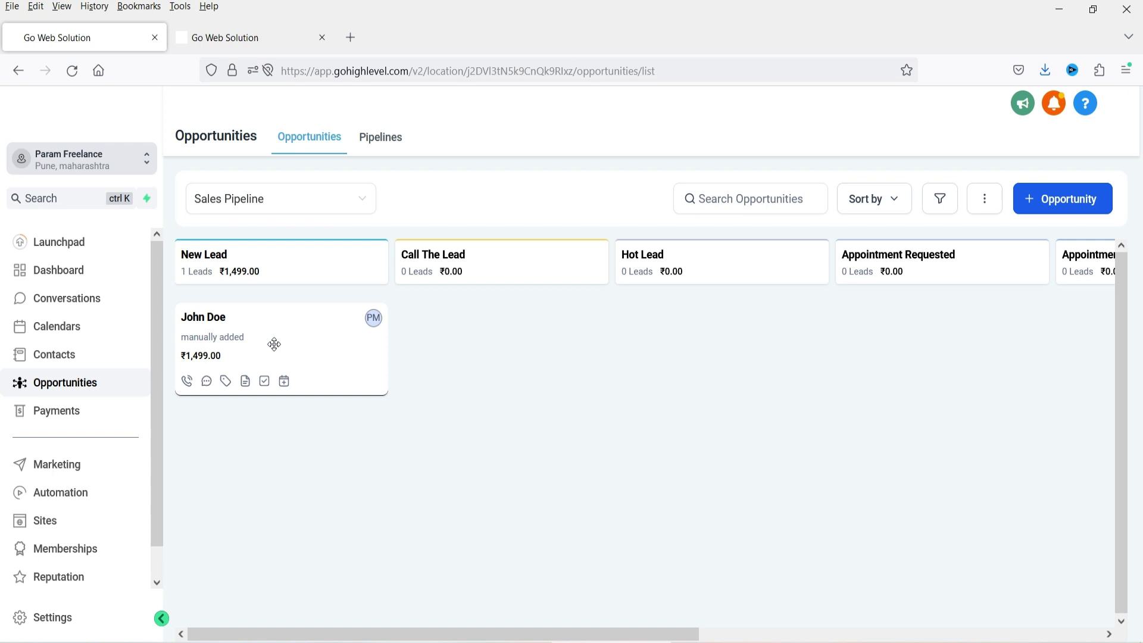
{"action": "left_click", "coordinate": [250, 38]}
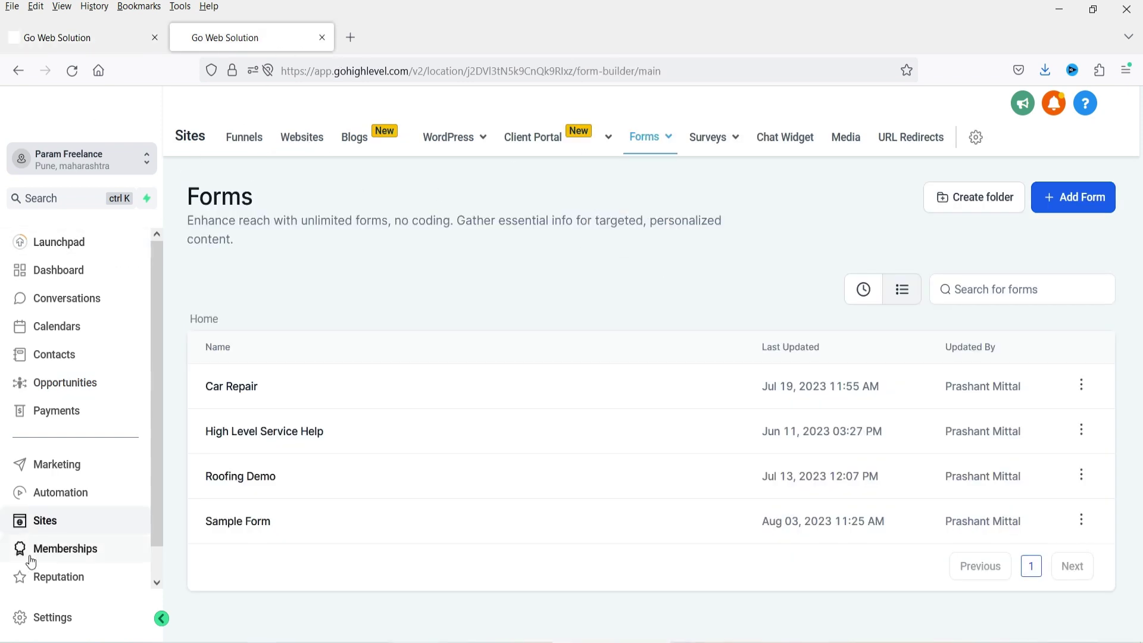
- Open Sample Form in the builder and launch its live form in a new tab
{"action": "mouse_move", "coordinate": [661, 146]}
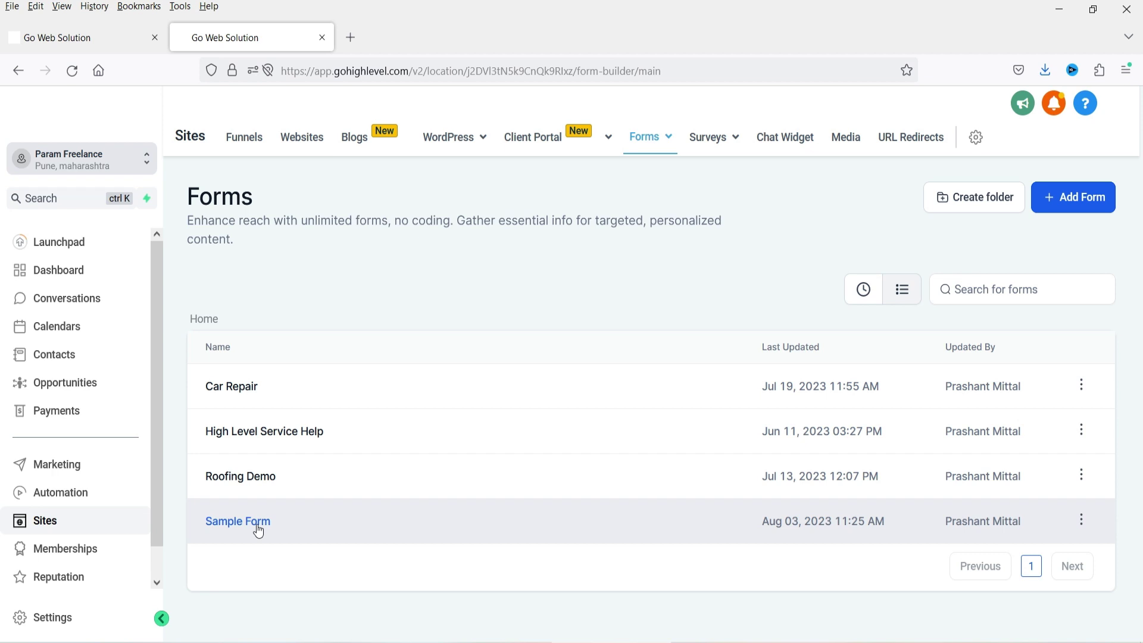
{"action": "left_click", "coordinate": [1081, 519]}
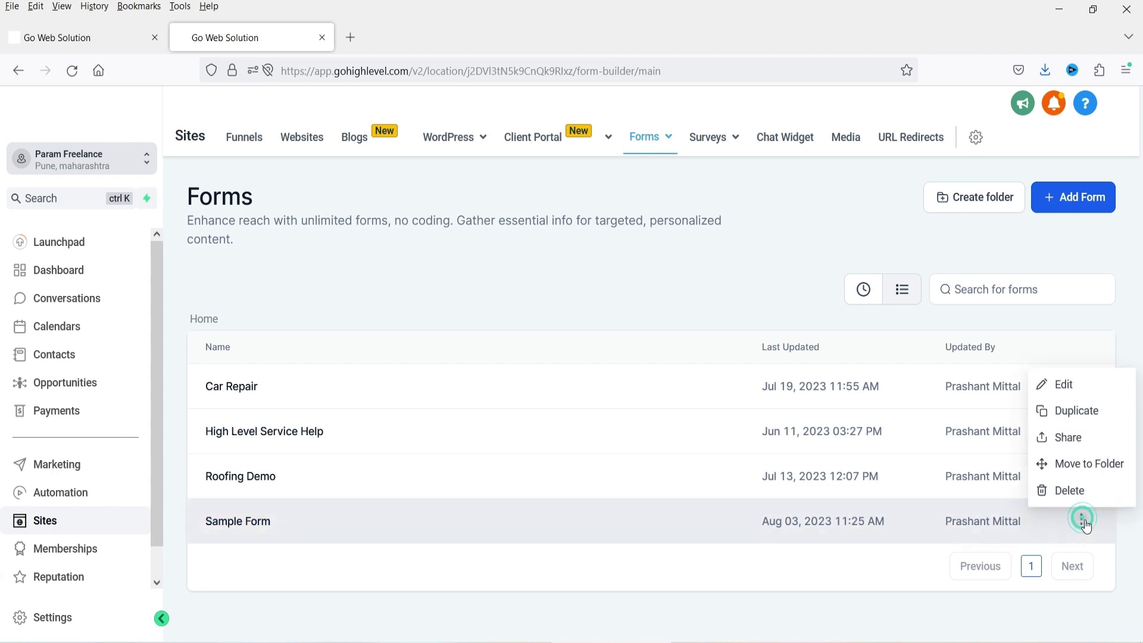
{"action": "left_click", "coordinate": [410, 528]}
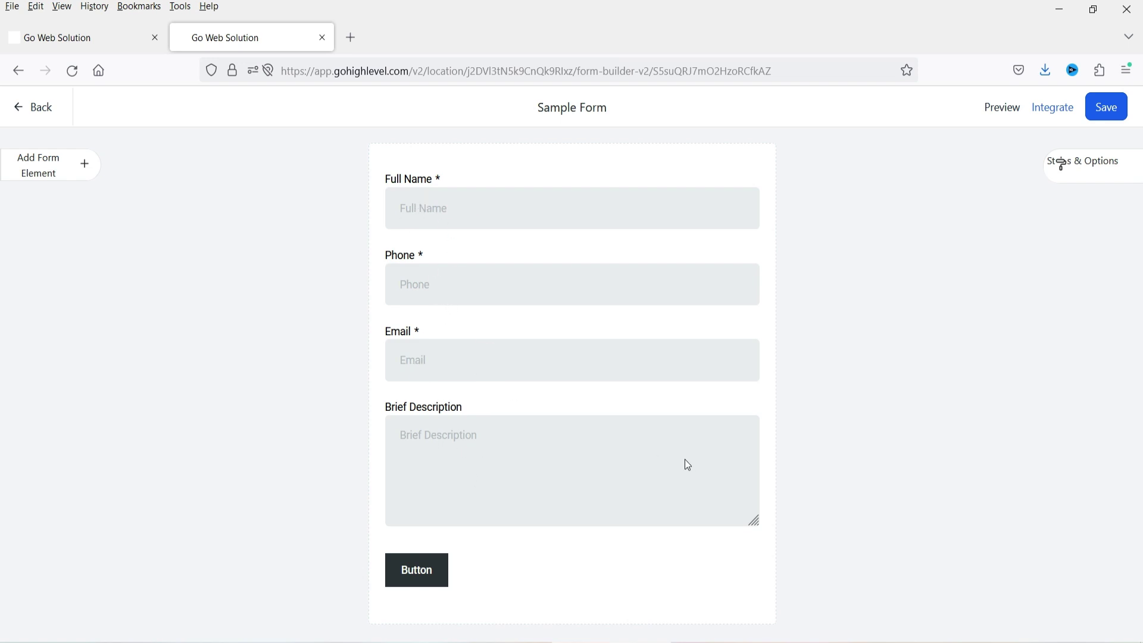
{"action": "left_click", "coordinate": [1053, 108]}
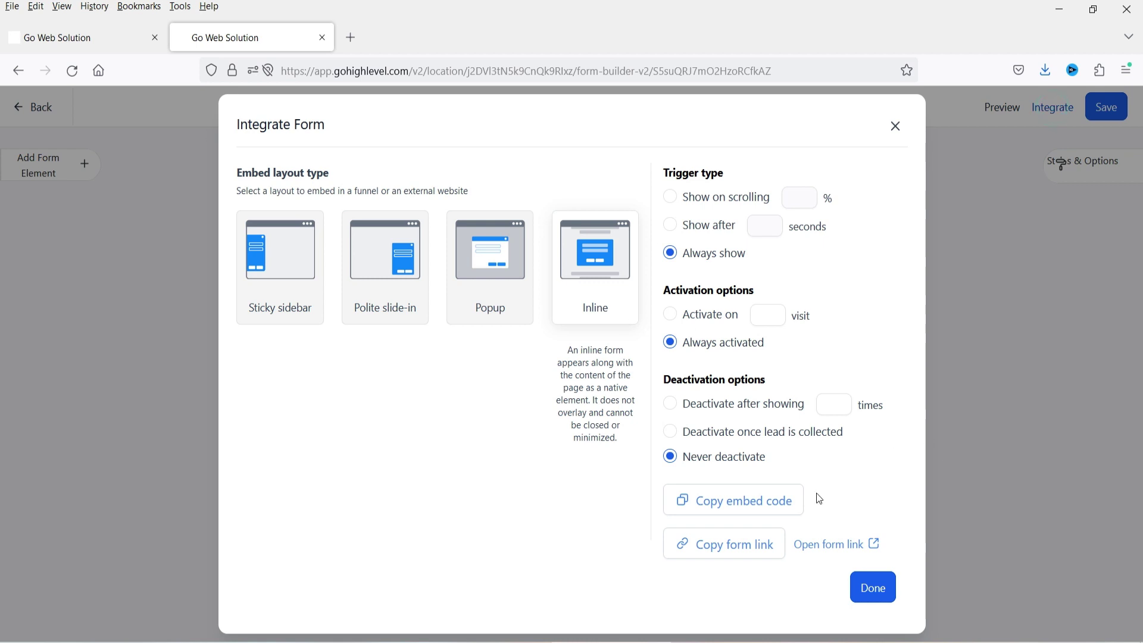
{"action": "left_click", "coordinate": [834, 544]}
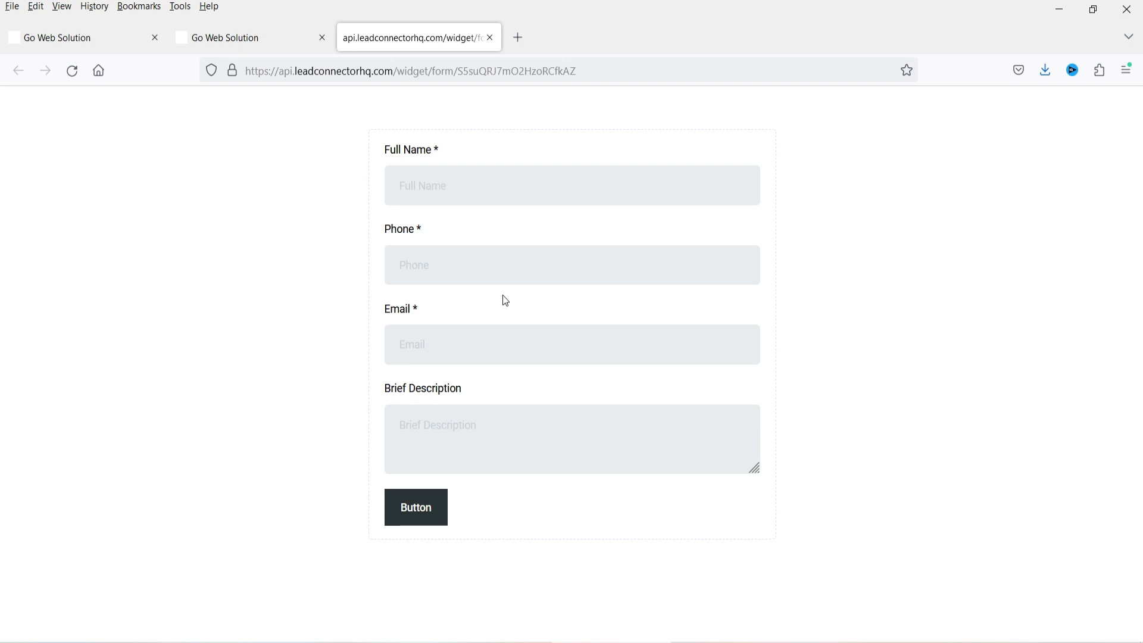
{"action": "left_click", "coordinate": [225, 37]}
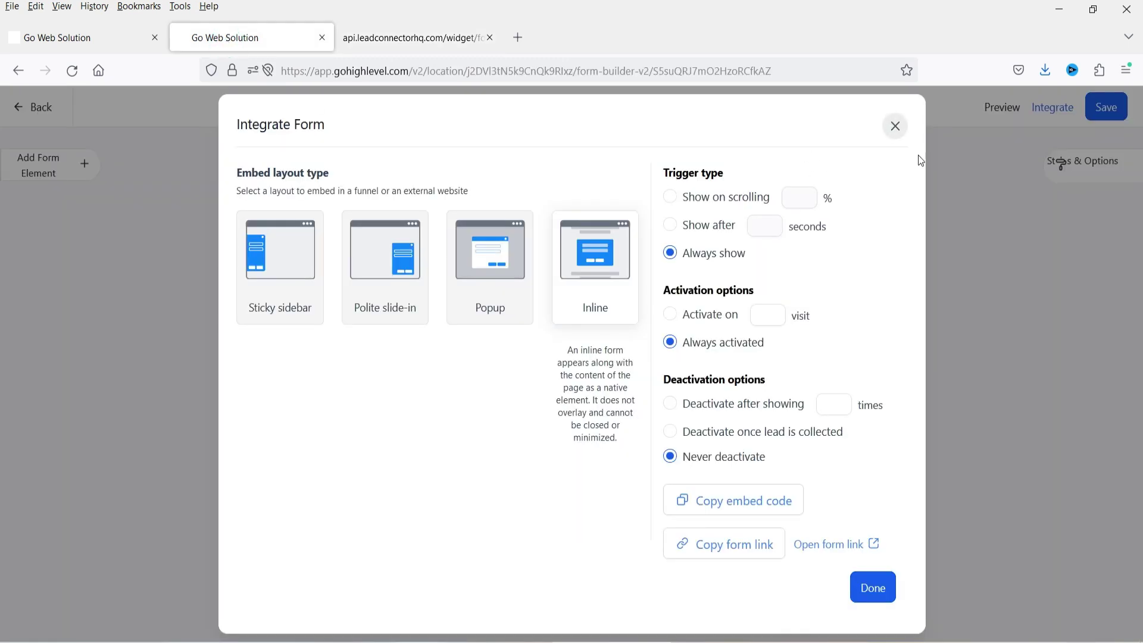
{"action": "left_click", "coordinate": [896, 127]}
{"action": "left_click", "coordinate": [38, 110]}
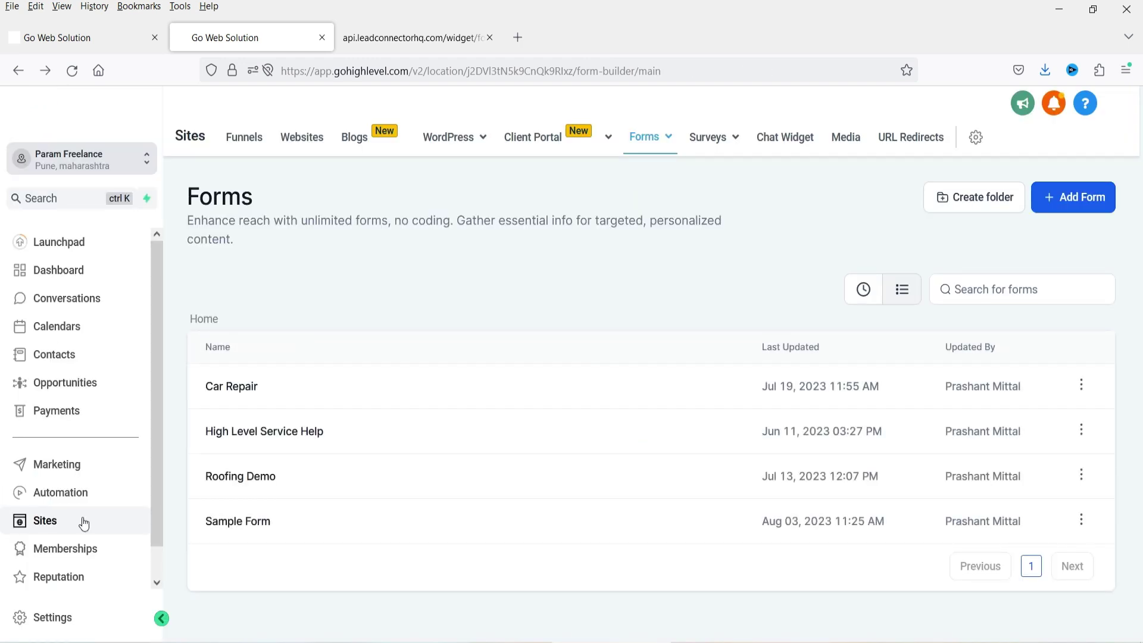
- Create a blank workflow from scratch named 'Opportunity WOrkflow'
{"action": "left_click", "coordinate": [75, 496]}
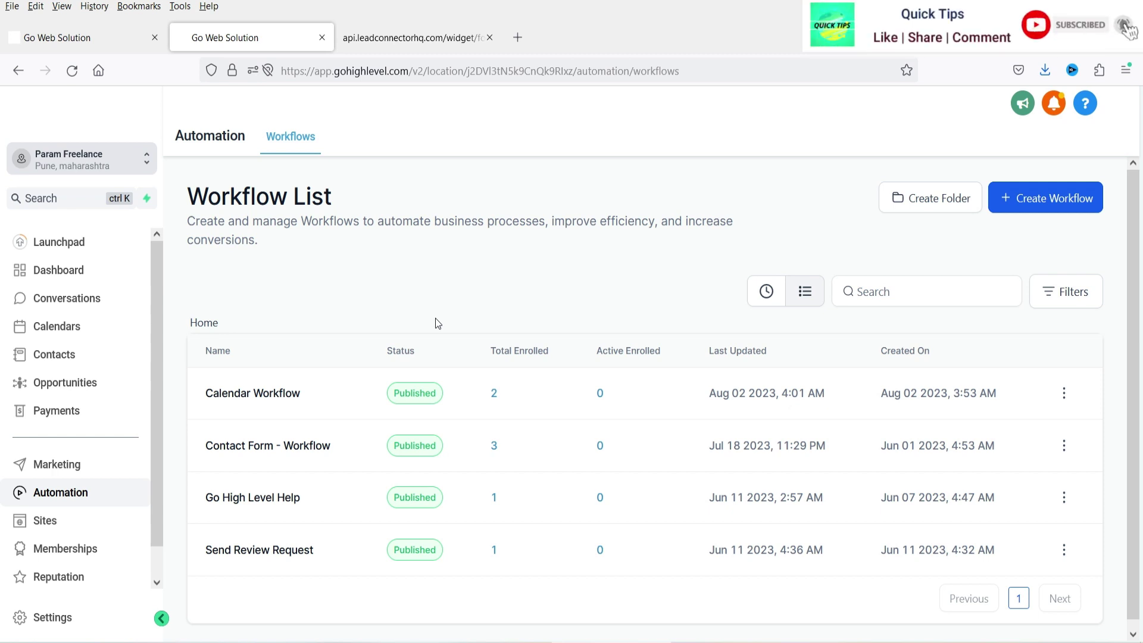
{"action": "left_click", "coordinate": [1053, 205]}
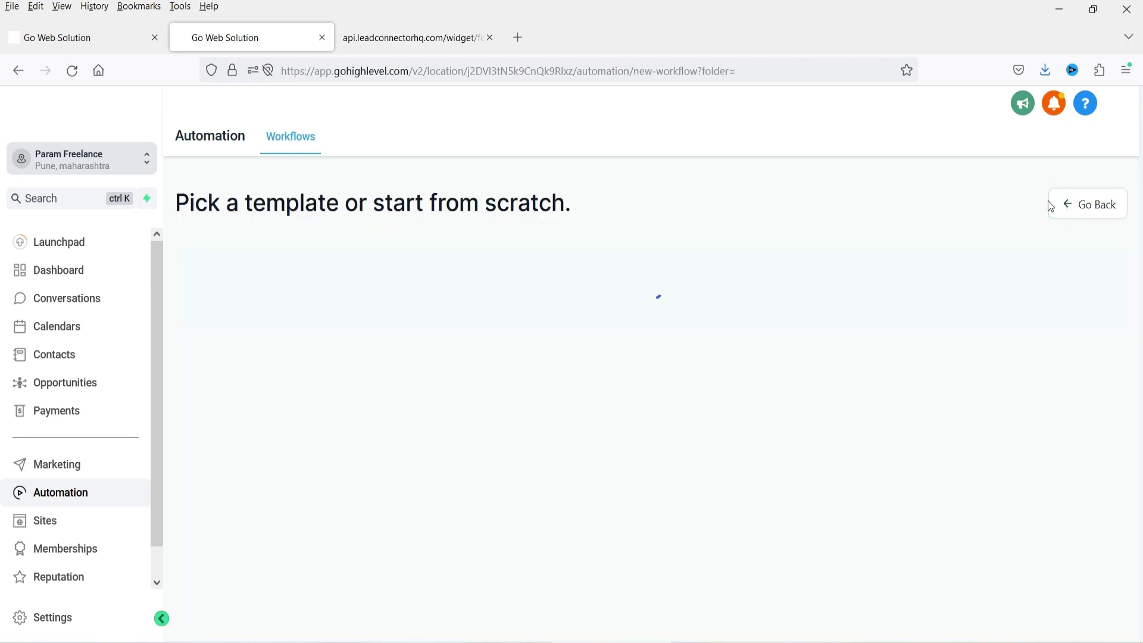
{"action": "left_click", "coordinate": [411, 426]}
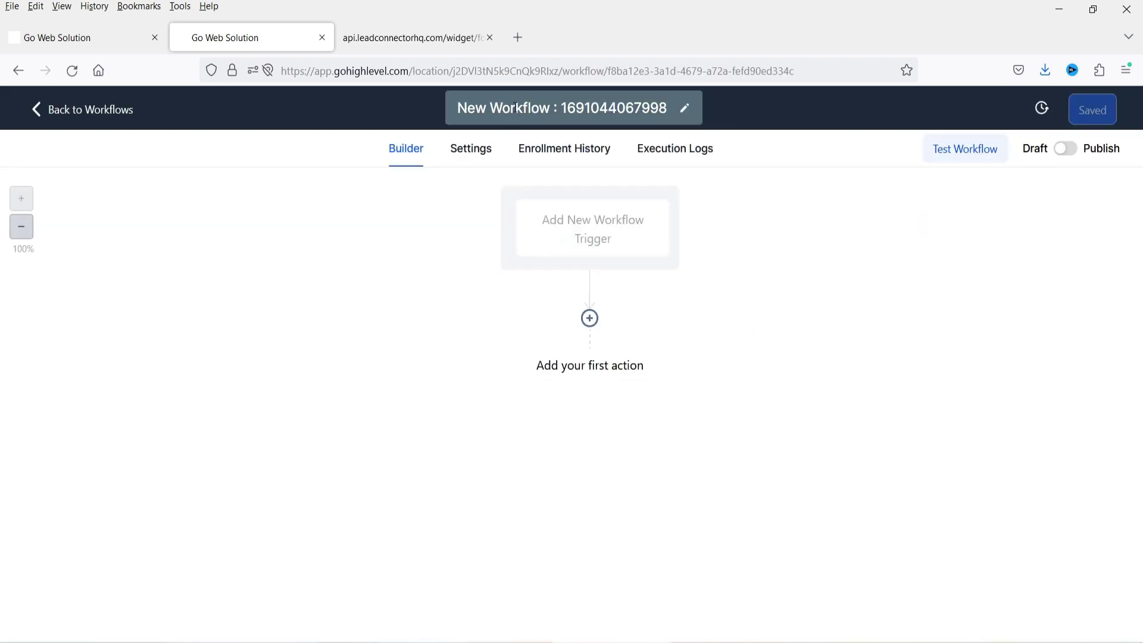
{"action": "left_click", "coordinate": [516, 108]}
{"action": "type", "text": "Opportunity WOrkflow"}
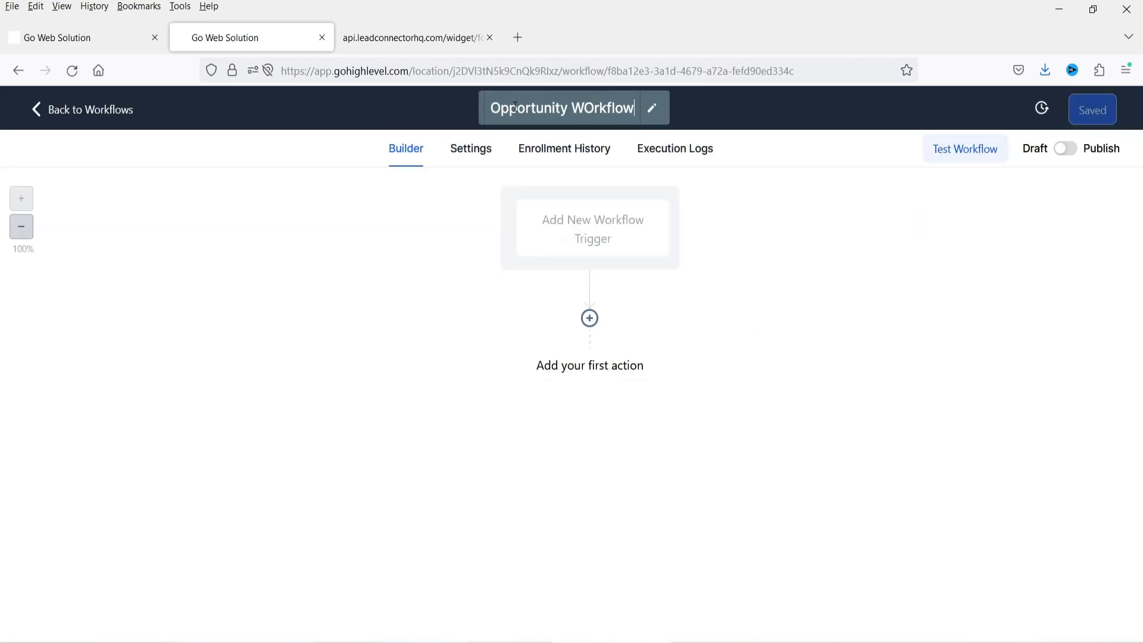
{"action": "key", "text": "Return"}
{"action": "left_click", "coordinate": [945, 344]}
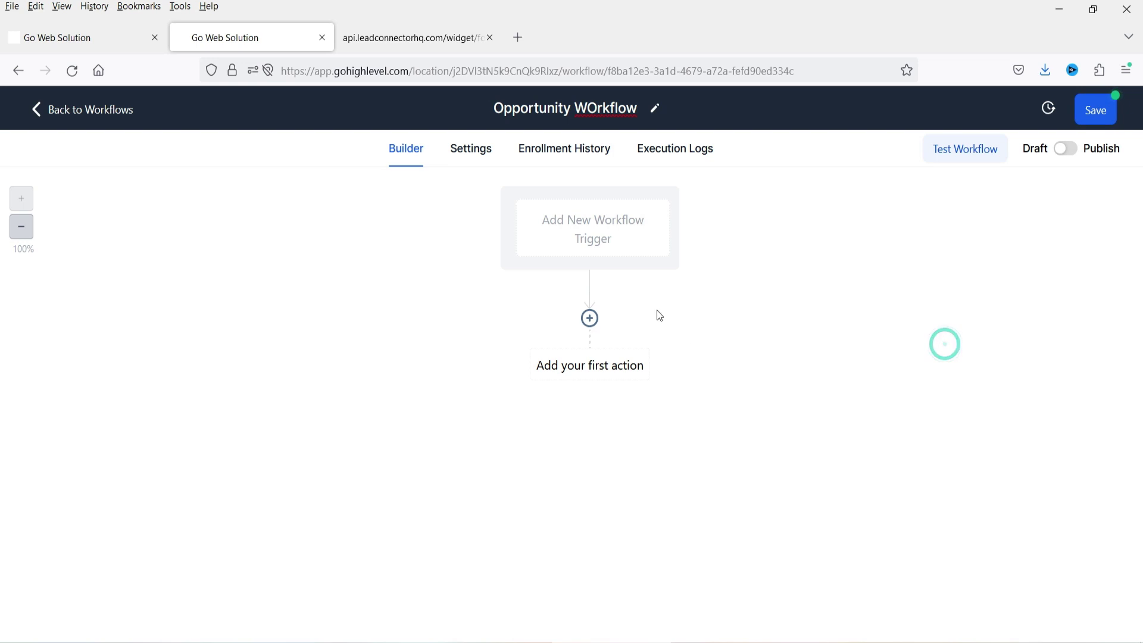
- Add a Form Submitted trigger filtered to Sample Form and save it
{"action": "left_click", "coordinate": [591, 210]}
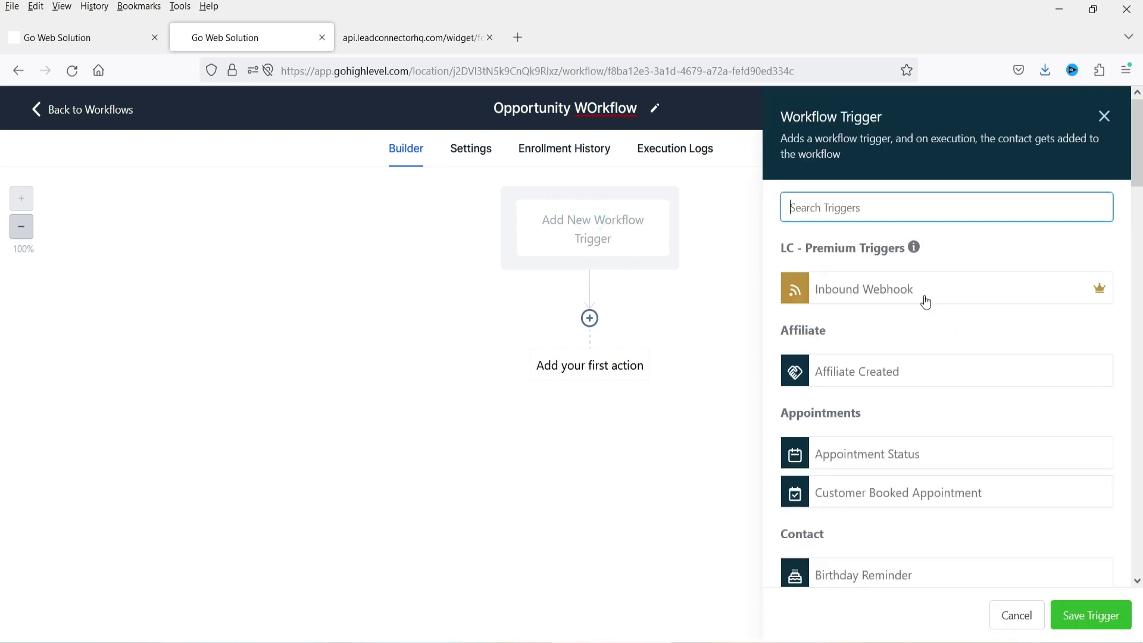
{"action": "type", "text": "form"}
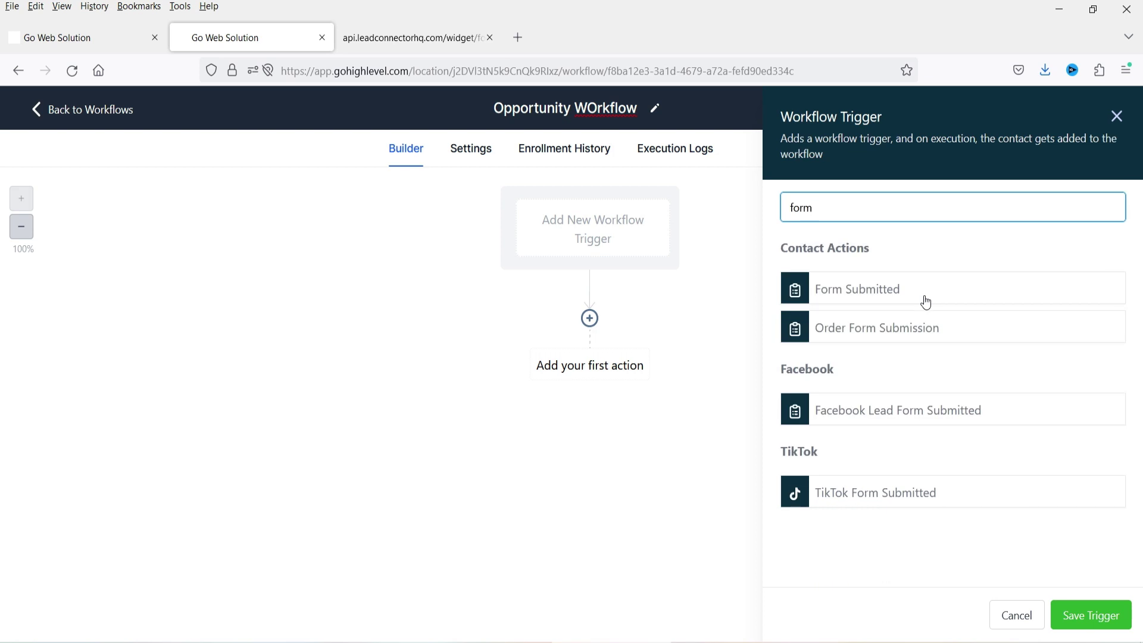
{"action": "left_click", "coordinate": [833, 289]}
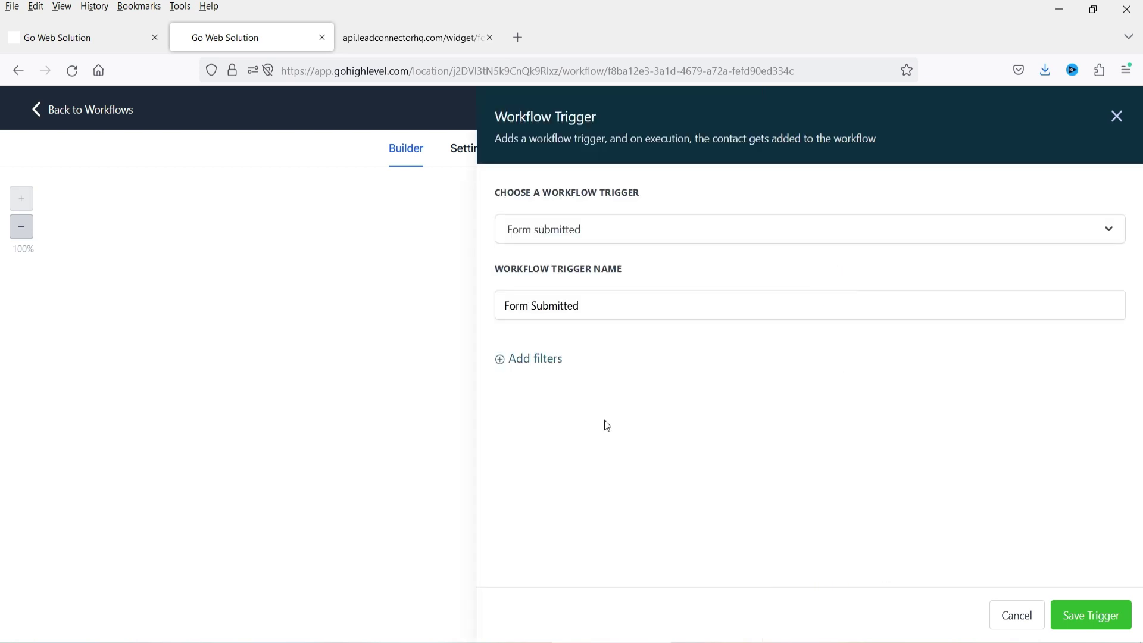
{"action": "left_click", "coordinate": [530, 364]}
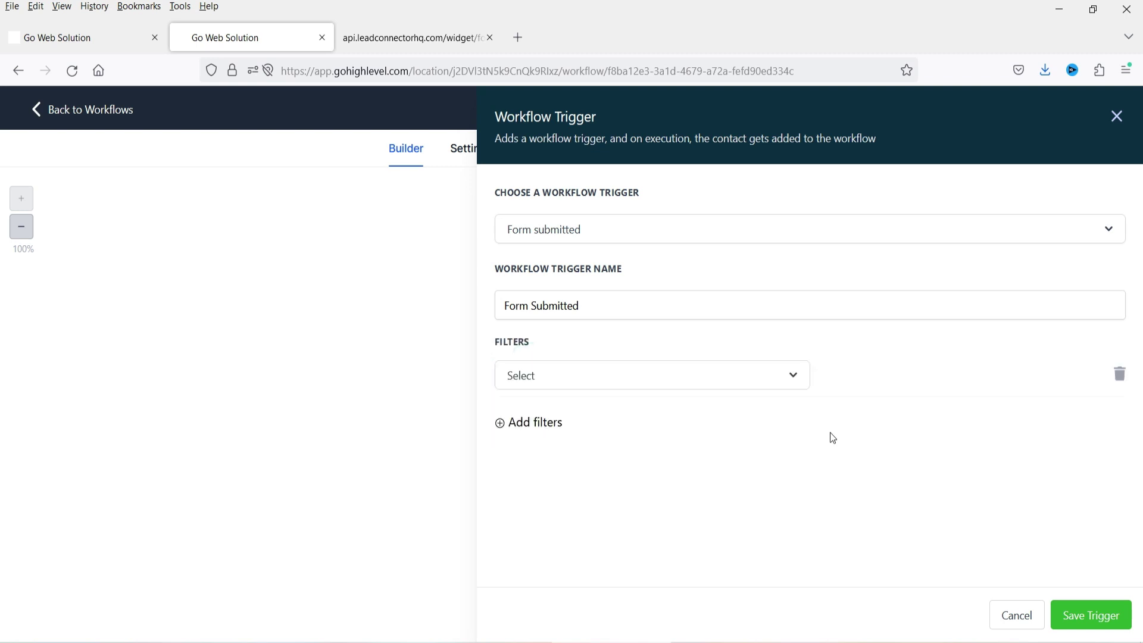
{"action": "left_click", "coordinate": [605, 379]}
{"action": "left_click", "coordinate": [562, 484]}
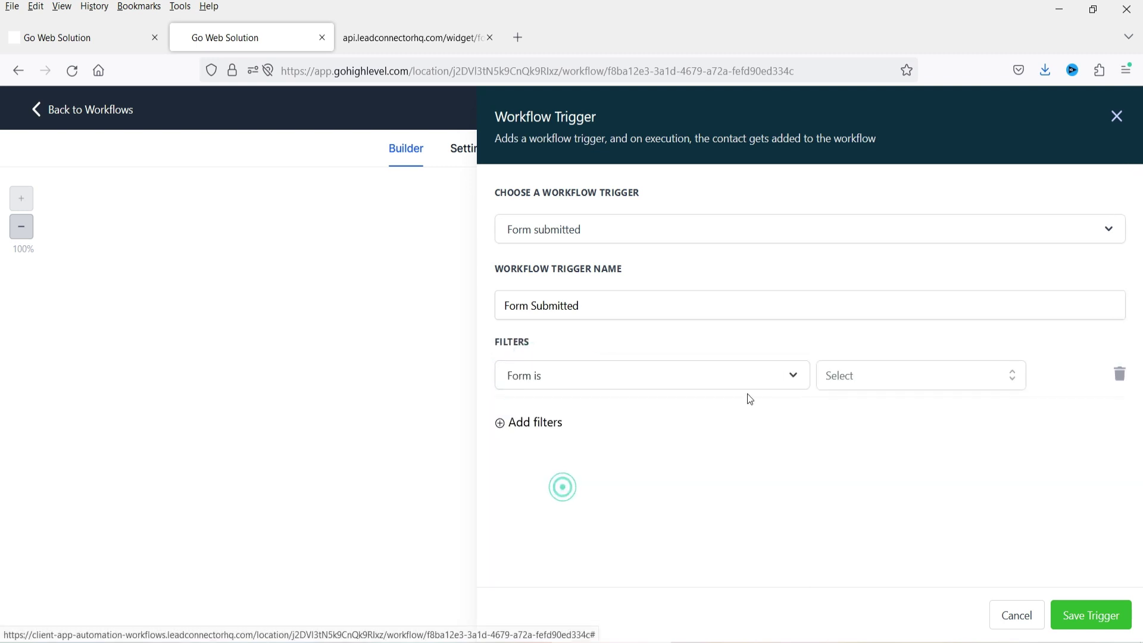
{"action": "left_click", "coordinate": [848, 379]}
{"action": "left_click", "coordinate": [886, 530]}
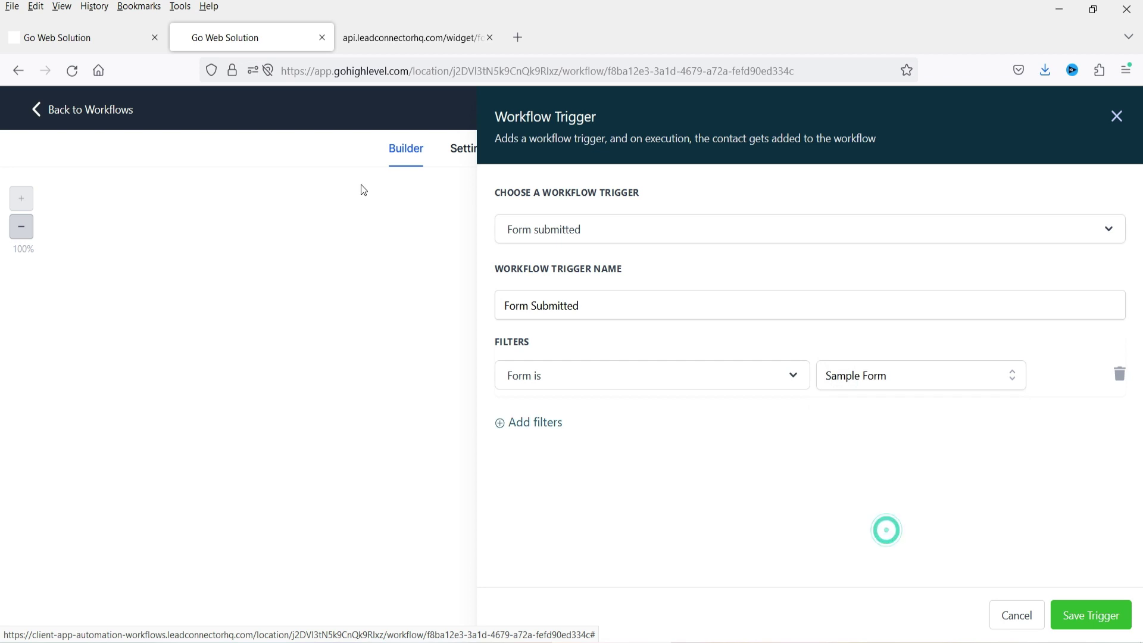
{"action": "left_click", "coordinate": [385, 41]}
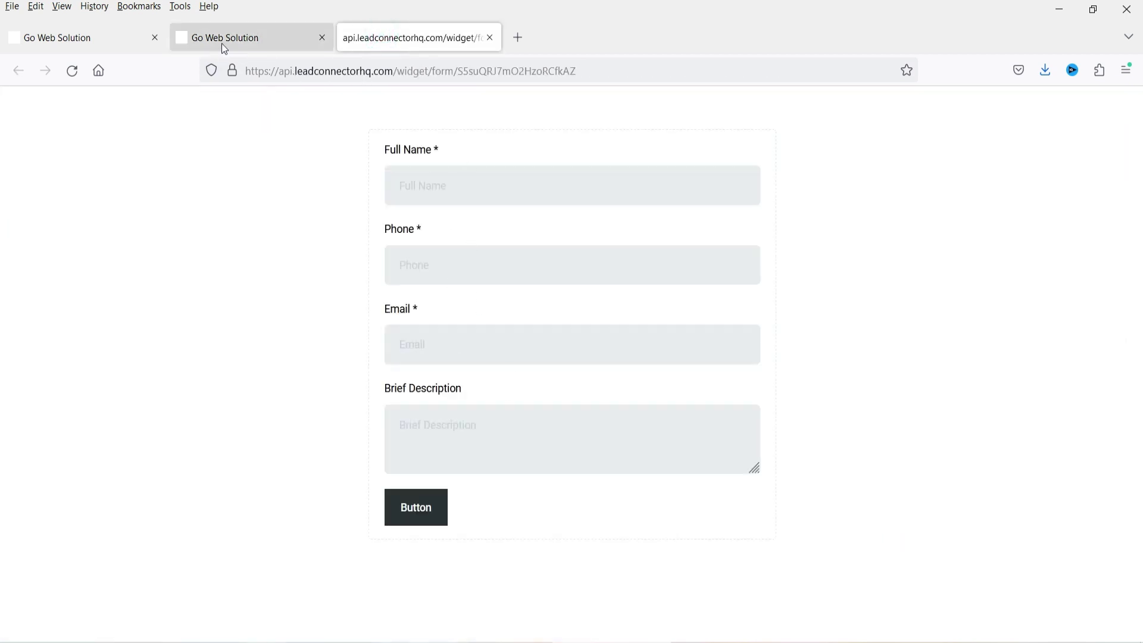
{"action": "left_click", "coordinate": [220, 41]}
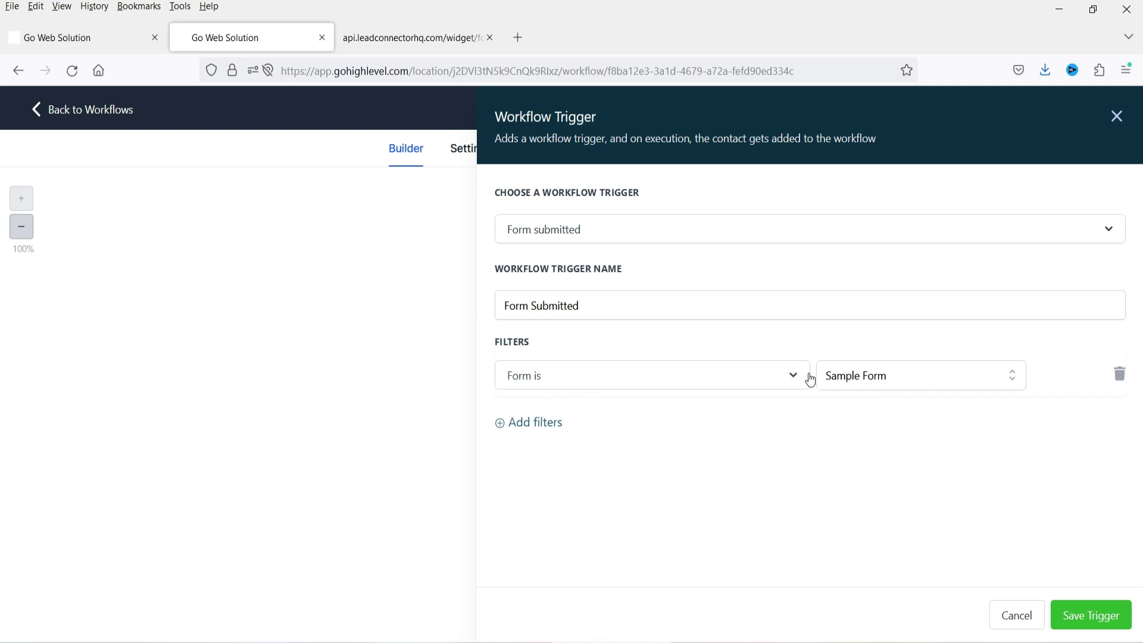
{"action": "left_click", "coordinate": [1093, 616]}
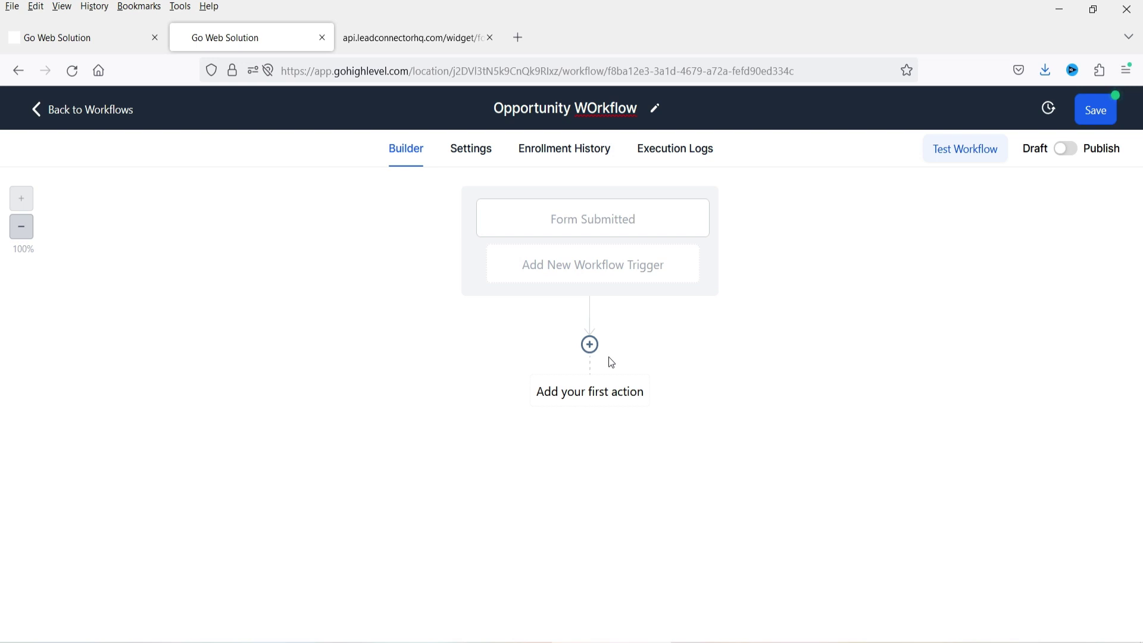
- Add an Add Contact Tag action that applies a new 'opportunity' tag
{"action": "left_click", "coordinate": [589, 344]}
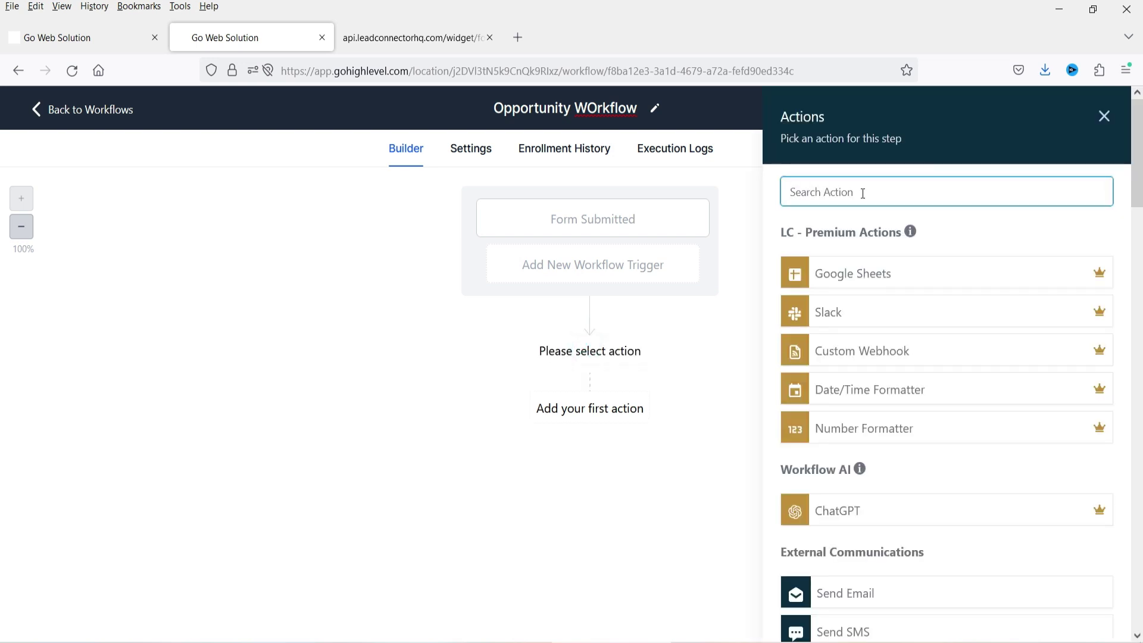
{"action": "type", "text": "tag"}
{"action": "left_click", "coordinate": [857, 295]}
{"action": "left_click", "coordinate": [828, 291]}
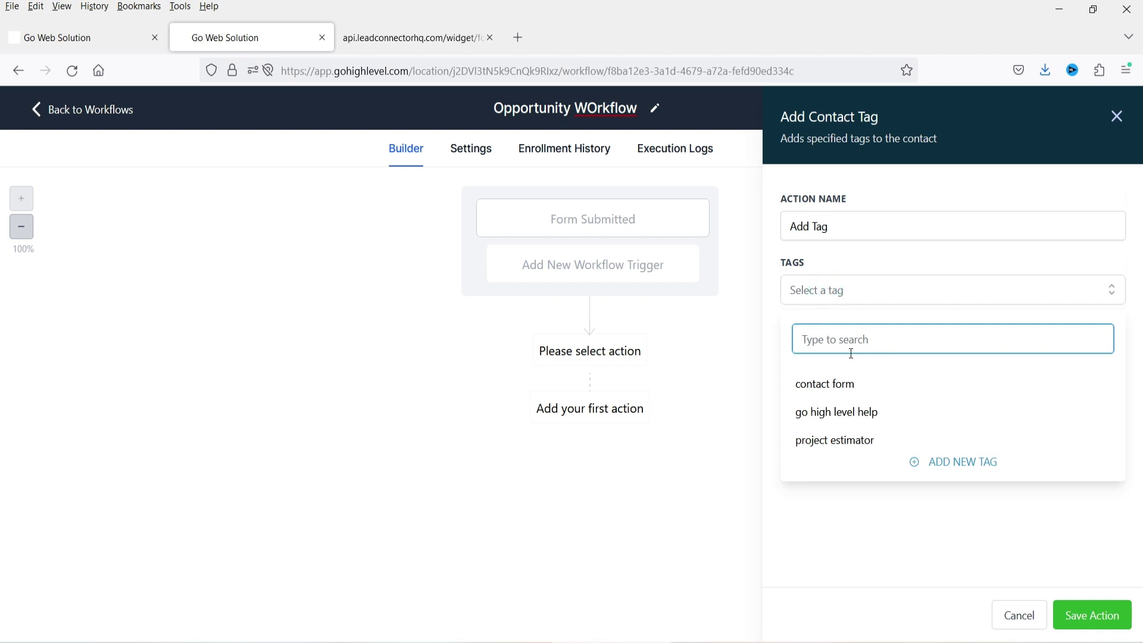
{"action": "type", "text": "opportunity"}
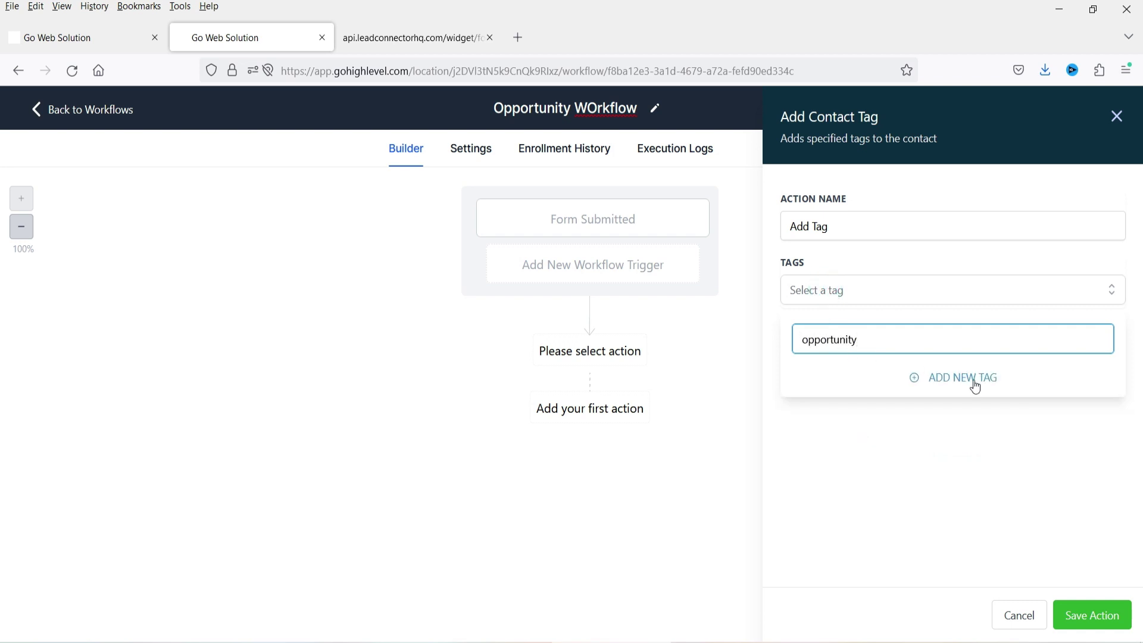
{"action": "left_click", "coordinate": [972, 381]}
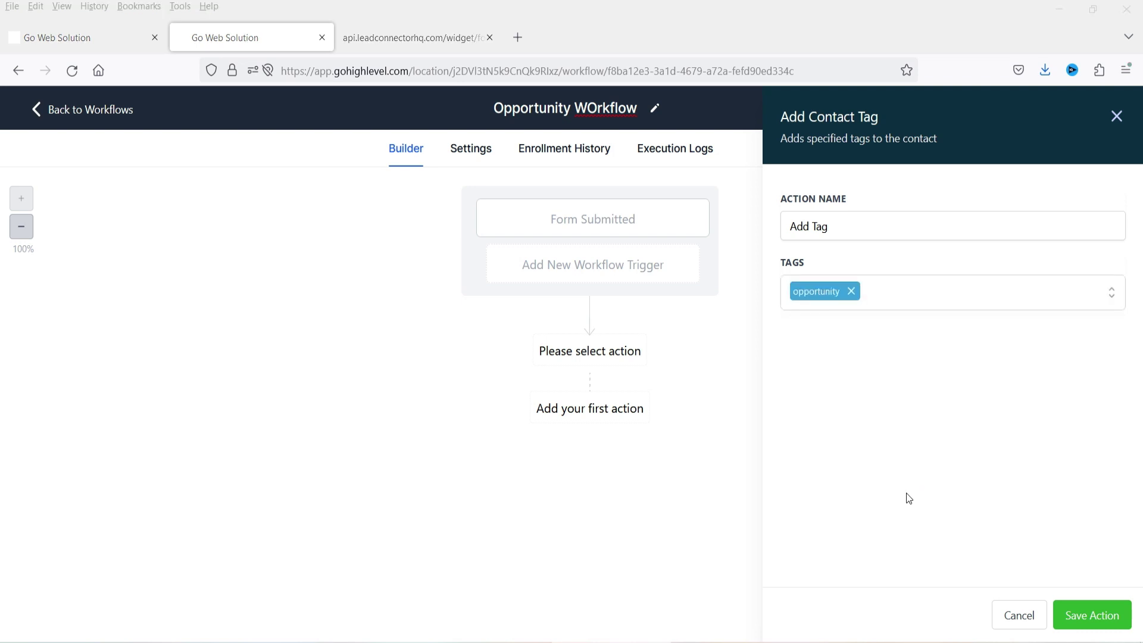
{"action": "left_click", "coordinate": [1114, 617]}
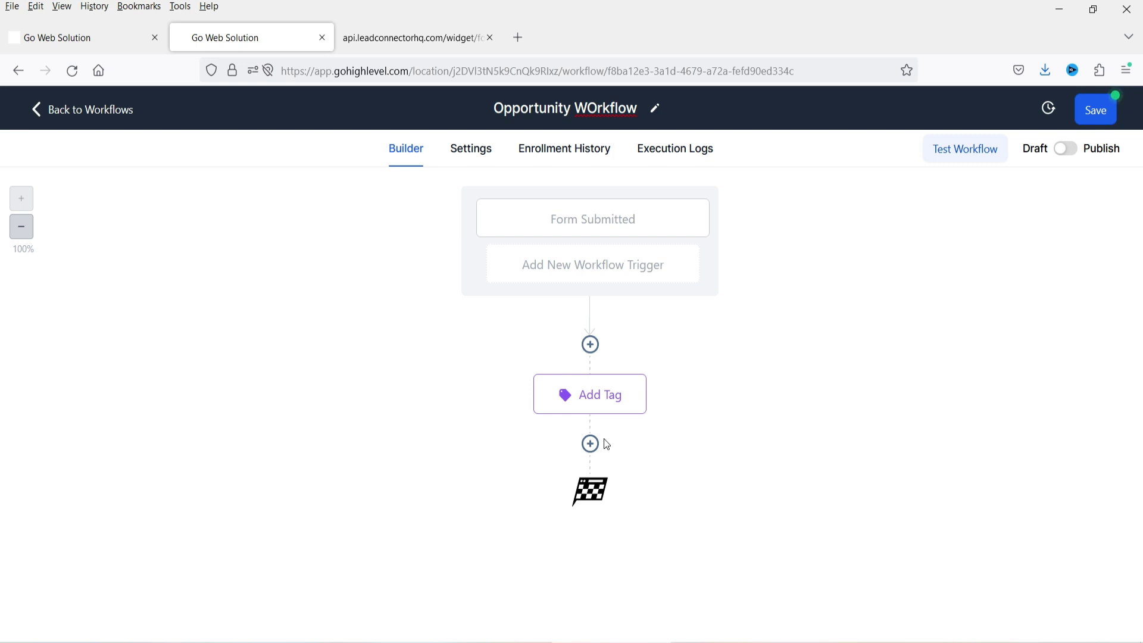
- Add a Create Or Update Opportunity action set to Sales Pipeline, stage New Lead
{"action": "left_click", "coordinate": [592, 444]}
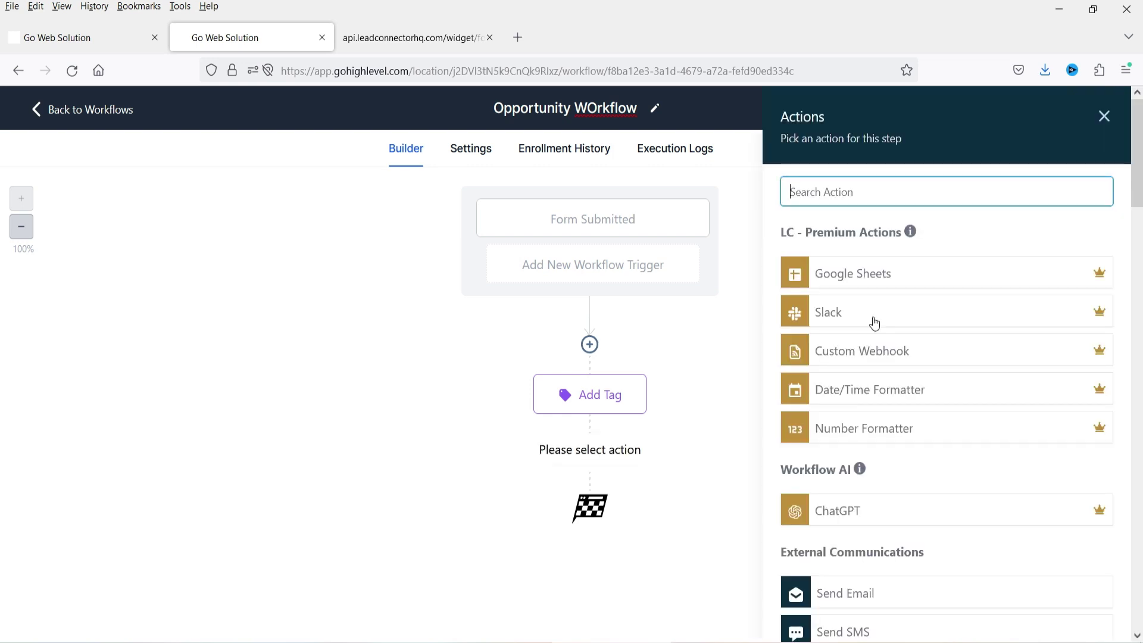
{"action": "scroll", "coordinate": [916, 334], "scroll_direction": "down", "scroll_amount": 10}
{"action": "scroll", "coordinate": [913, 345], "scroll_direction": "up", "scroll_amount": 10}
{"action": "type", "text": "opp"}
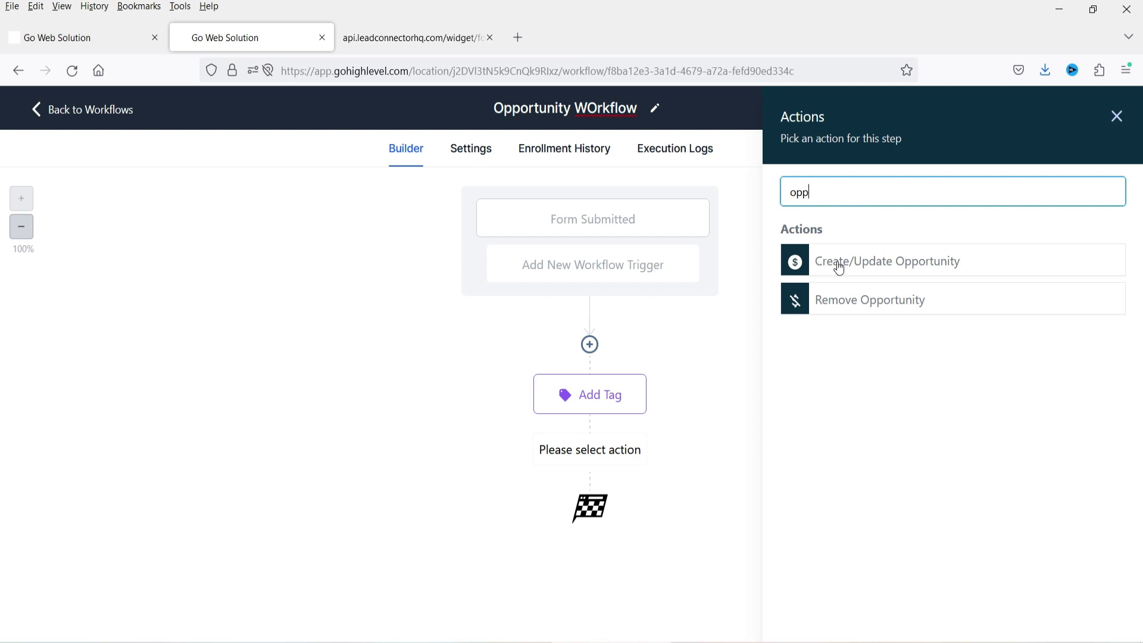
{"action": "left_click", "coordinate": [841, 267]}
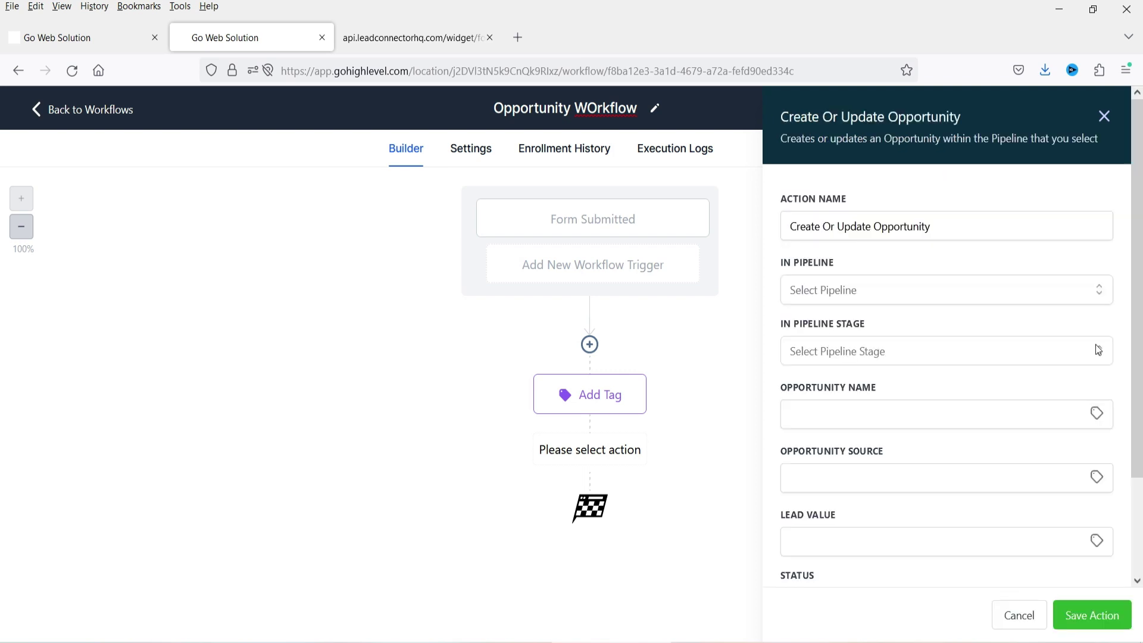
{"action": "left_click", "coordinate": [823, 290]}
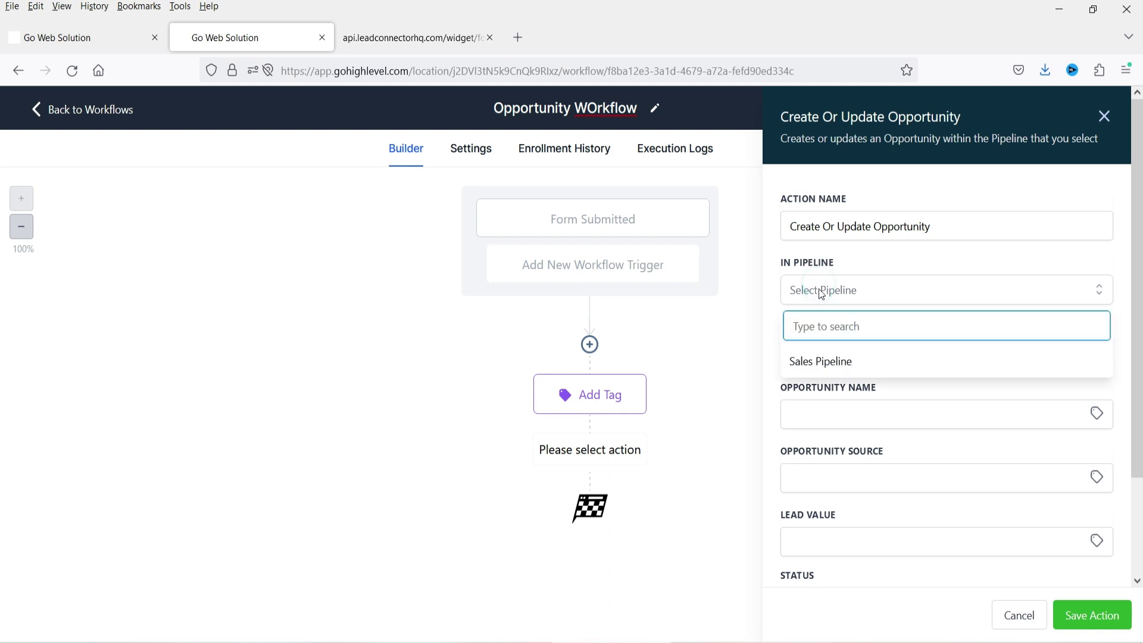
{"action": "left_click", "coordinate": [832, 363]}
{"action": "scroll", "coordinate": [831, 309], "scroll_direction": "down", "scroll_amount": 2}
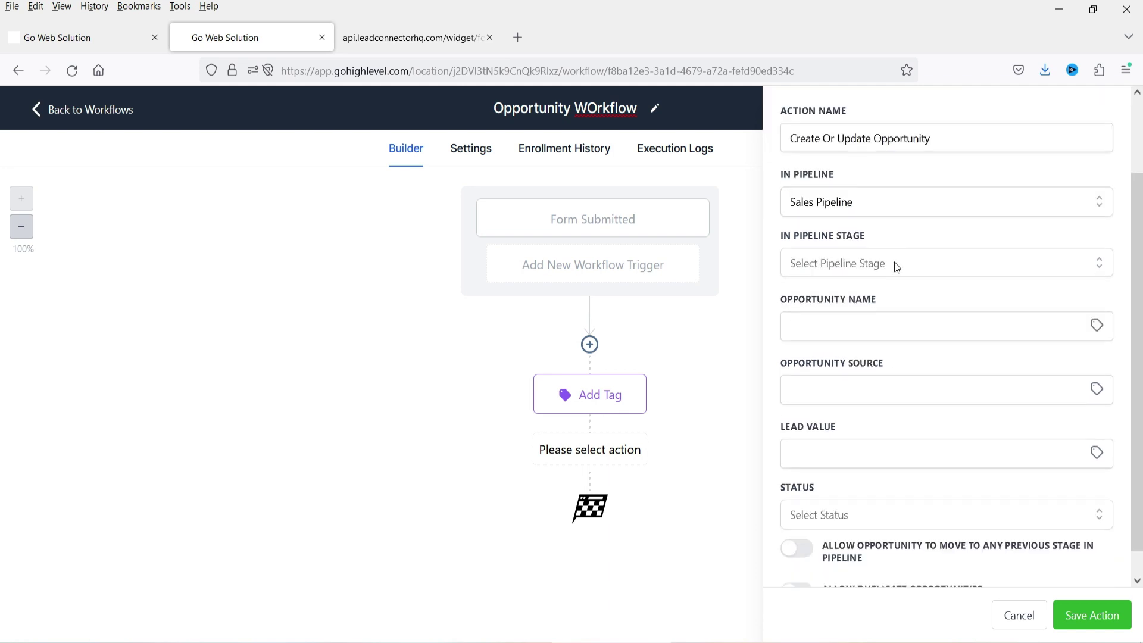
{"action": "left_click", "coordinate": [839, 255]}
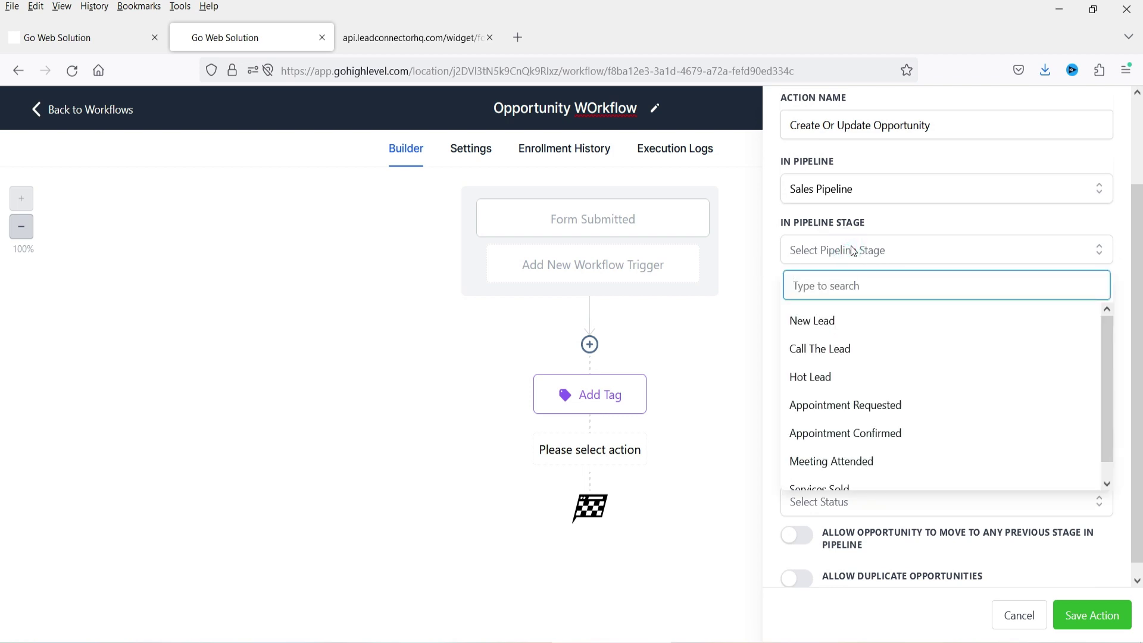
{"action": "left_click", "coordinate": [835, 327]}
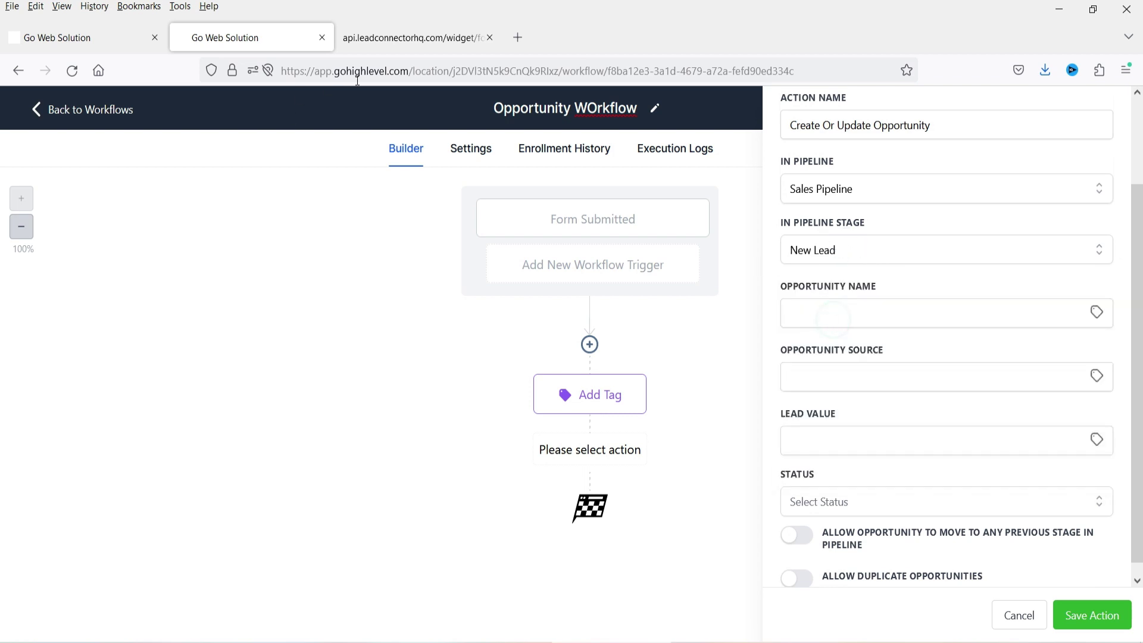
{"action": "left_click", "coordinate": [404, 35]}
{"action": "left_click", "coordinate": [224, 37]}
- Name the opportunity with the contact's full name custom value {{contact.name}}
{"action": "left_click", "coordinate": [826, 314]}
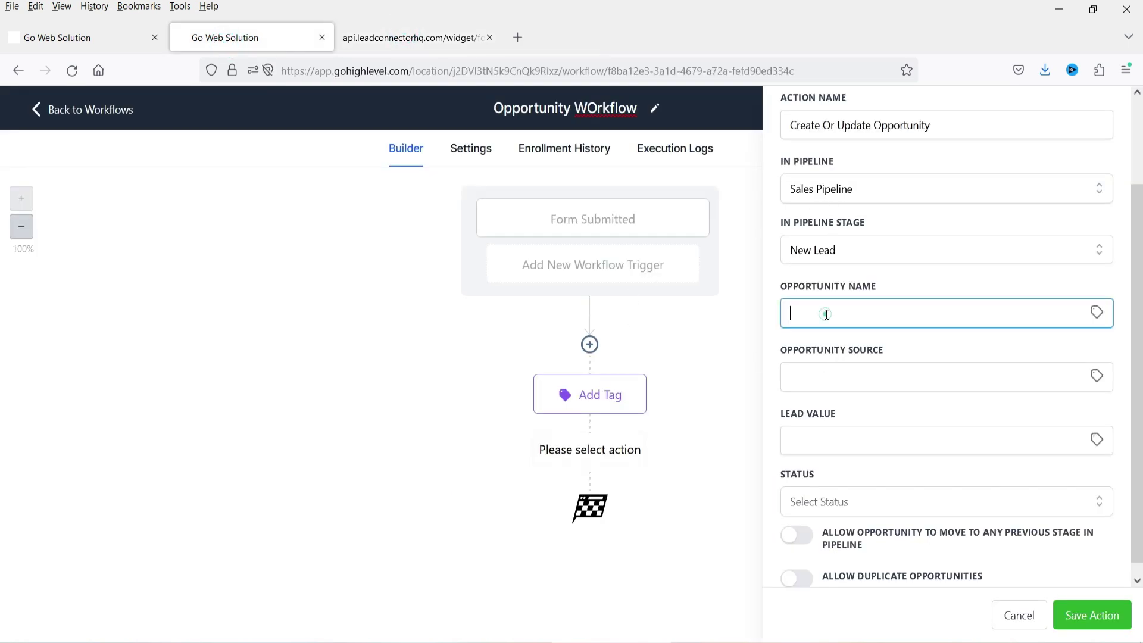
{"action": "left_click", "coordinate": [1098, 312]}
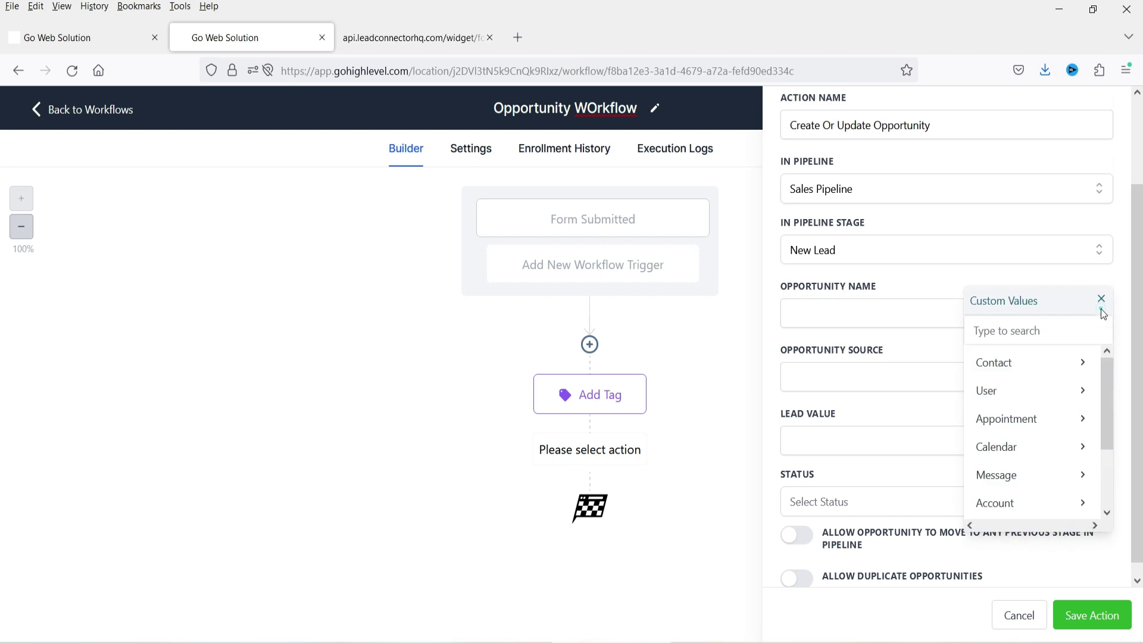
{"action": "left_click", "coordinate": [1002, 369]}
{"action": "left_click", "coordinate": [1041, 358]}
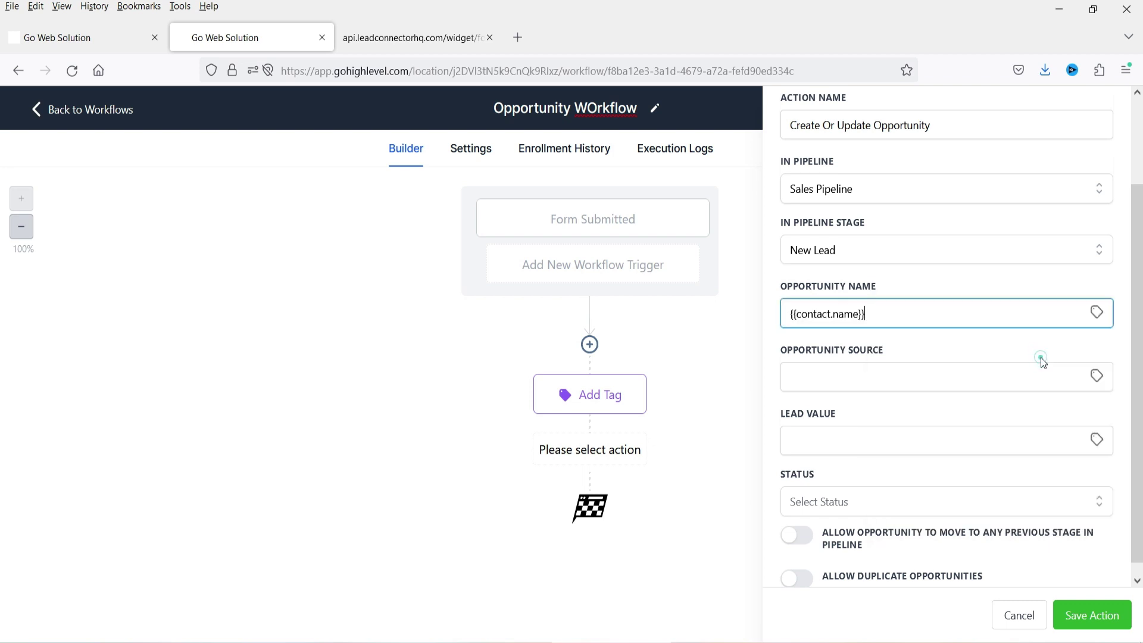
{"action": "left_click", "coordinate": [1099, 312]}
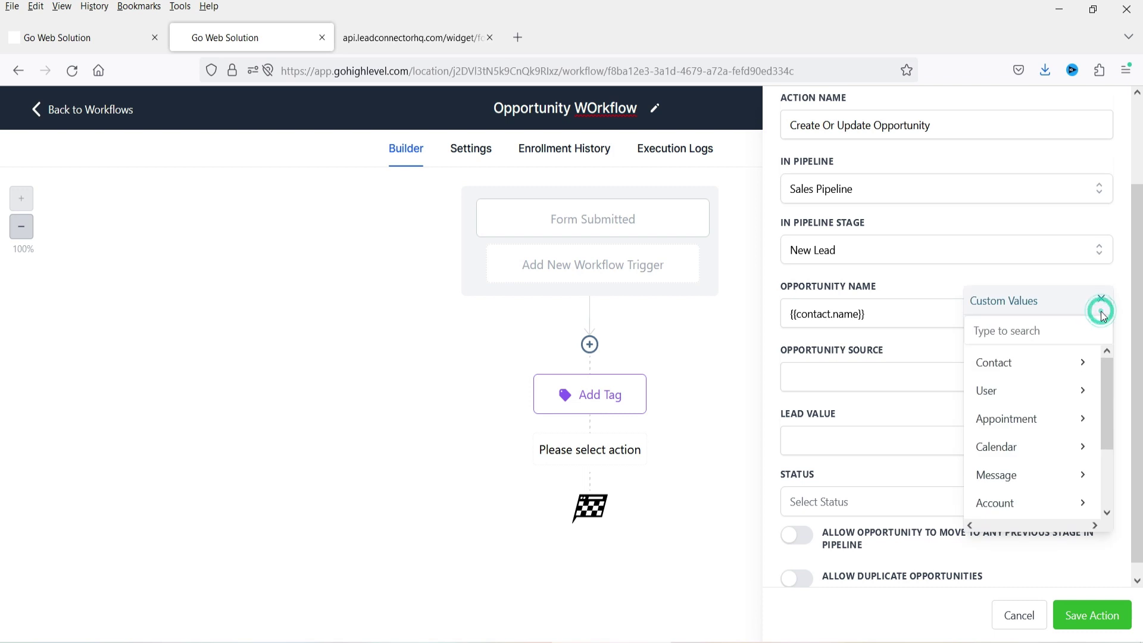
{"action": "left_click", "coordinate": [1008, 363]}
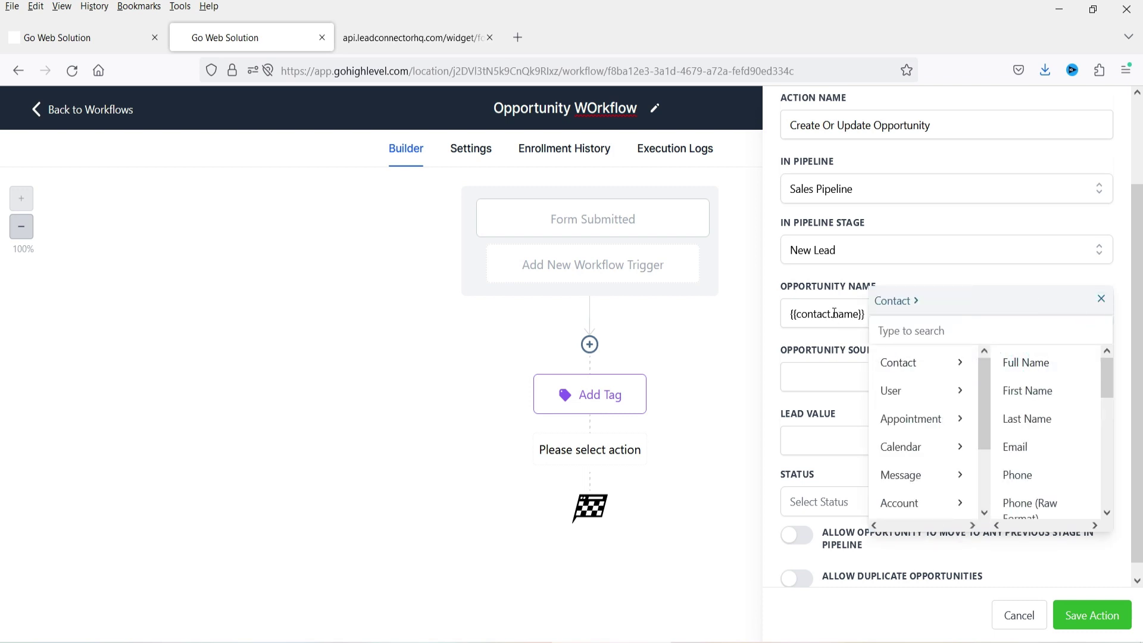
{"action": "left_click", "coordinate": [1102, 299]}
- Set source to Sample Form, status open, and allow moving back to previous stages
{"action": "left_click", "coordinate": [844, 365]}
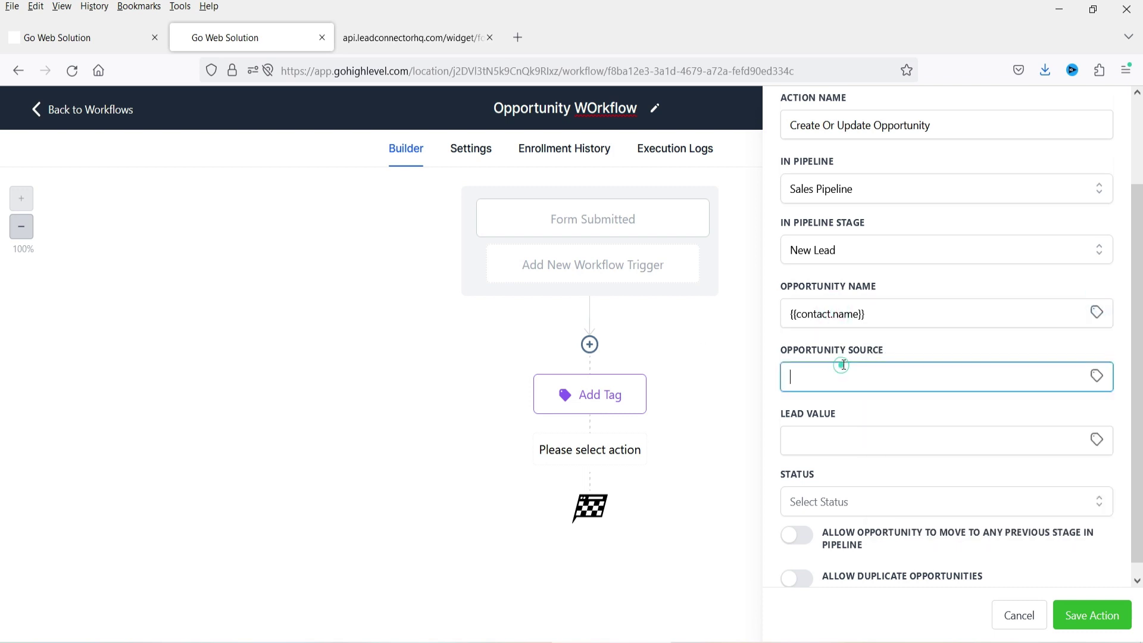
{"action": "type", "text": "Contac"}
{"action": "key", "text": "BackSpace"}
{"action": "key", "text": "BackSpace"}
{"action": "key", "text": "BackSpace"}
{"action": "key", "text": "BackSpace"}
{"action": "key", "text": "BackSpace"}
{"action": "key", "text": "BackSpace"}
{"action": "type", "text": "Sam"}
{"action": "scroll", "coordinate": [821, 423], "scroll_direction": "down", "scroll_amount": 1}
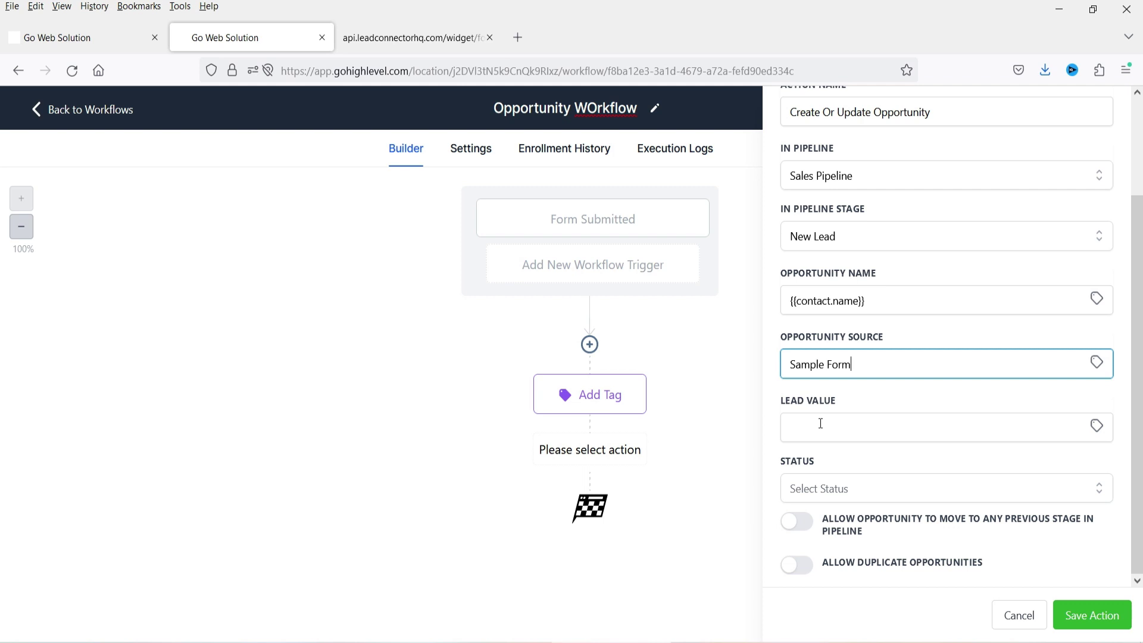
{"action": "left_click", "coordinate": [840, 489]}
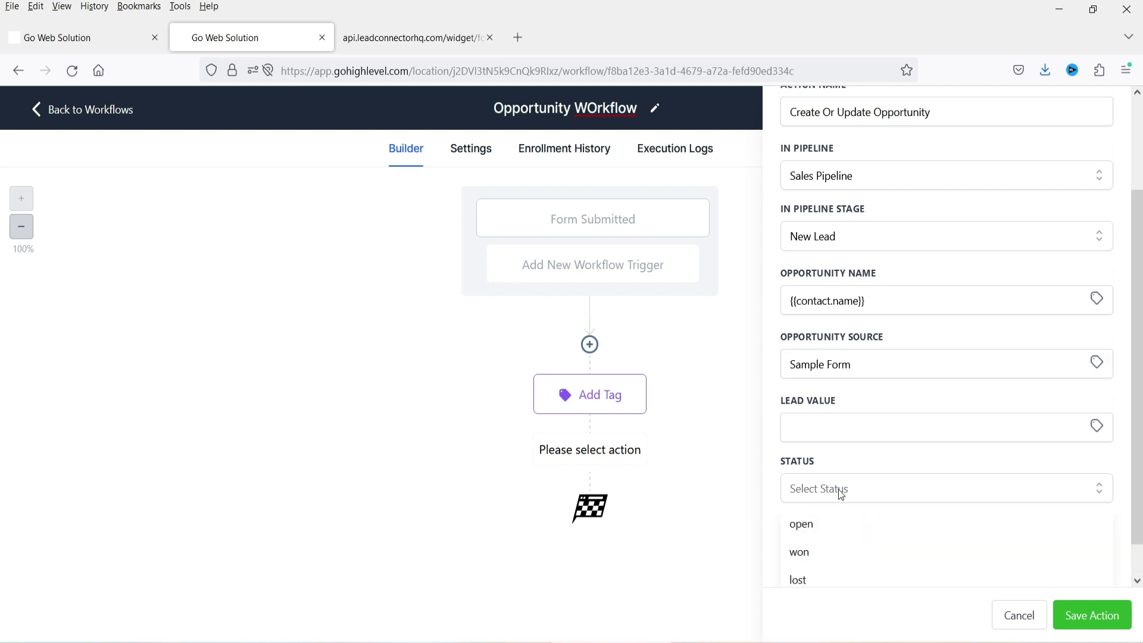
{"action": "left_click", "coordinate": [824, 524]}
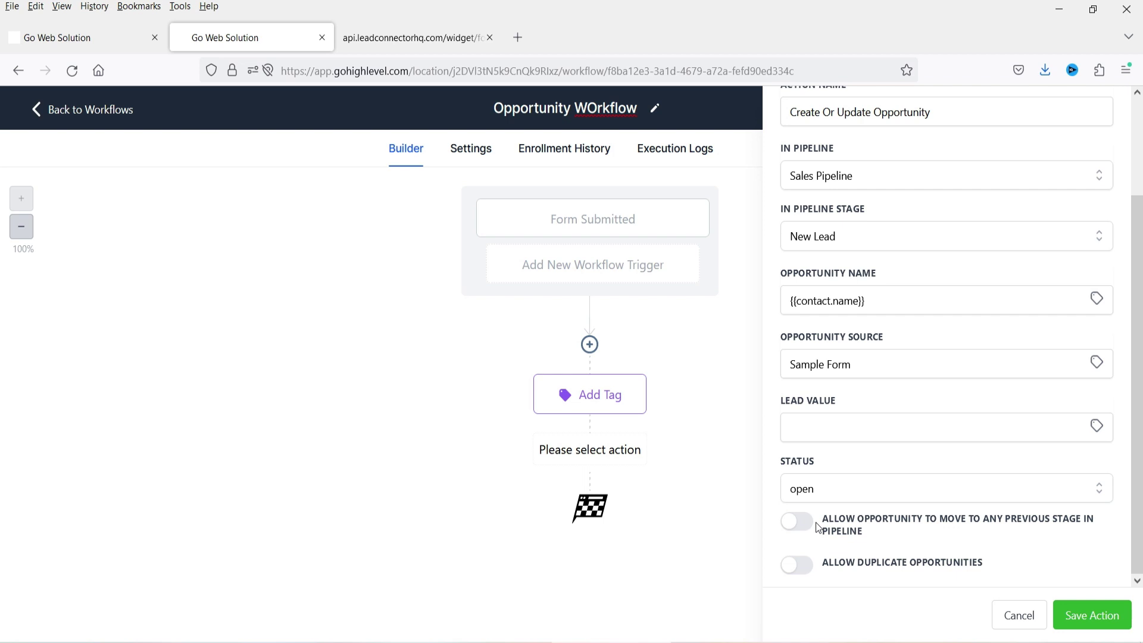
{"action": "left_click", "coordinate": [797, 522]}
{"action": "left_click", "coordinate": [70, 34]}
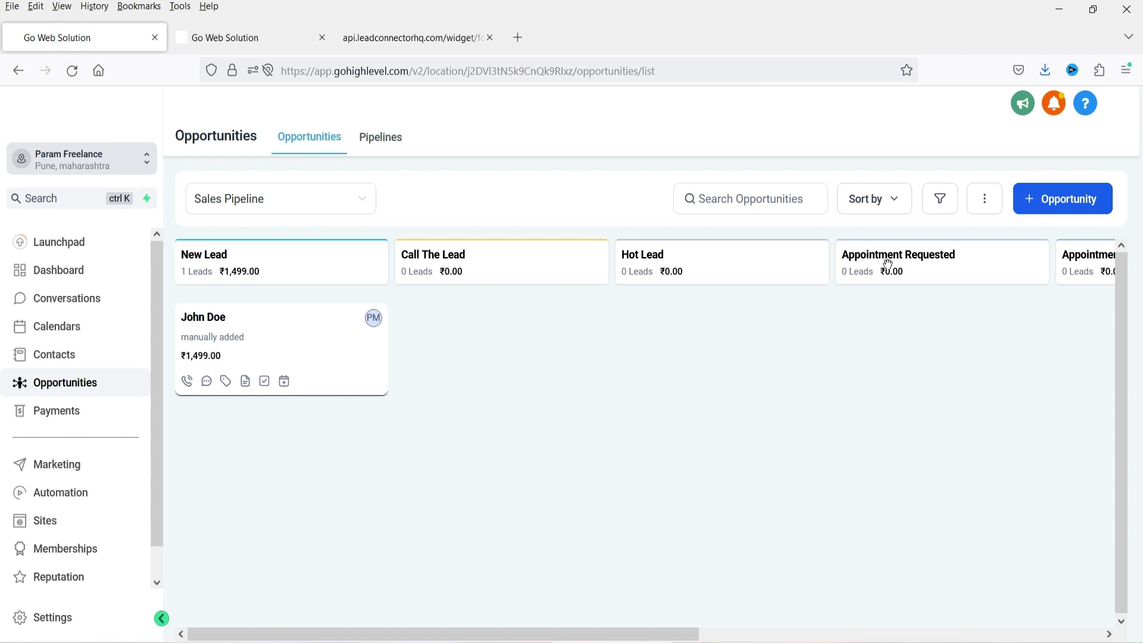
- Drag the contact's opportunity card through Appointment Confirmed and Appointment Requested, then return to the workflow
{"action": "scroll", "coordinate": [524, 628], "scroll_direction": "right", "scroll_amount": 5}
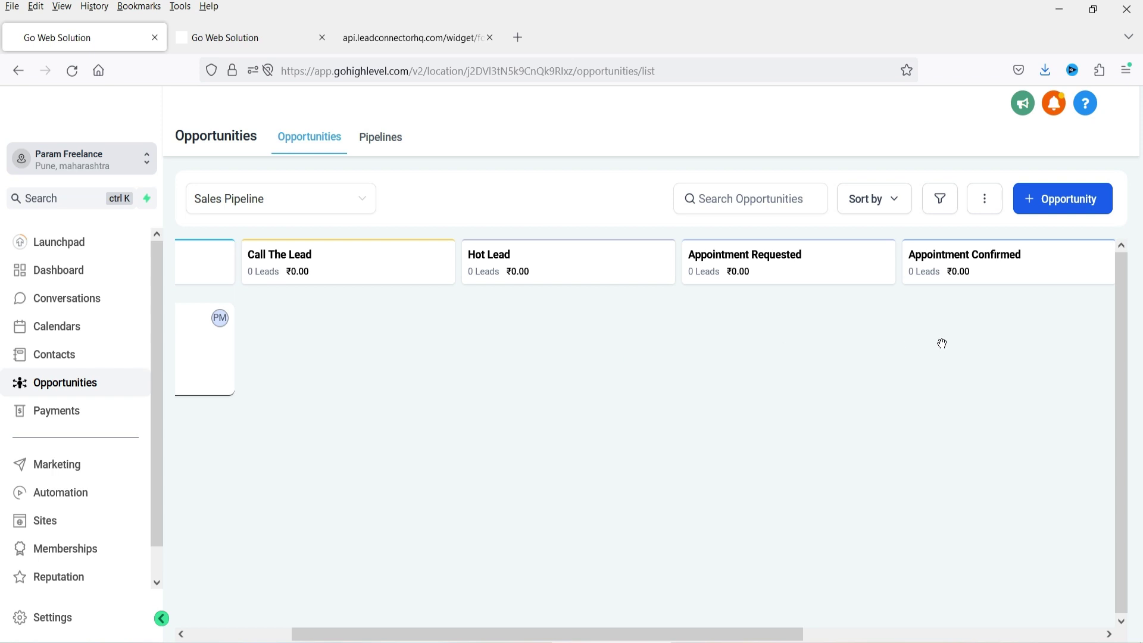
{"action": "left_click_drag", "start_coordinate": [214, 324], "coordinate": [1076, 305]}
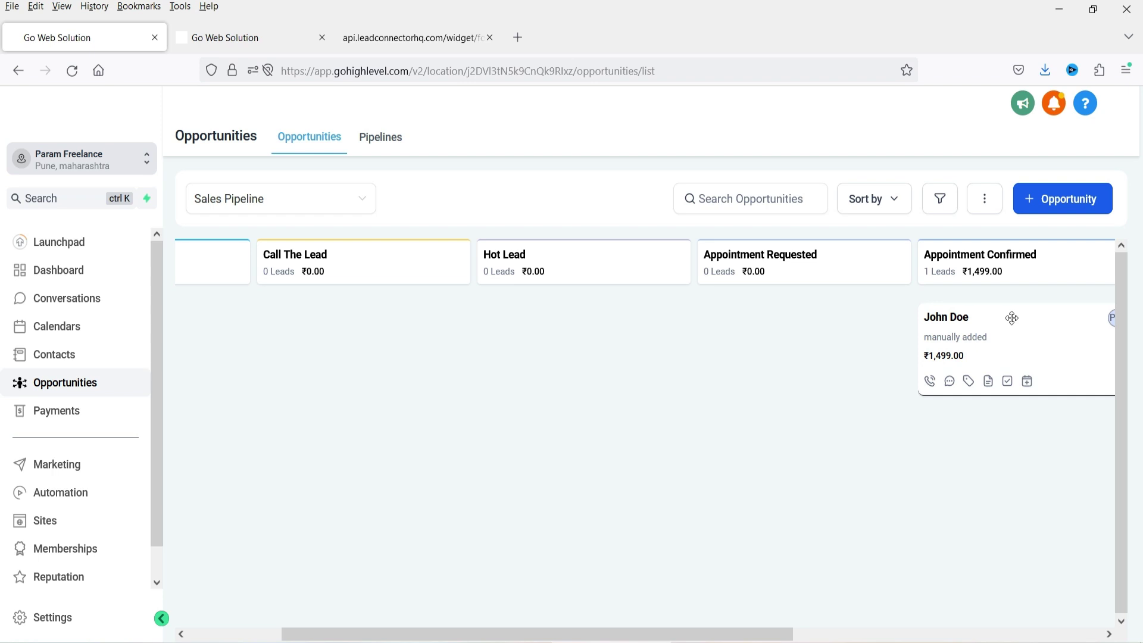
{"action": "left_click_drag", "start_coordinate": [991, 331], "coordinate": [320, 362]}
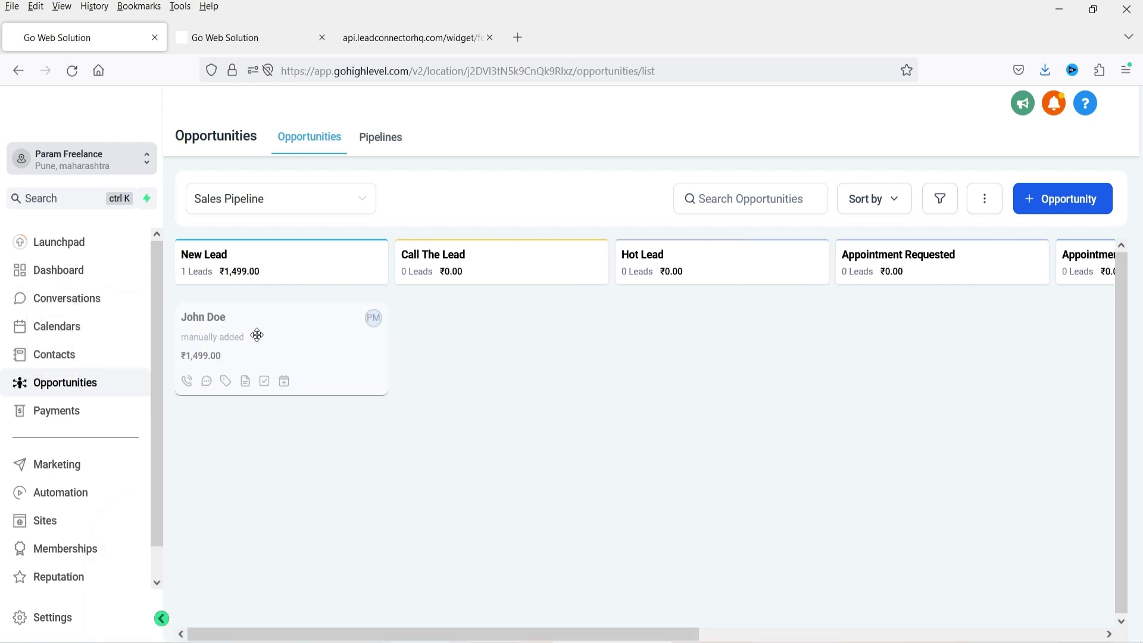
{"action": "left_click", "coordinate": [249, 42]}
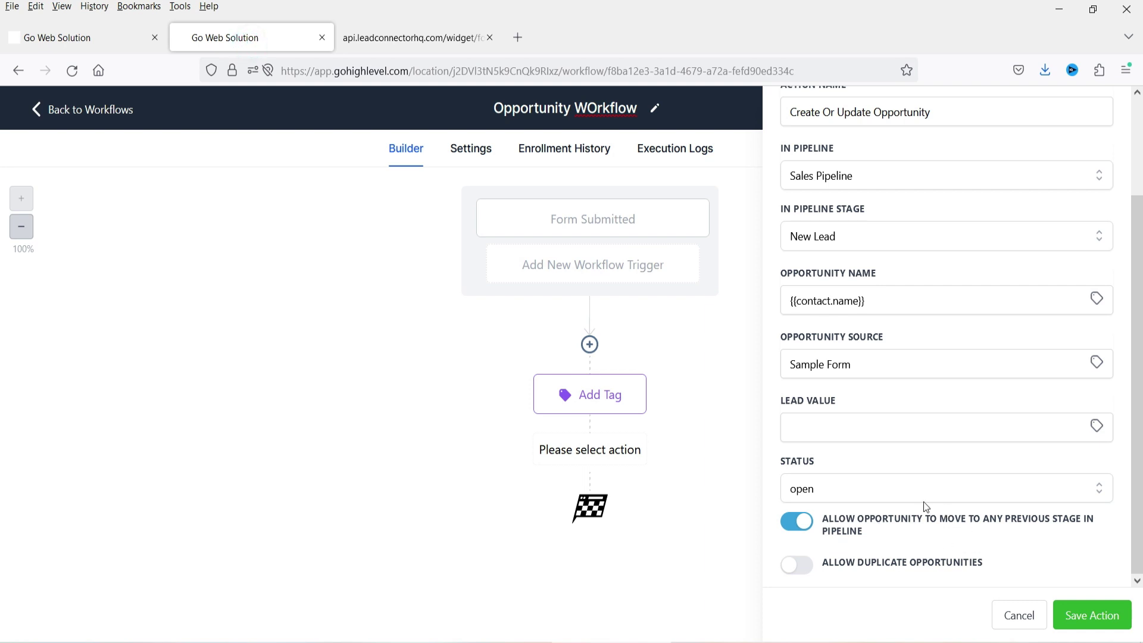
- Dismiss the duplicate-opportunities warning and save the Create Or Update Opportunity action
{"action": "left_click", "coordinate": [798, 565]}
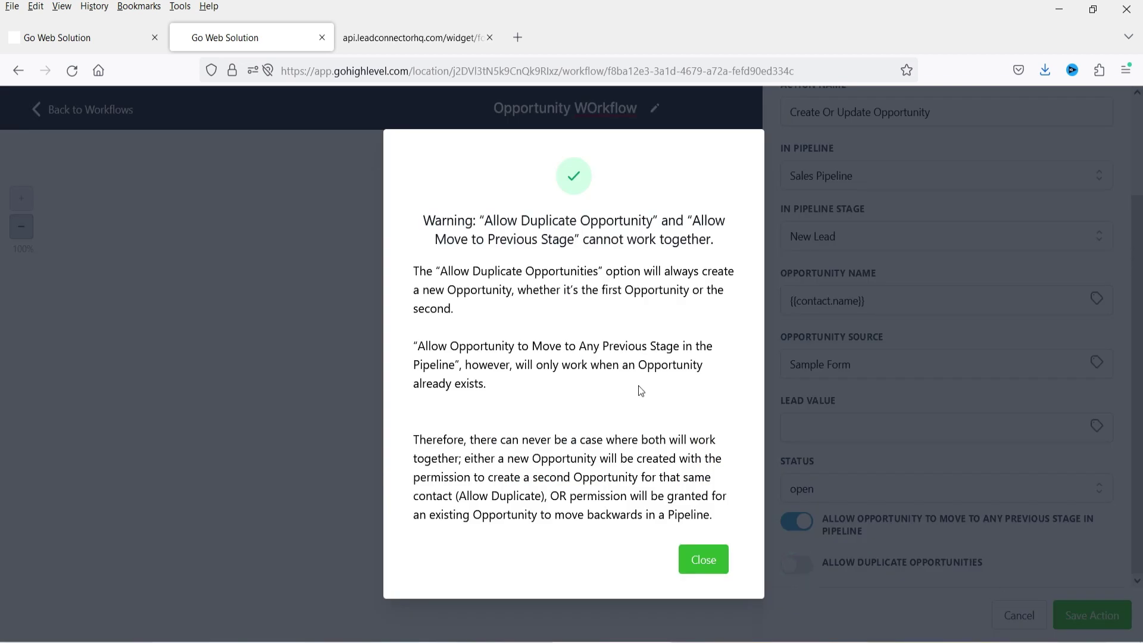
{"action": "left_click", "coordinate": [695, 561]}
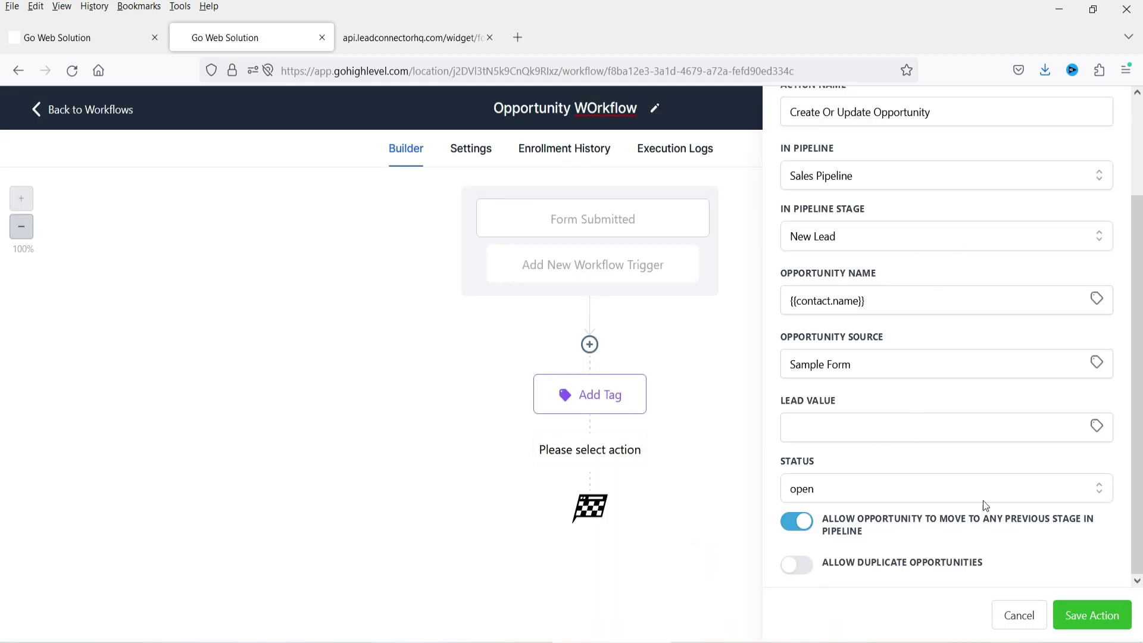
{"action": "left_click", "coordinate": [1089, 622]}
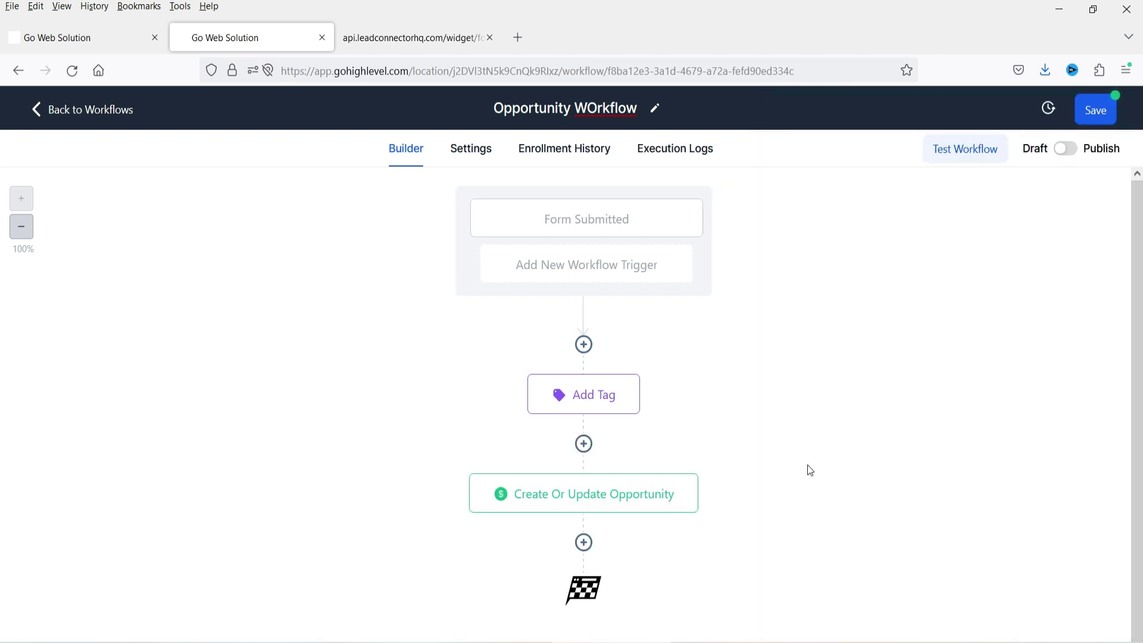
- Publish and save the Opportunity WOrkflow, then reload the live test form
{"action": "left_click", "coordinate": [387, 40]}
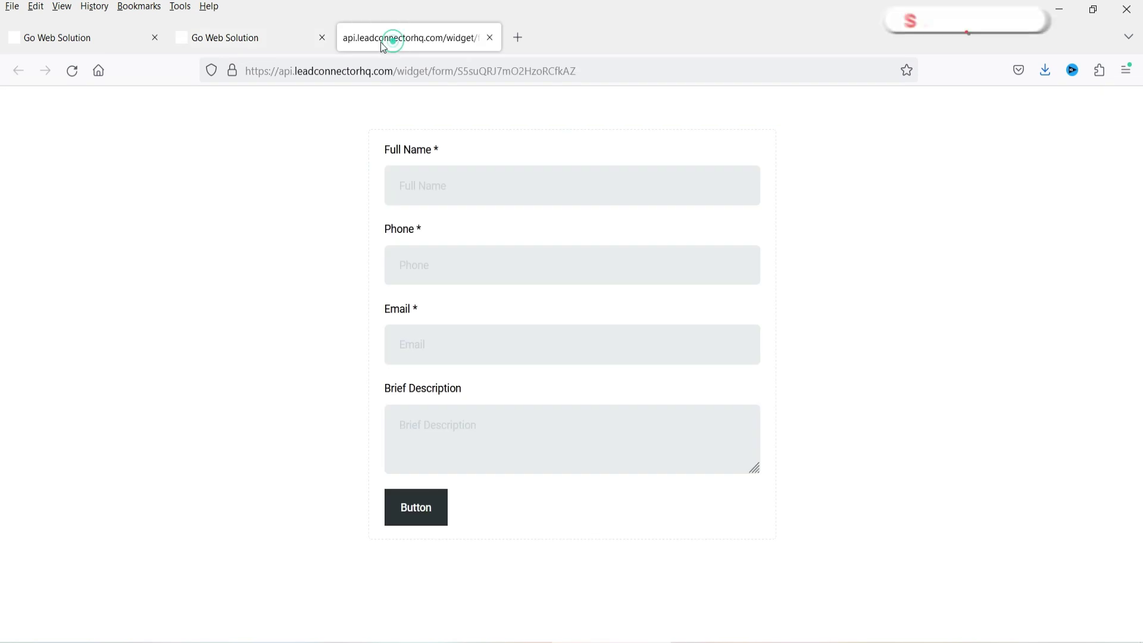
{"action": "left_click", "coordinate": [473, 187]}
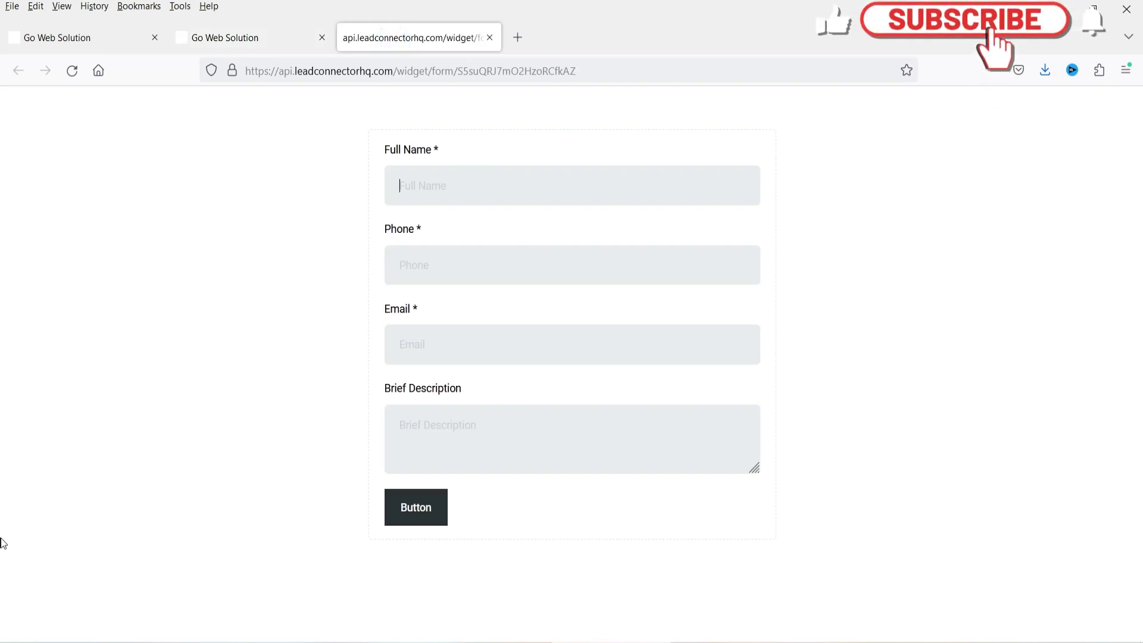
{"action": "key", "text": "ctrl+Page_Up"}
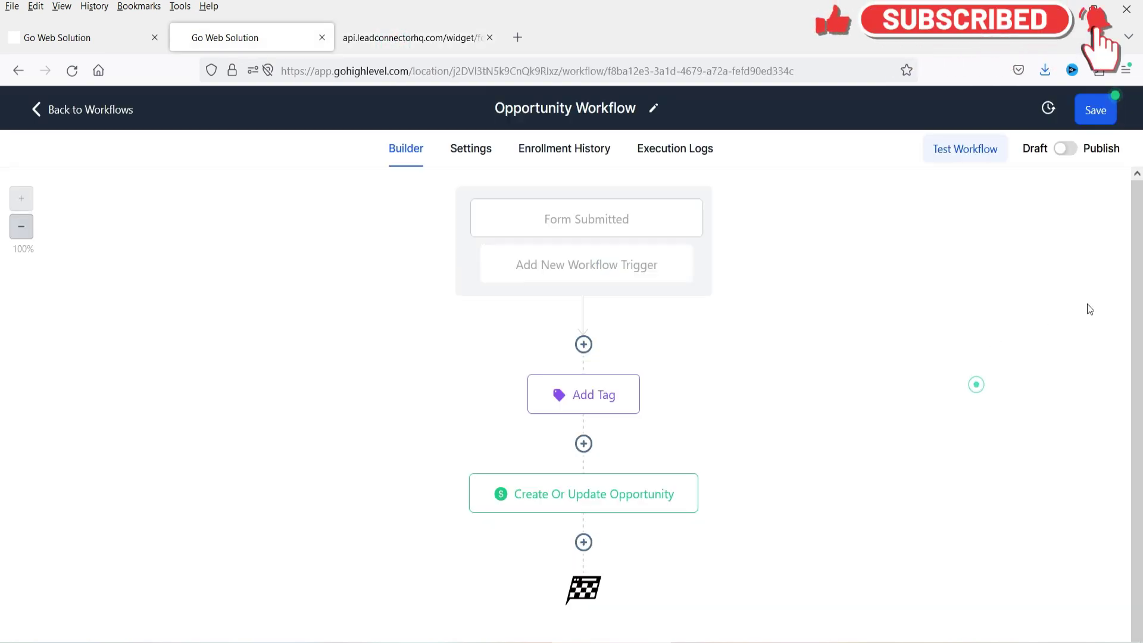
{"action": "left_click", "coordinate": [1066, 149]}
{"action": "left_click", "coordinate": [1096, 116]}
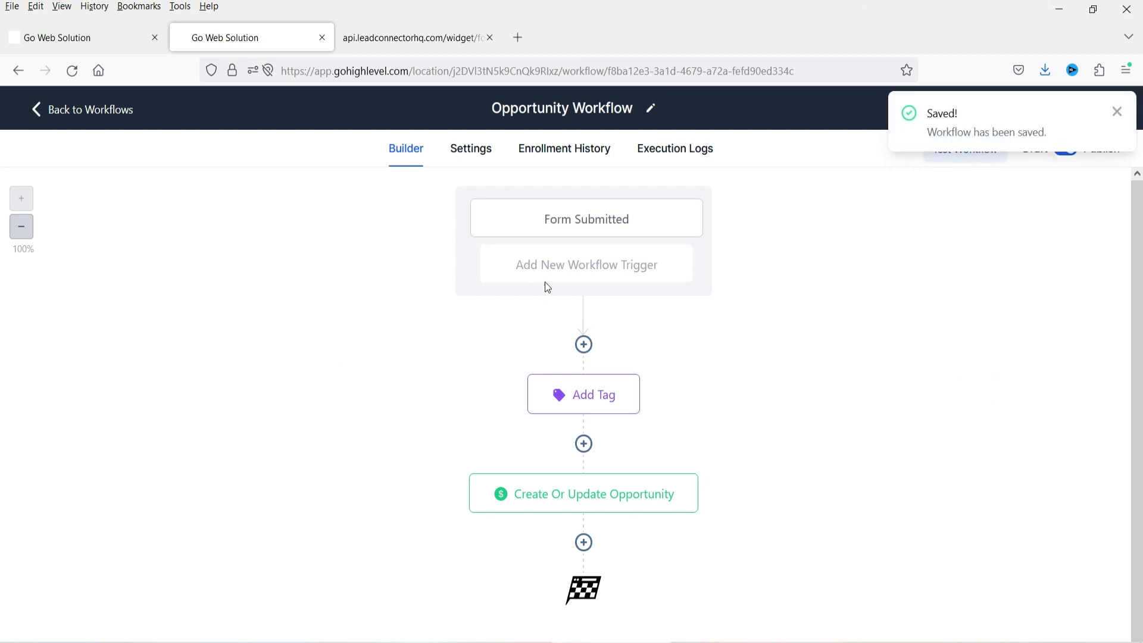
{"action": "left_click", "coordinate": [403, 42]}
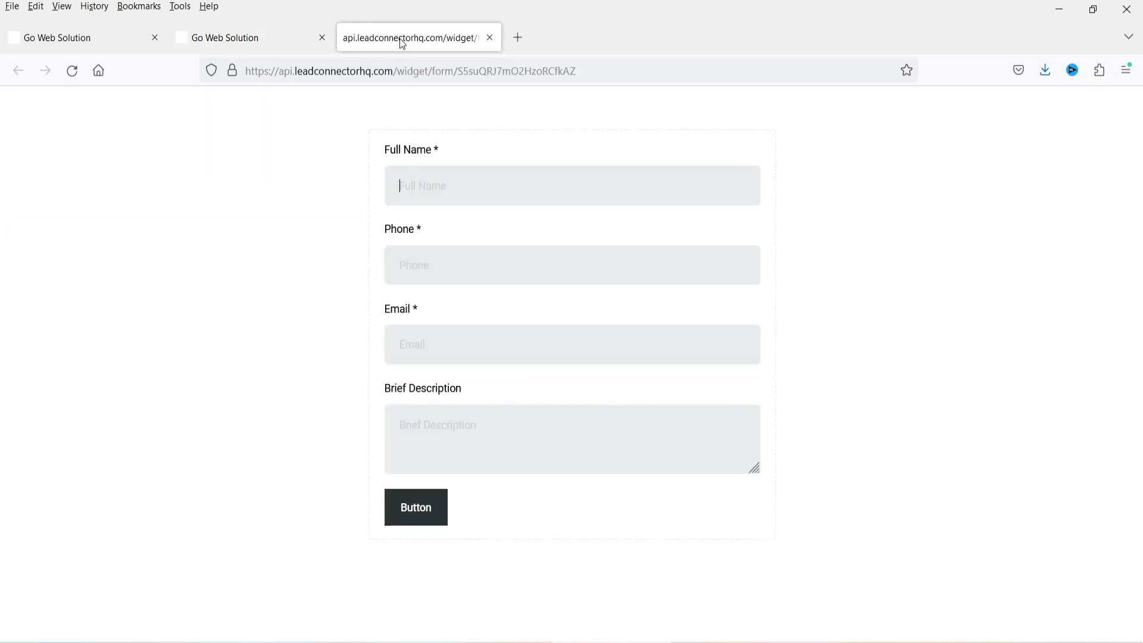
{"action": "left_click", "coordinate": [73, 72]}
- Fill the test form with a contact's full name, phone number and e-mail address
{"action": "type", "text": "Prasha"}
{"action": "left_click", "coordinate": [514, 220]}
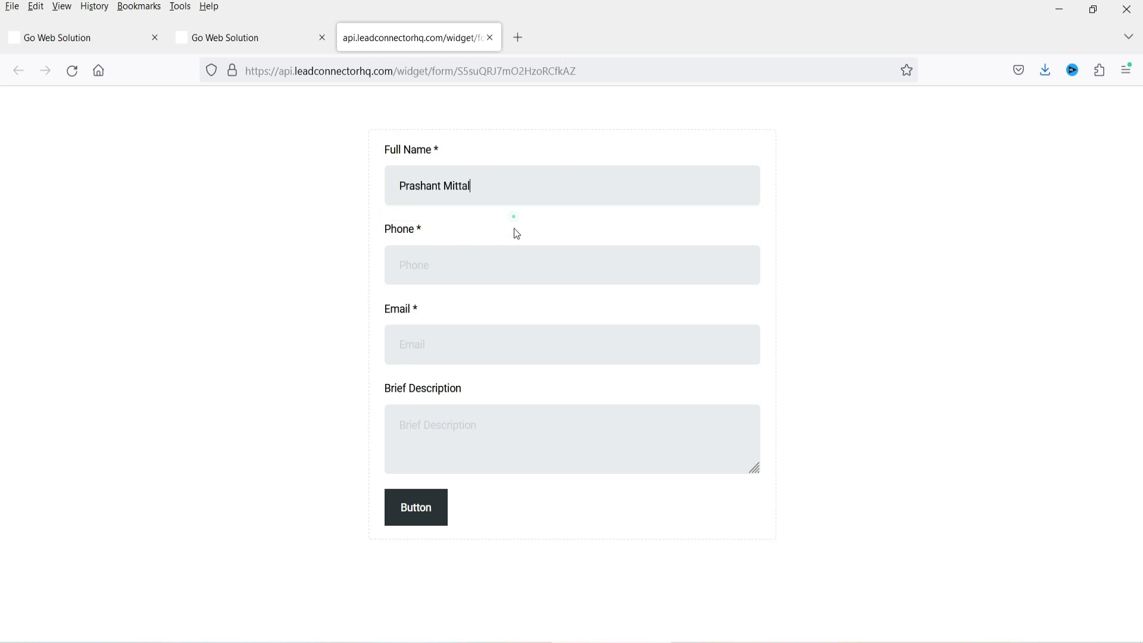
{"action": "left_click", "coordinate": [502, 269]}
{"action": "left_click", "coordinate": [431, 337]}
{"action": "type", "text": "free"}
{"action": "left_click", "coordinate": [462, 371]}
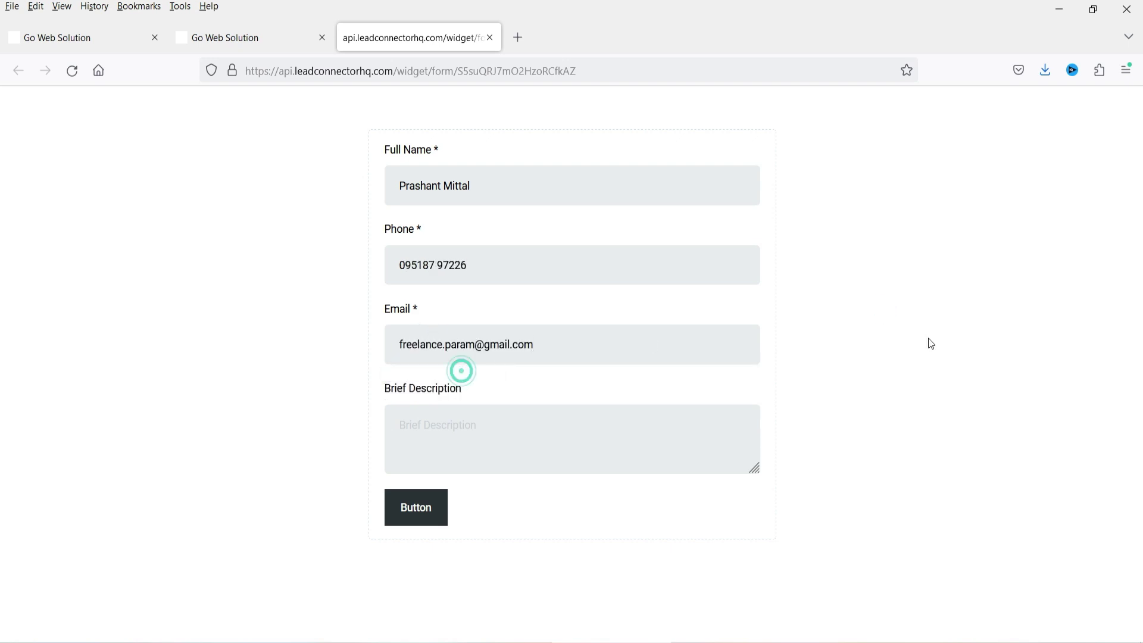
- Enter the description 'Testing the form' and submit the form
{"action": "left_click", "coordinate": [490, 426]}
{"action": "type", "text": "Testing"}
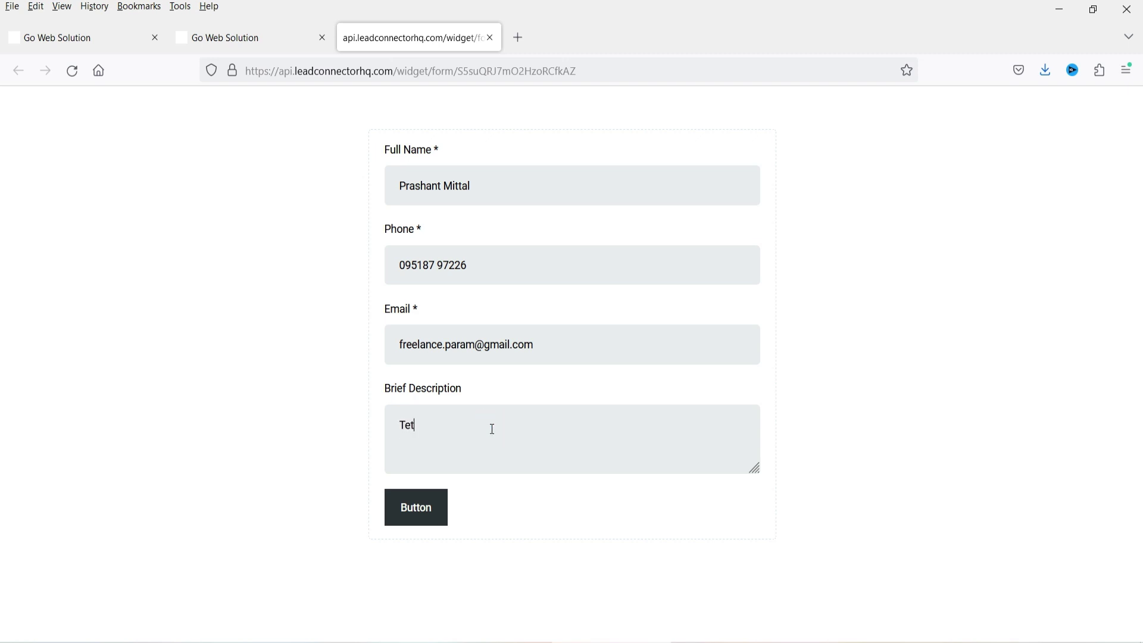
{"action": "key", "text": "BackSpace"}
{"action": "key", "text": "BackSpace"}
{"action": "key", "text": "BackSpace"}
{"action": "key", "text": "BackSpace"}
{"action": "key", "text": "BackSpace"}
{"action": "type", "text": "sting the form"}
{"action": "left_click", "coordinate": [431, 529]}
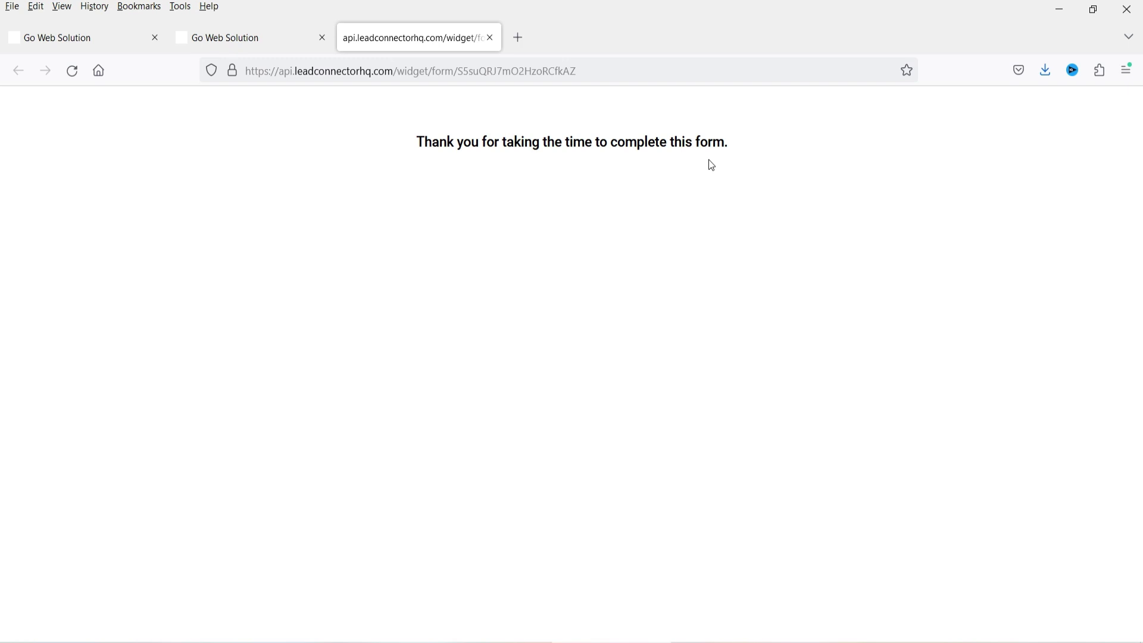
- Open the Opportunities board and the new Sample Form lead's contact details
{"action": "left_click", "coordinate": [108, 41]}
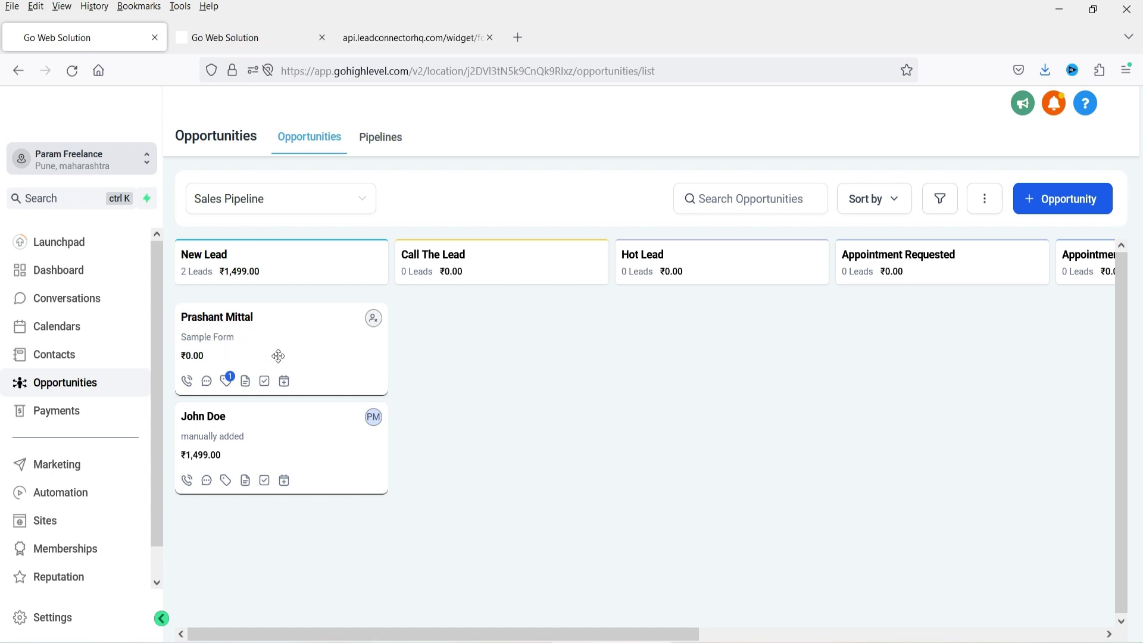
{"action": "left_click", "coordinate": [224, 321]}
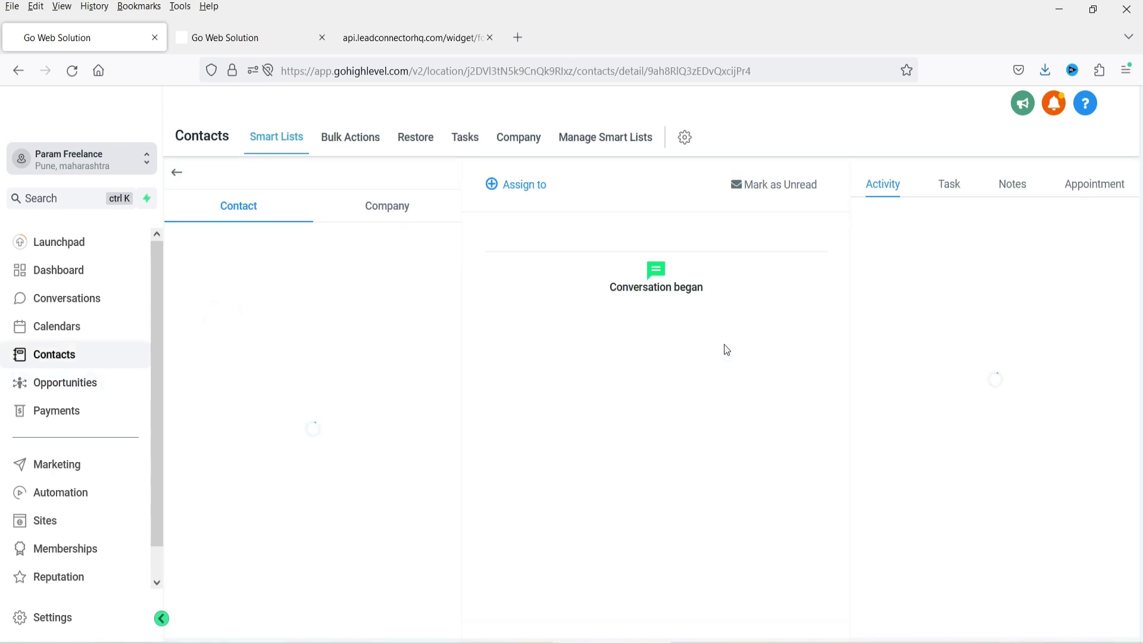
{"action": "scroll", "coordinate": [334, 357], "scroll_direction": "down", "scroll_amount": 10}
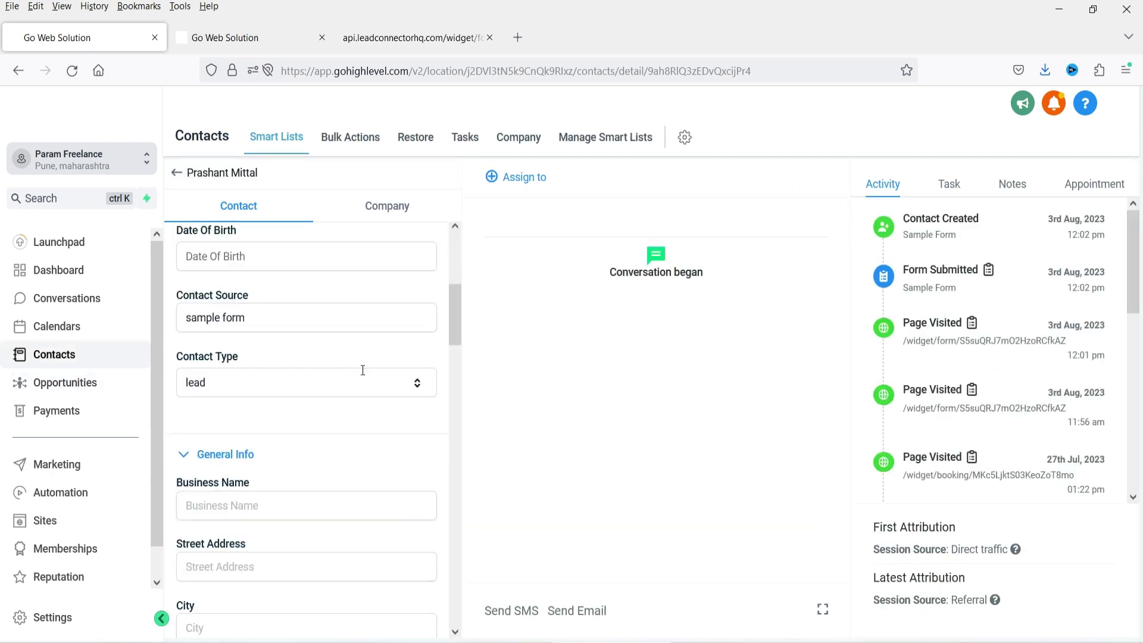
- Check the lead's submitted description text, then return to the Sales Pipeline board
{"action": "scroll", "coordinate": [273, 352], "scroll_direction": "down", "scroll_amount": 5}
{"action": "scroll", "coordinate": [273, 355], "scroll_direction": "up", "scroll_amount": 5}
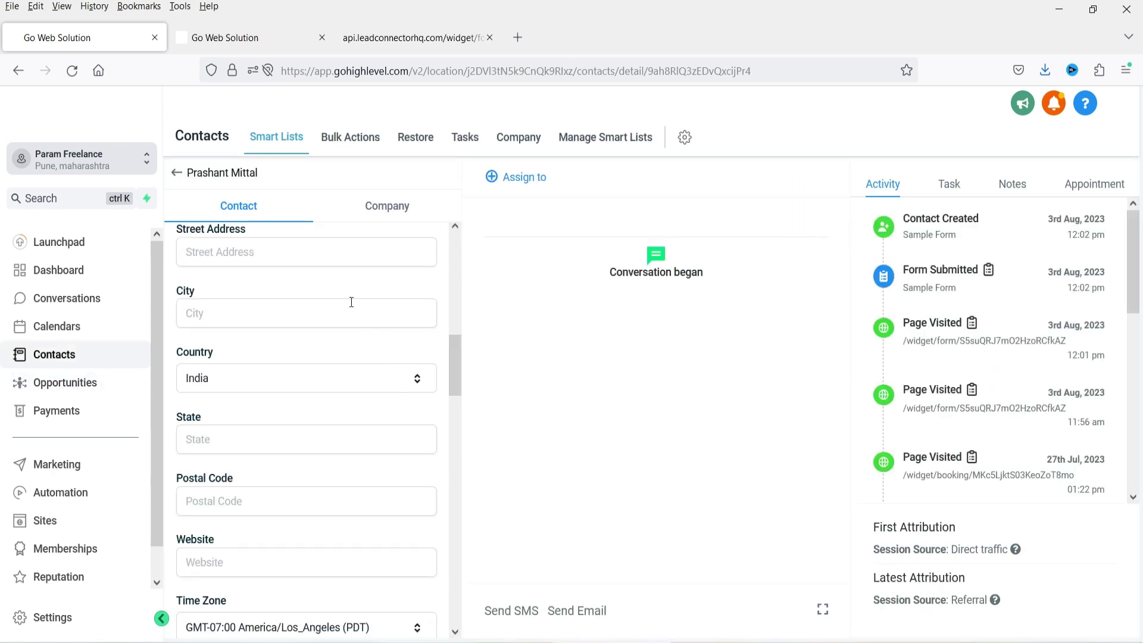
{"action": "scroll", "coordinate": [361, 343], "scroll_direction": "down", "scroll_amount": 8}
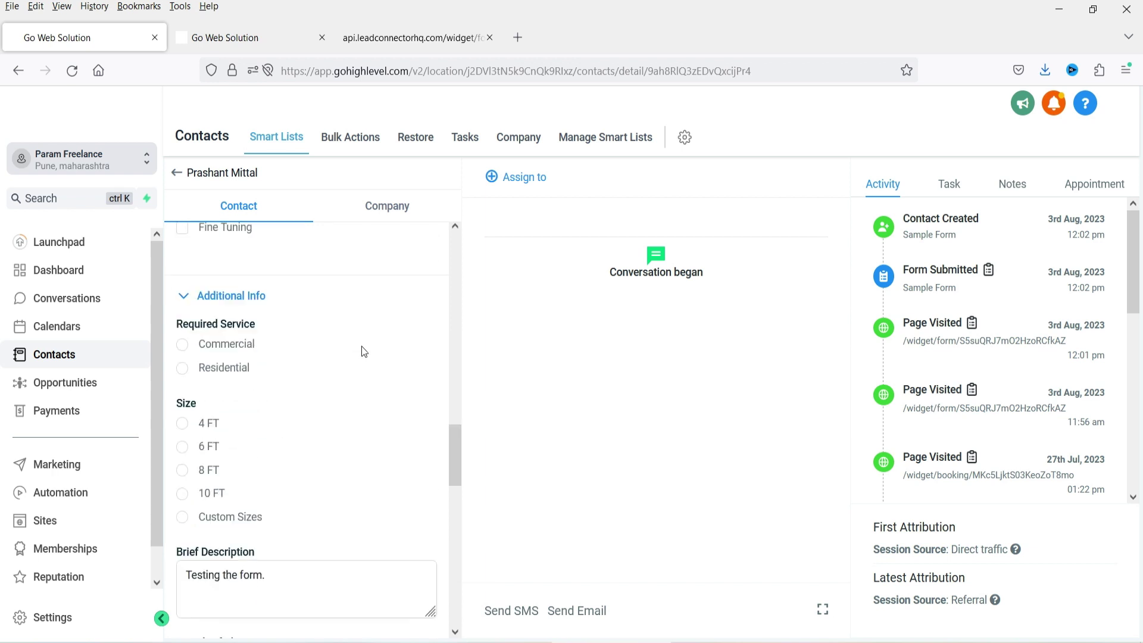
{"action": "triple_click", "coordinate": [276, 417]}
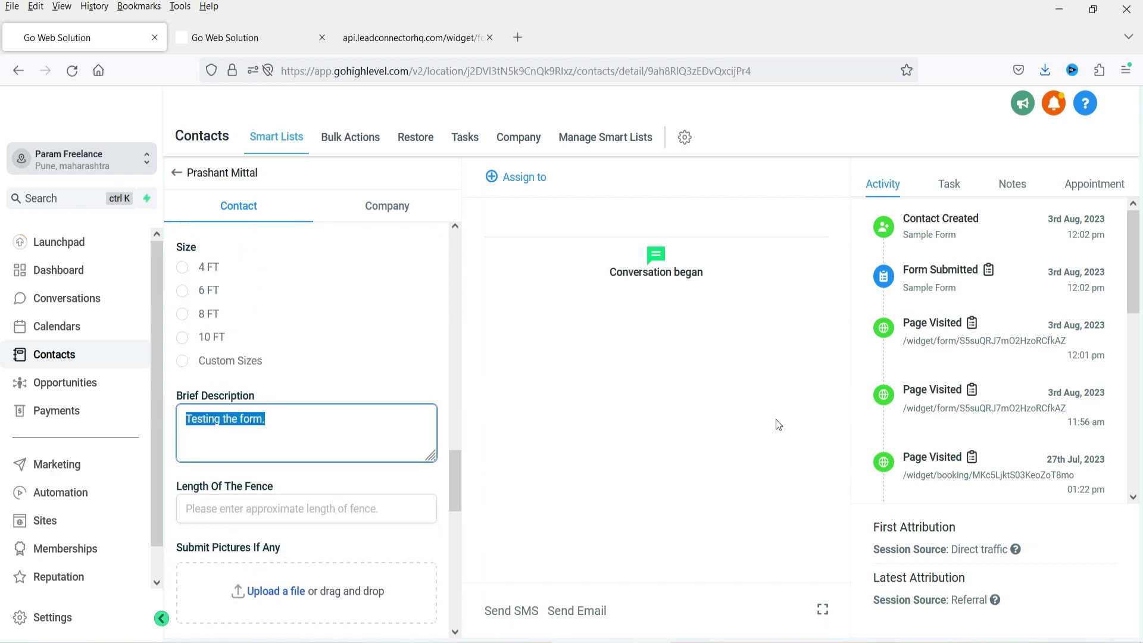
{"action": "left_click", "coordinate": [37, 385]}
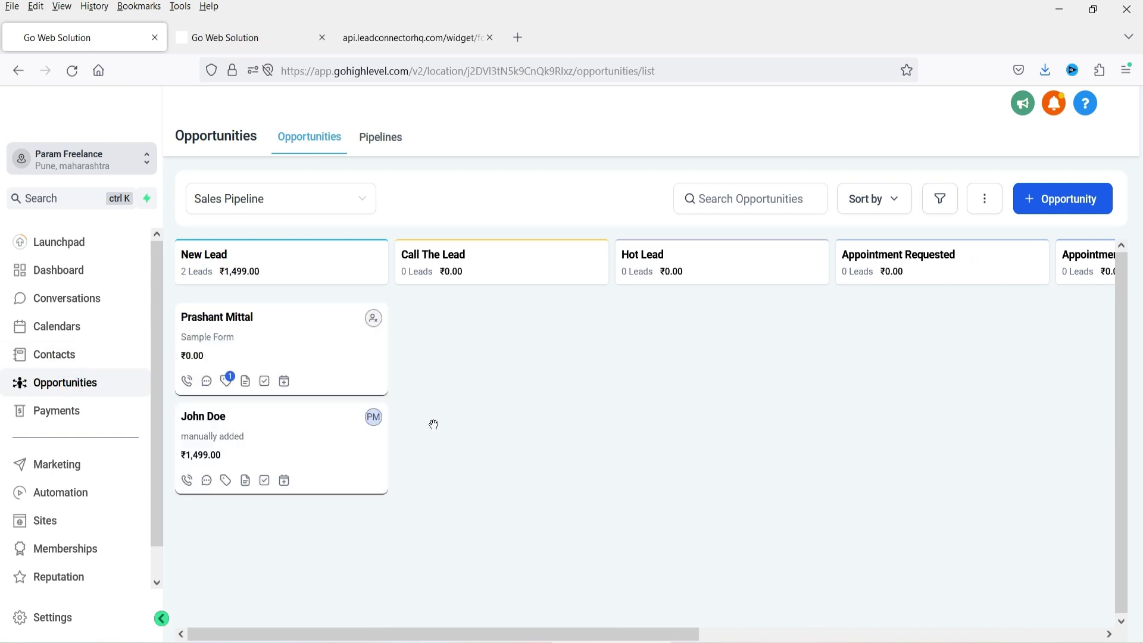
{"action": "left_click", "coordinate": [226, 347]}
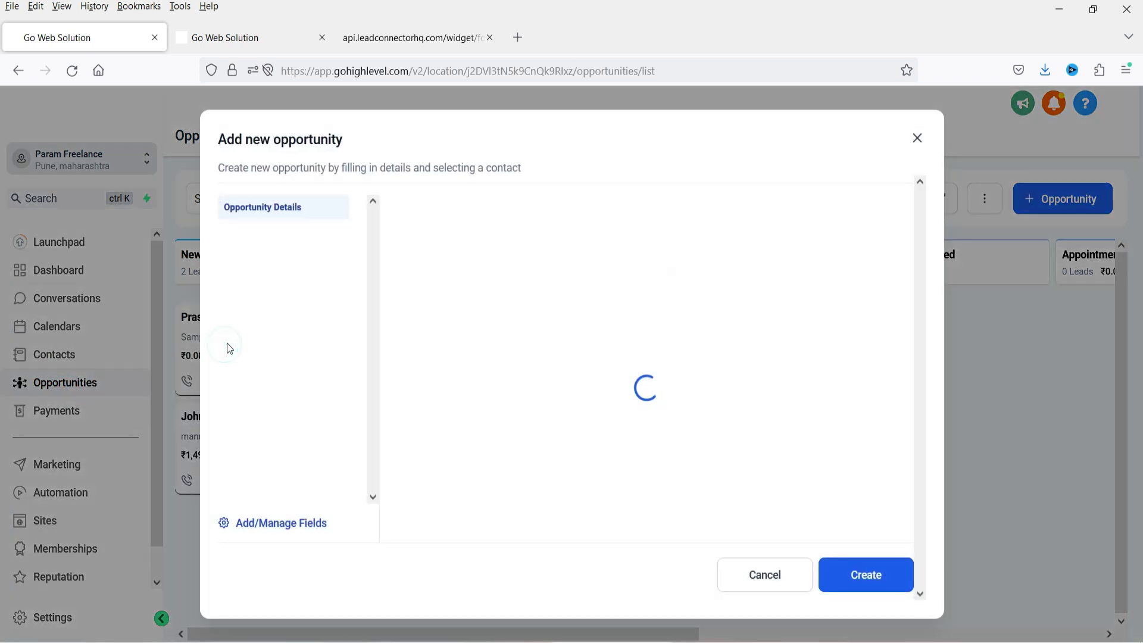
{"action": "left_click", "coordinate": [917, 139]}
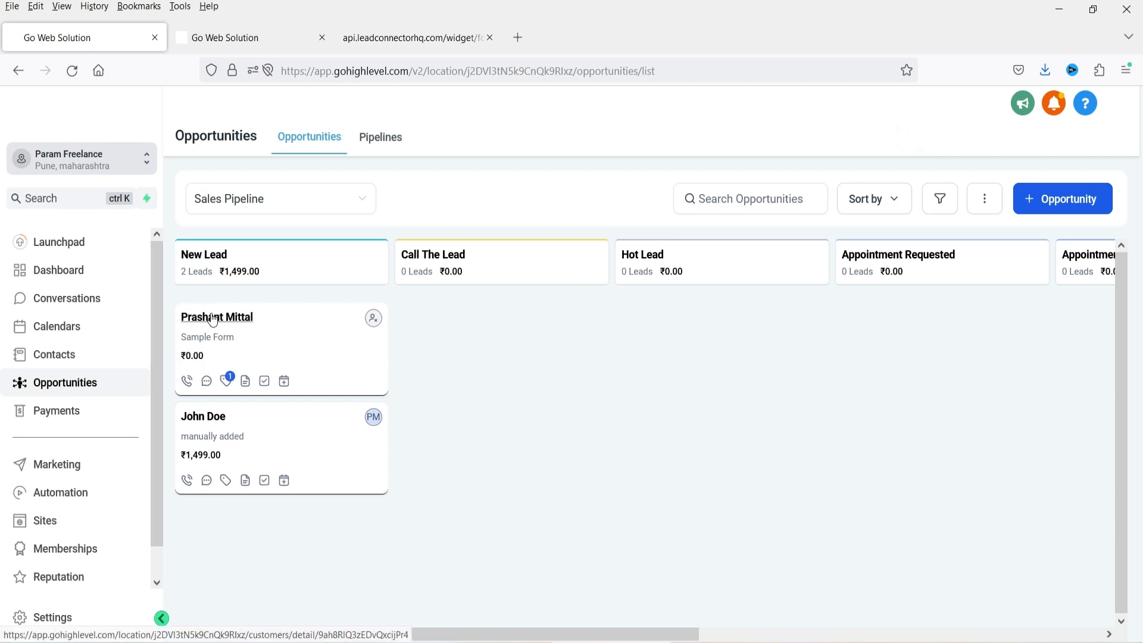
{"action": "left_click", "coordinate": [295, 346]}
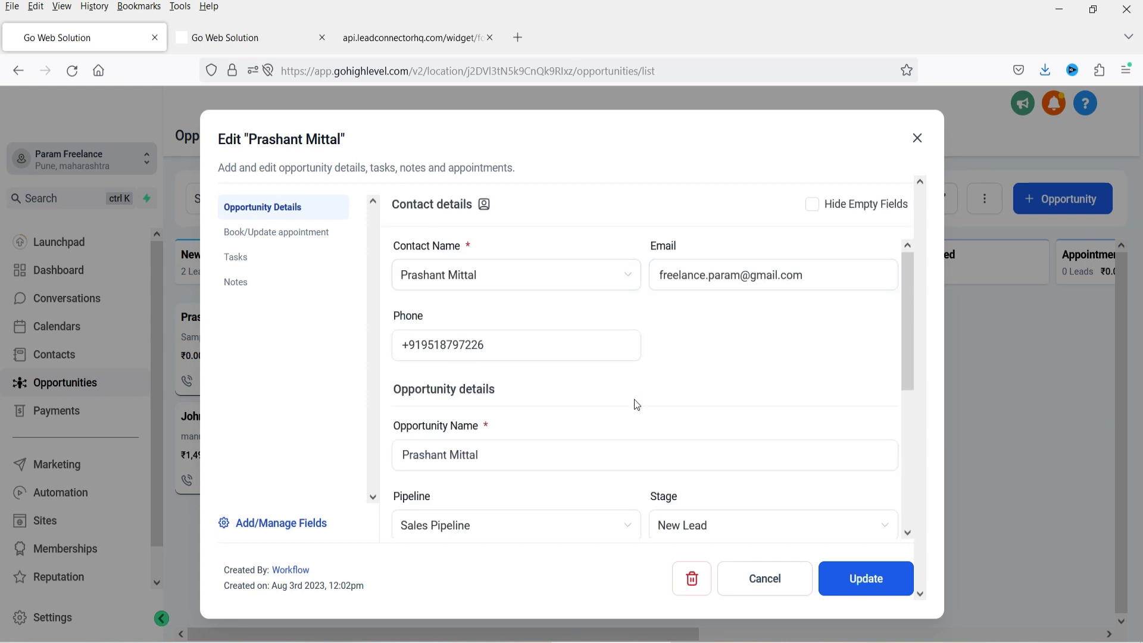
{"action": "scroll", "coordinate": [688, 361], "scroll_direction": "down", "scroll_amount": 4}
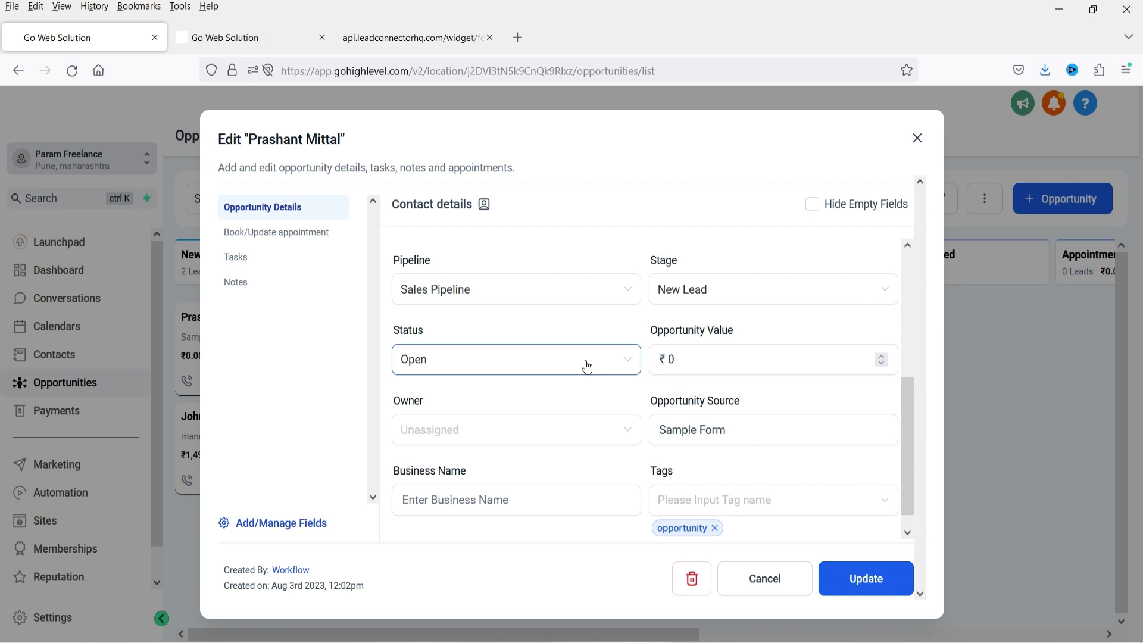
{"action": "left_click", "coordinate": [586, 366]}
{"action": "scroll", "coordinate": [730, 322], "scroll_direction": "up", "scroll_amount": 1}
{"action": "scroll", "coordinate": [757, 357], "scroll_direction": "up", "scroll_amount": 2}
{"action": "scroll", "coordinate": [758, 360], "scroll_direction": "down", "scroll_amount": 1}
{"action": "left_click", "coordinate": [690, 357]}
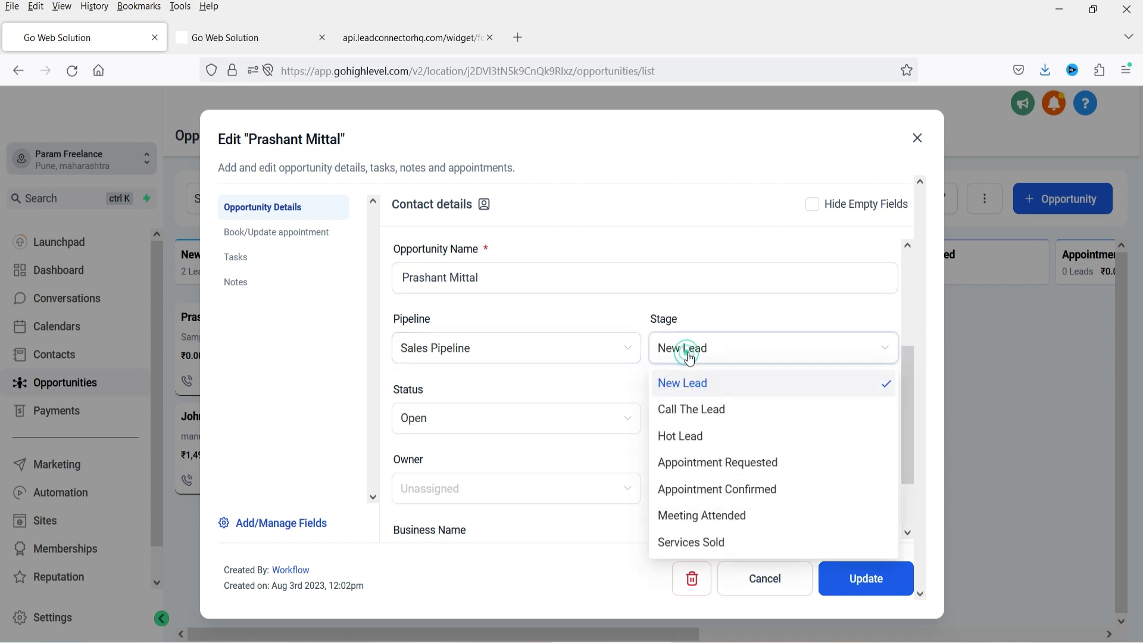
{"action": "left_click", "coordinate": [694, 520]}
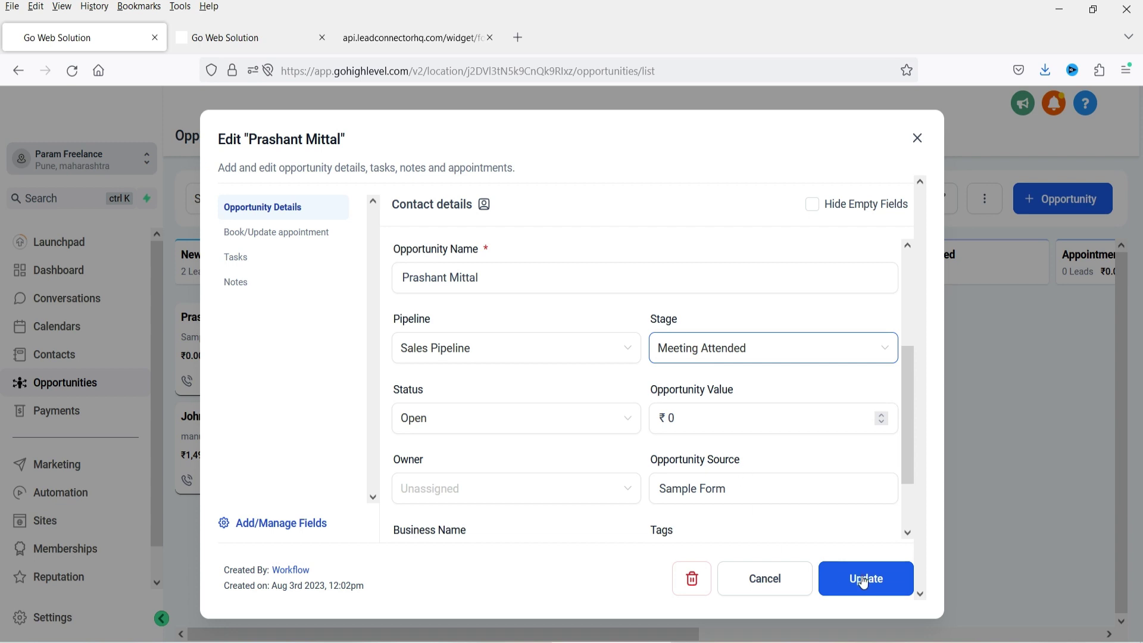
{"action": "left_click", "coordinate": [917, 138]}
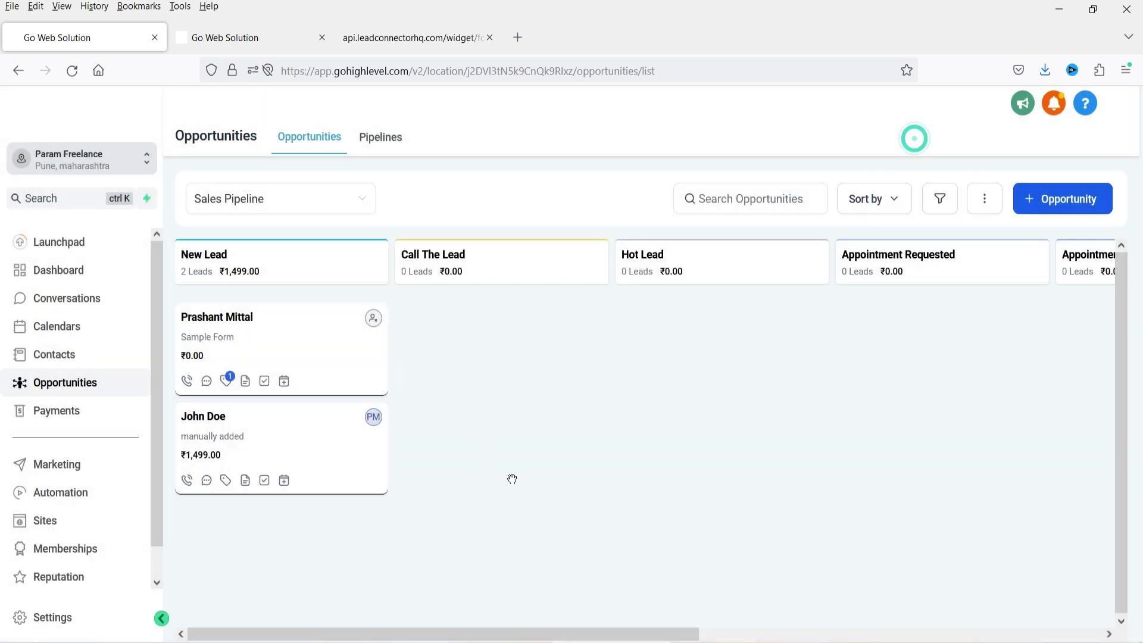
- Drag the Sample Form lead from New Lead into Call The Lead, then Hot Lead
{"action": "left_click_drag", "start_coordinate": [230, 331], "coordinate": [570, 365]}
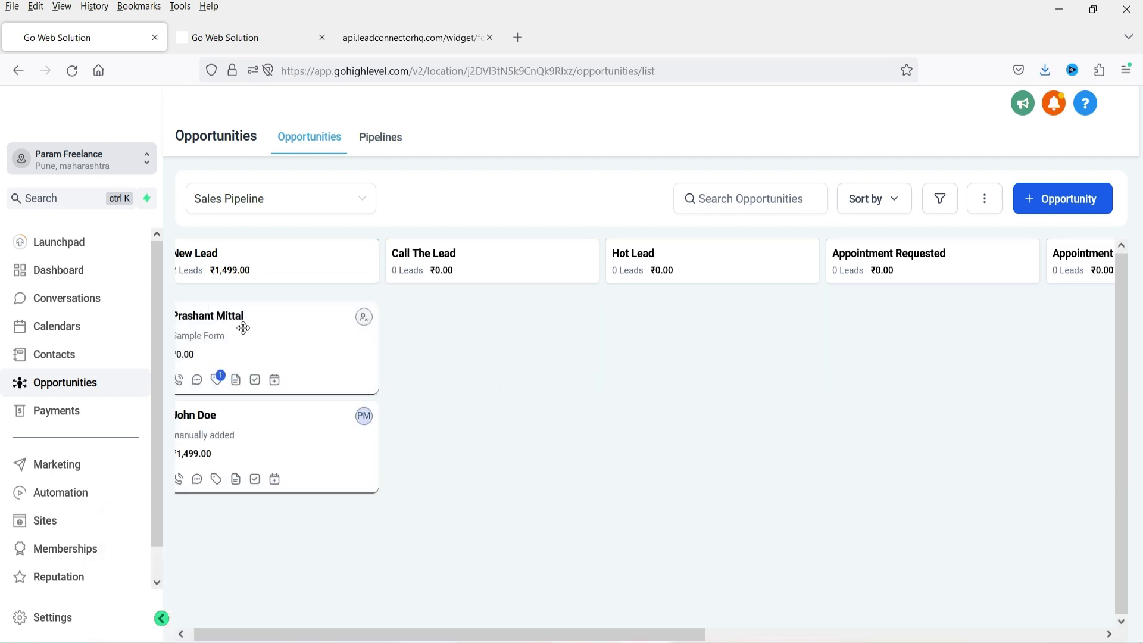
{"action": "left_click_drag", "start_coordinate": [238, 327], "coordinate": [470, 327]}
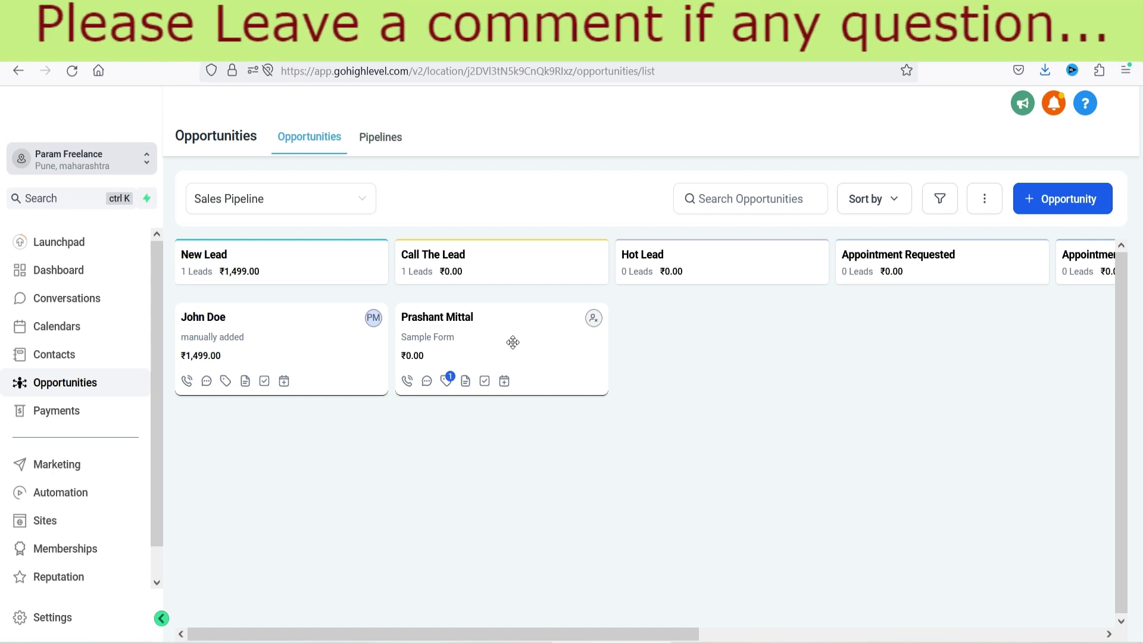
{"action": "left_click_drag", "start_coordinate": [512, 343], "coordinate": [739, 328]}
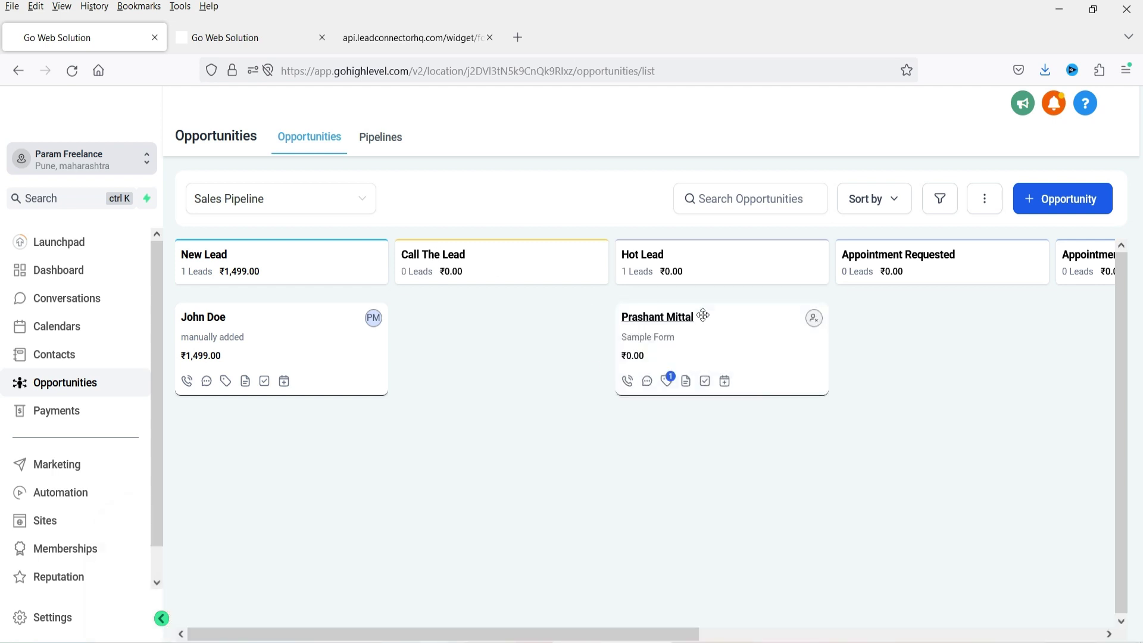
- Inspect the lead's opportunity details and status list, closing without saving
{"action": "left_click", "coordinate": [743, 348]}
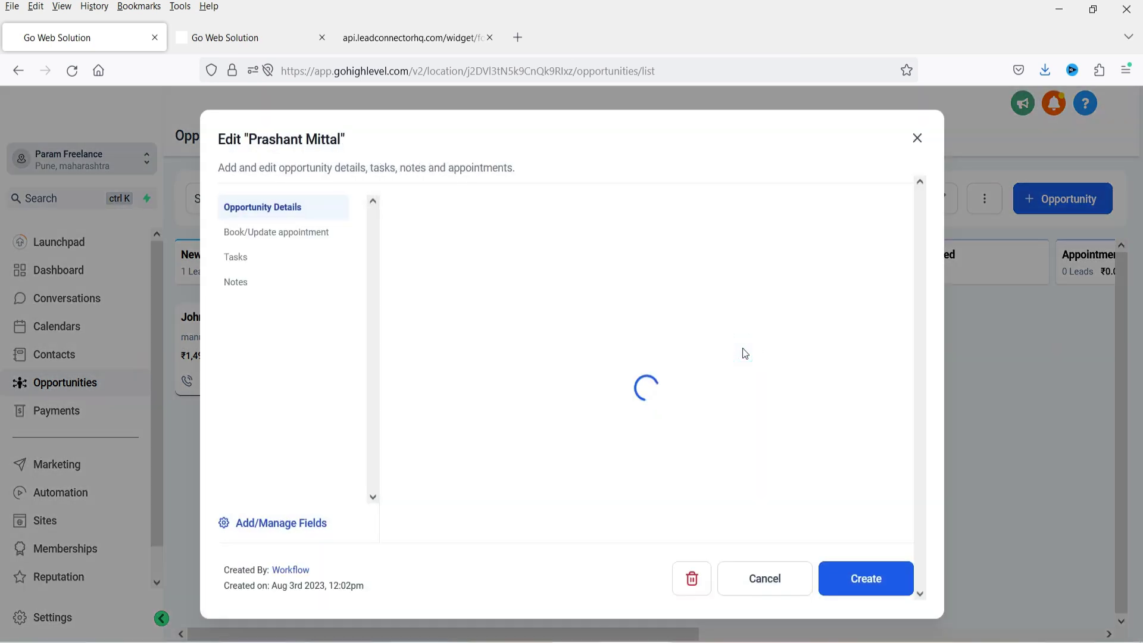
{"action": "scroll", "coordinate": [602, 344], "scroll_direction": "down", "scroll_amount": 2}
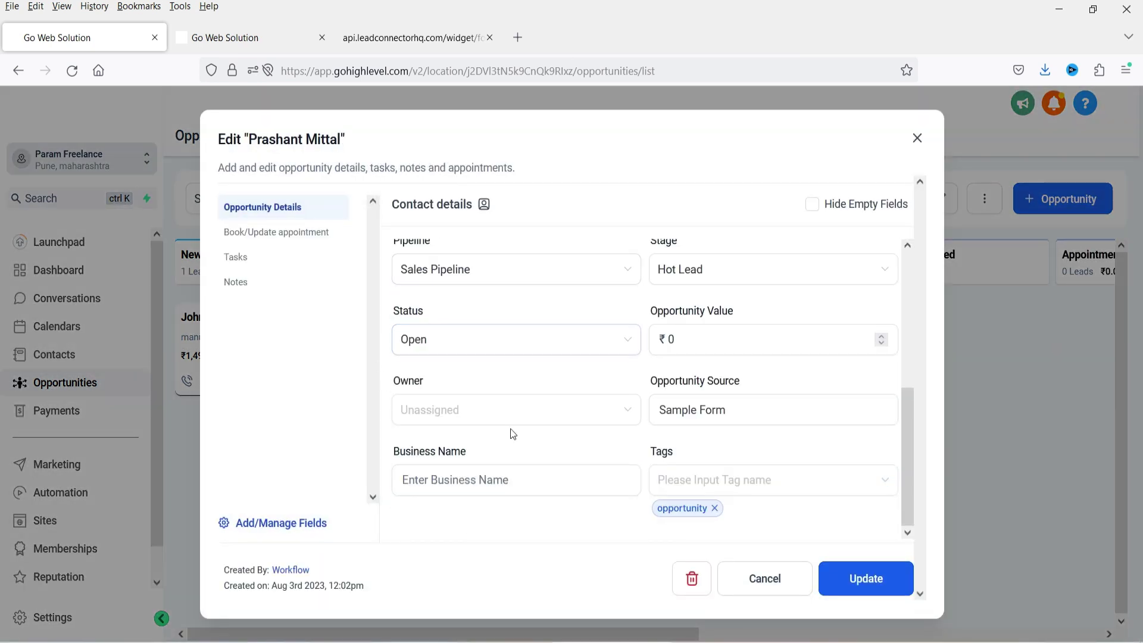
{"action": "scroll", "coordinate": [509, 414], "scroll_direction": "up", "scroll_amount": 4}
{"action": "scroll", "coordinate": [508, 406], "scroll_direction": "down", "scroll_amount": 3}
{"action": "left_click", "coordinate": [472, 341]}
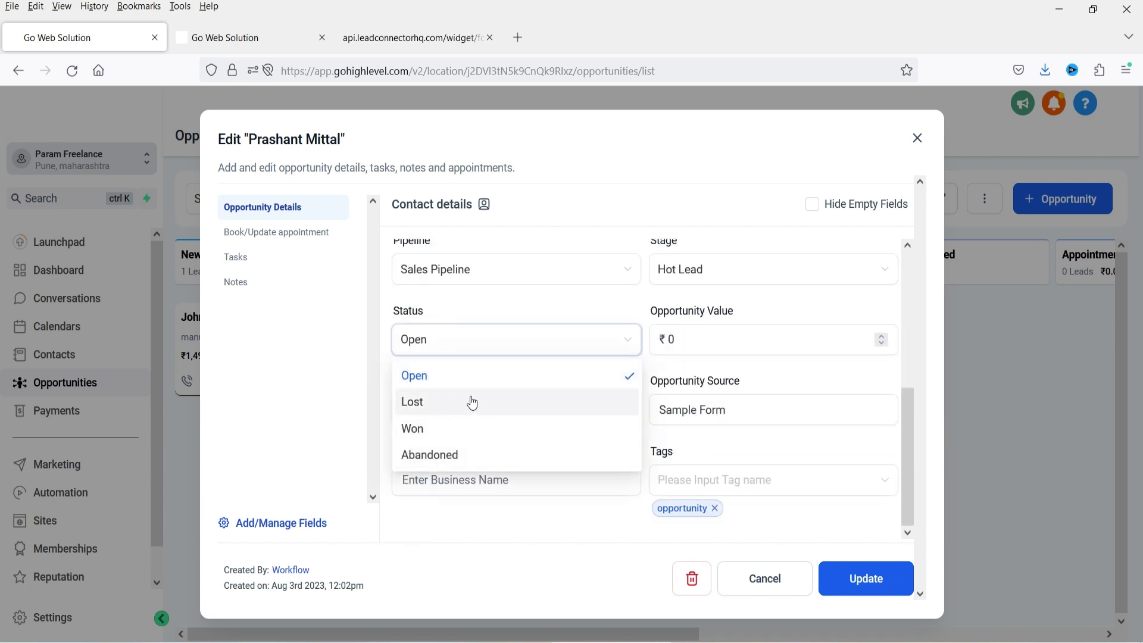
{"action": "left_click", "coordinate": [917, 138]}
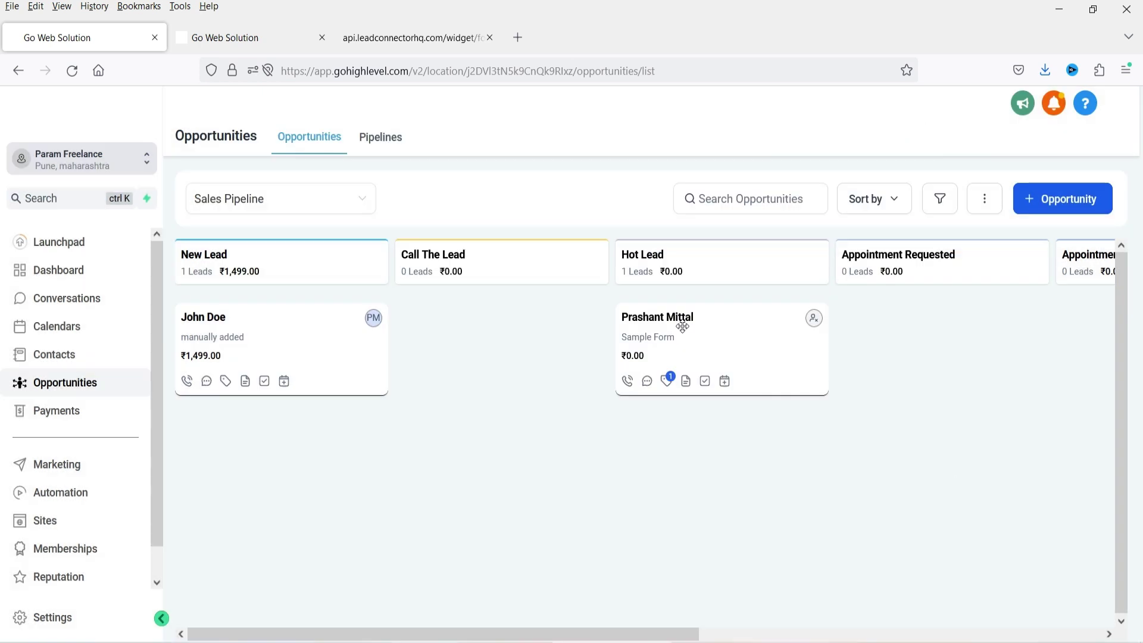
- Drag the lead through Appointment Requested and Appointment Confirmed into Services Sold
{"action": "left_click_drag", "start_coordinate": [676, 336], "coordinate": [925, 346]}
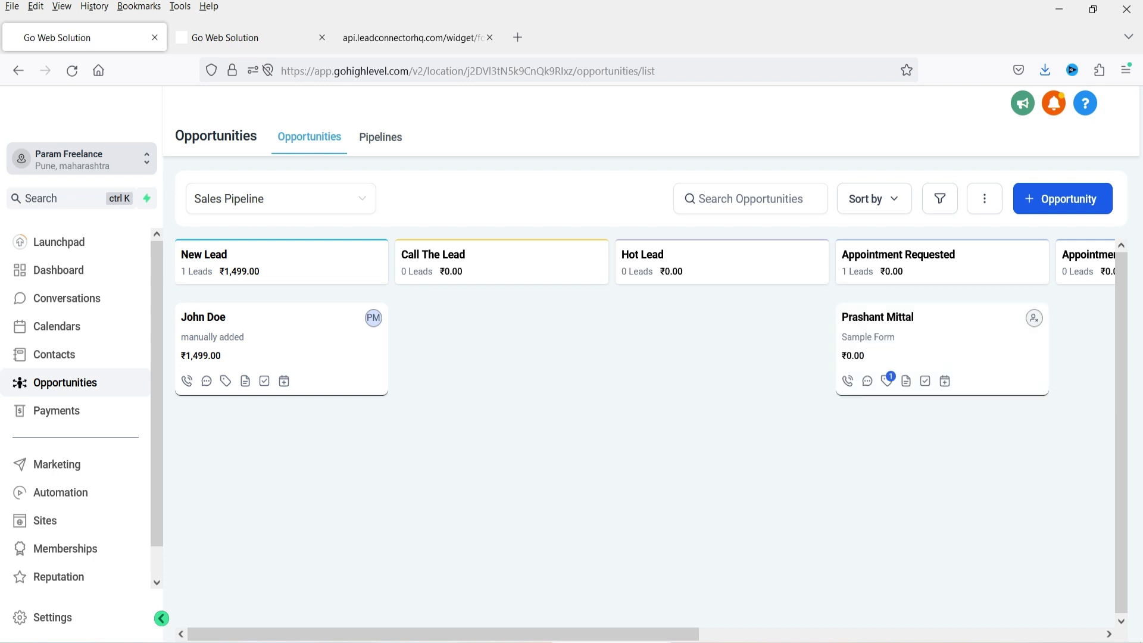
{"action": "left_click_drag", "start_coordinate": [583, 634], "coordinate": [945, 631]}
{"action": "left_click_drag", "start_coordinate": [409, 339], "coordinate": [899, 344]}
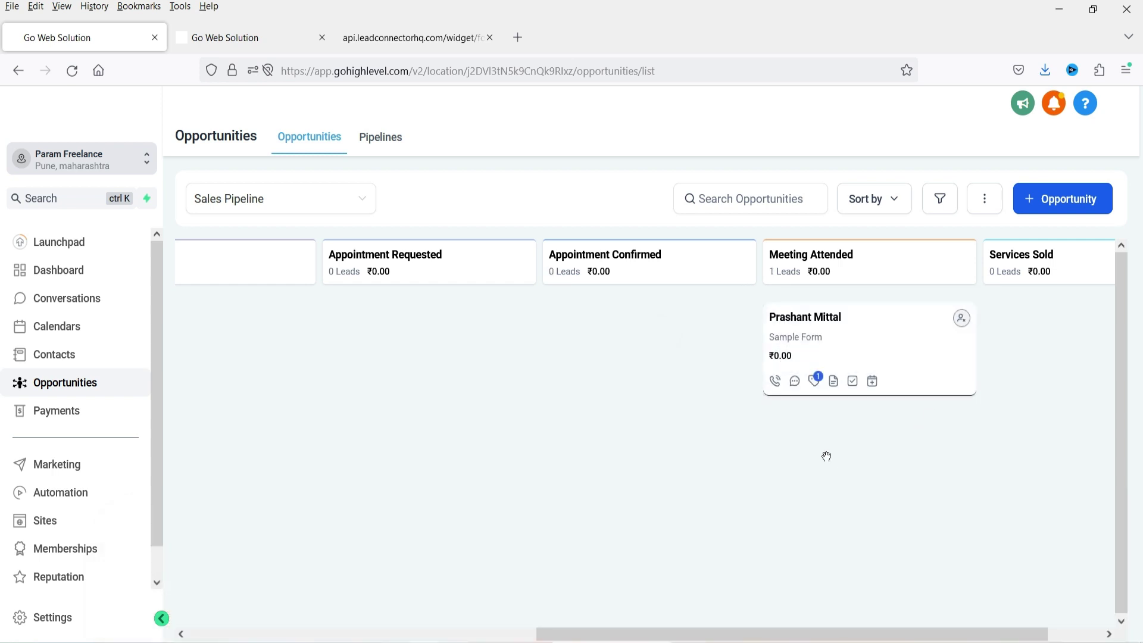
{"action": "left_click_drag", "start_coordinate": [840, 327], "coordinate": [1037, 332]}
{"action": "left_click_drag", "start_coordinate": [868, 634], "coordinate": [928, 634]}
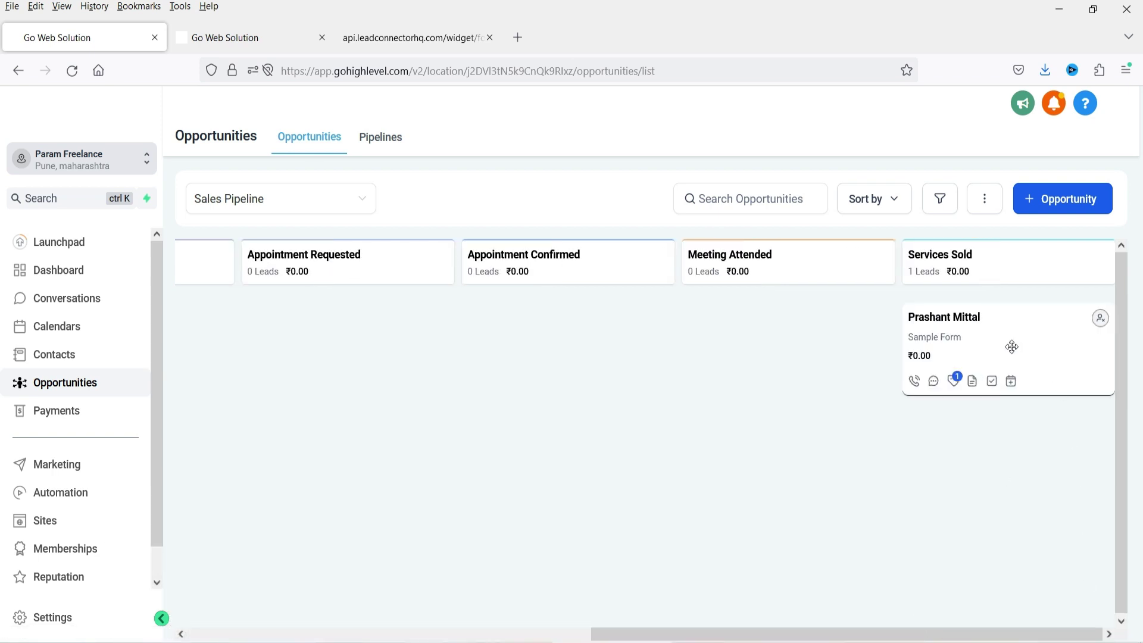
- Set the Sample Form opportunity value to 2000 and status to Won, then save and close
{"action": "left_click", "coordinate": [1031, 339]}
{"action": "scroll", "coordinate": [700, 418], "scroll_direction": "down", "scroll_amount": 3}
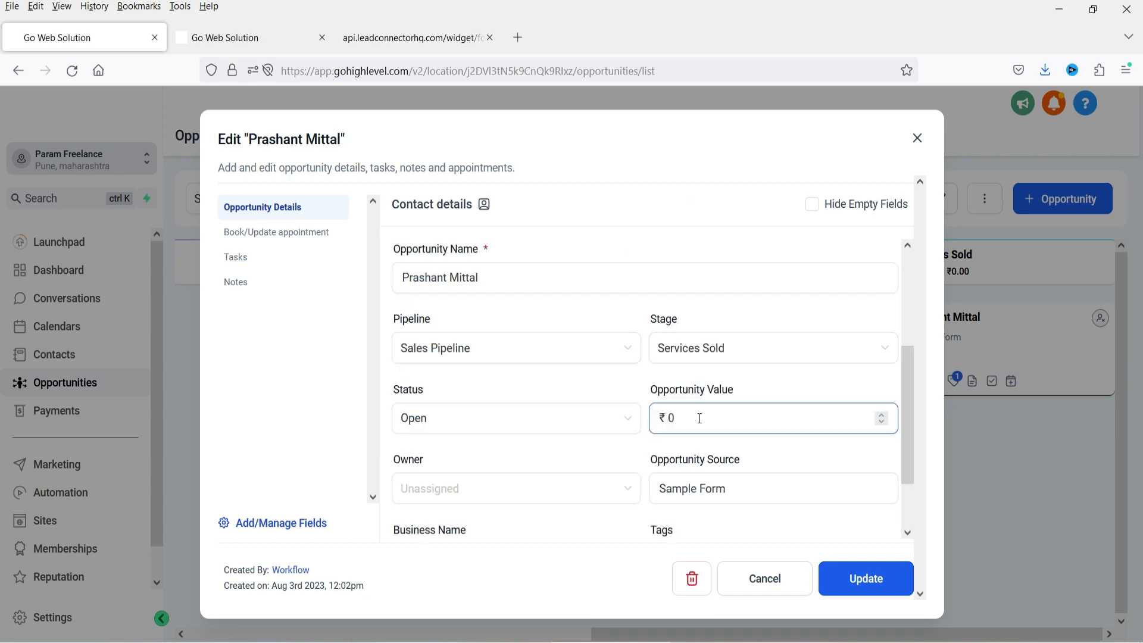
{"action": "left_click", "coordinate": [700, 419]}
{"action": "key", "text": "BackSpace"}
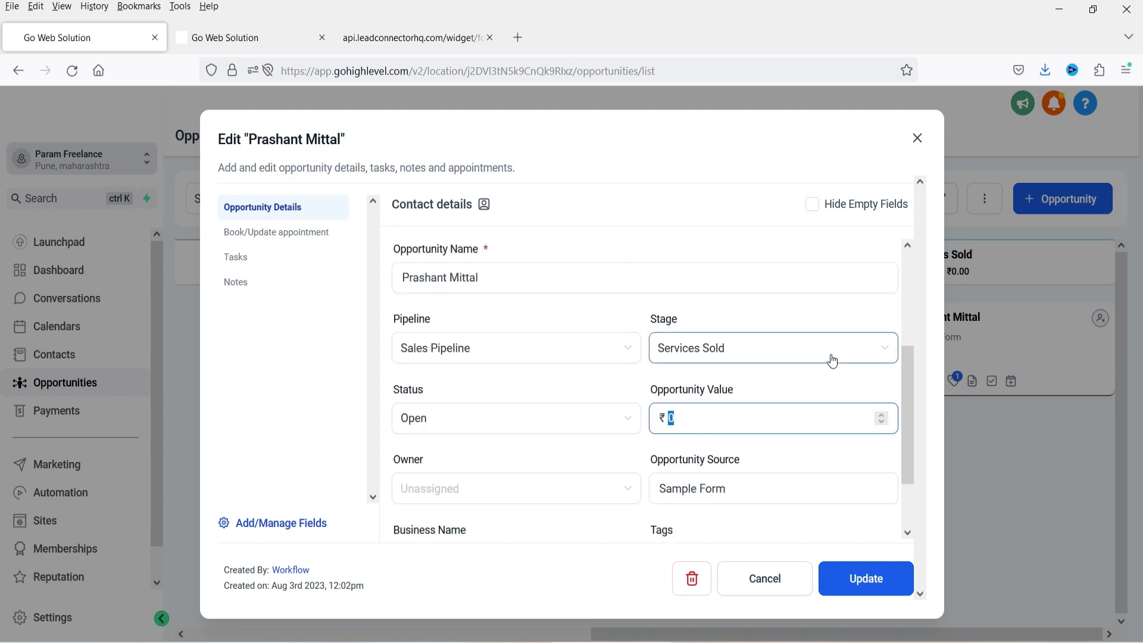
{"action": "type", "text": "2000"}
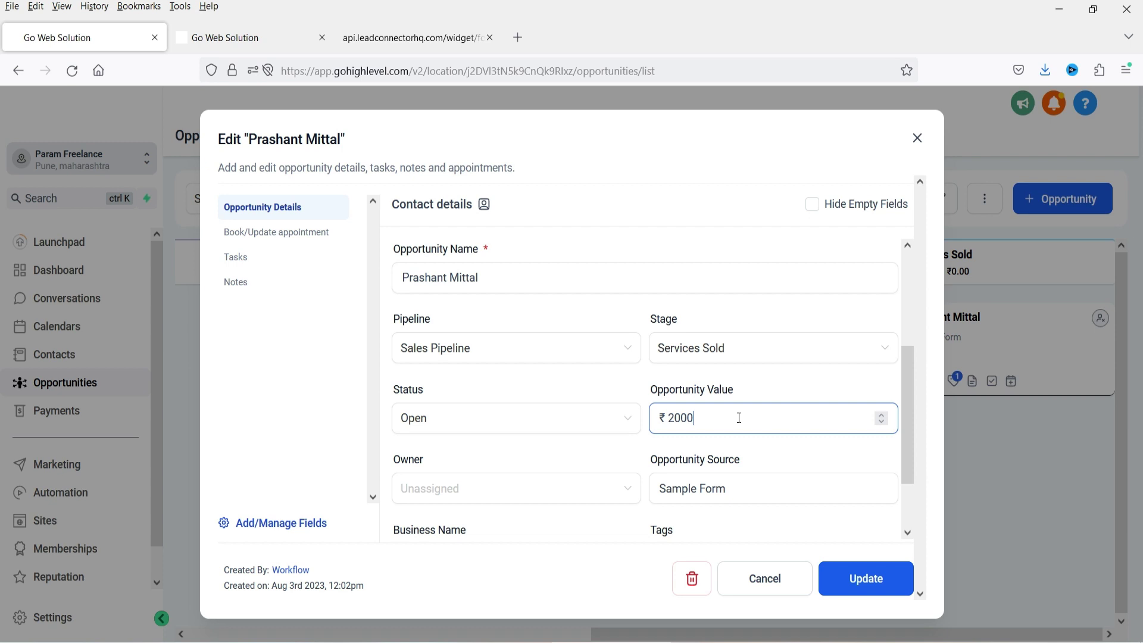
{"action": "left_click", "coordinate": [433, 422]}
{"action": "left_click", "coordinate": [451, 511]}
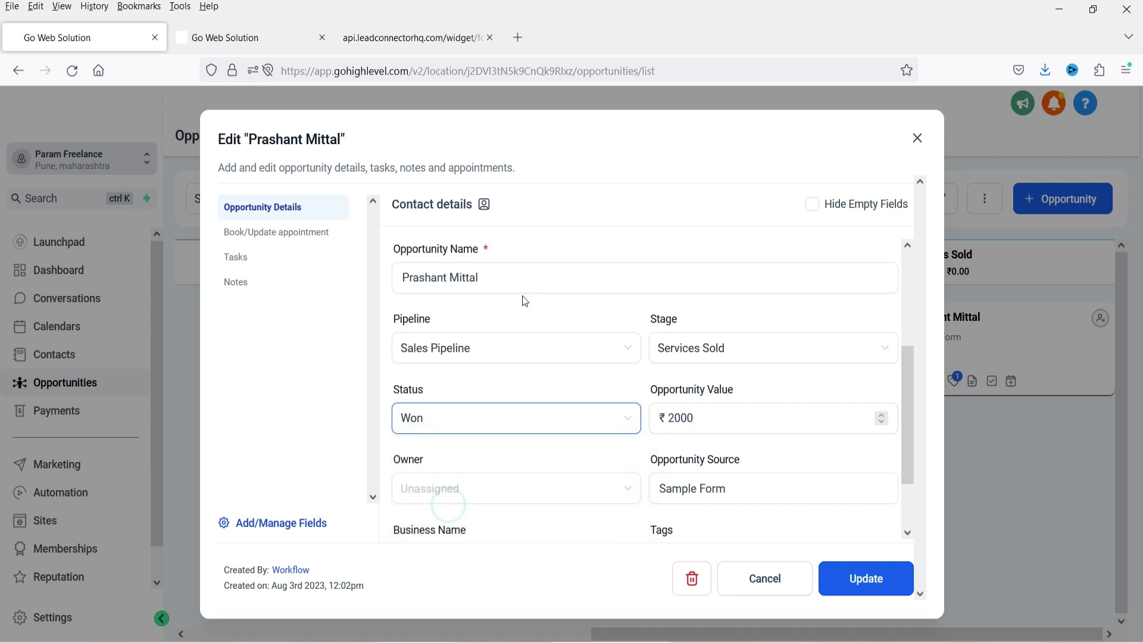
{"action": "left_click", "coordinate": [868, 581]}
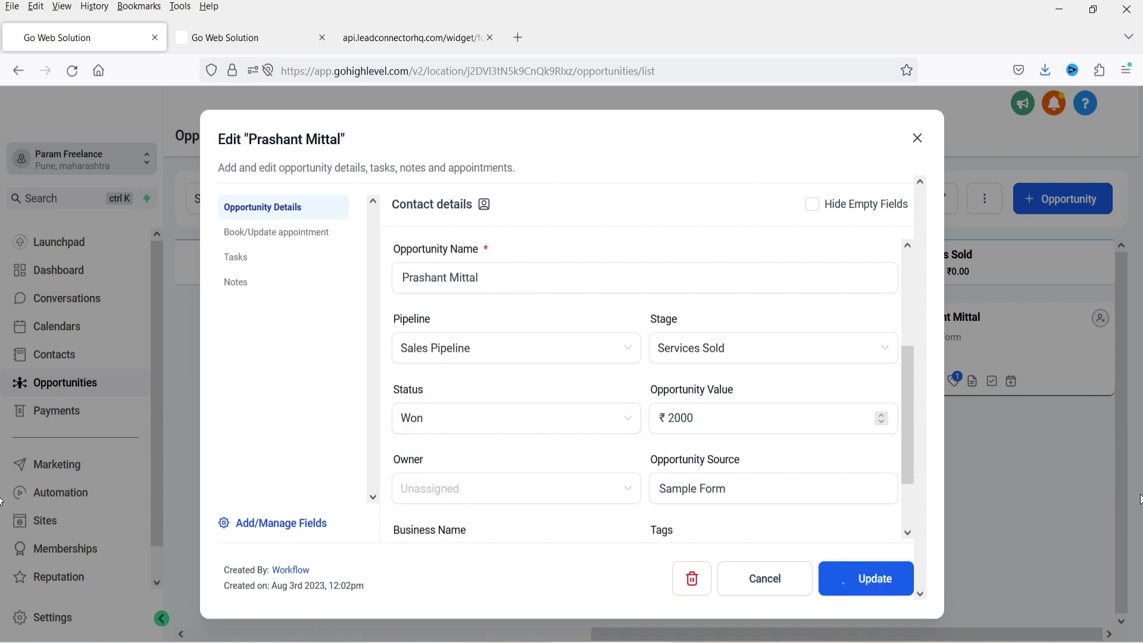
{"action": "left_click", "coordinate": [917, 138]}
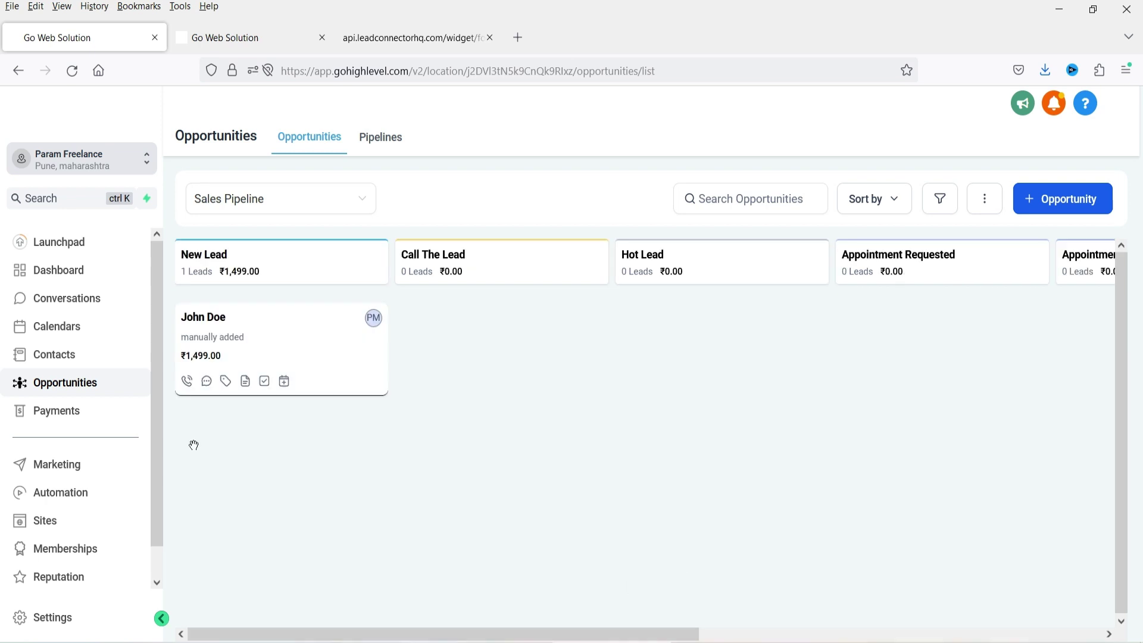
- Open the Dashboard and check the Open and Closed labels in the opportunities summary
{"action": "left_click", "coordinate": [80, 279]}
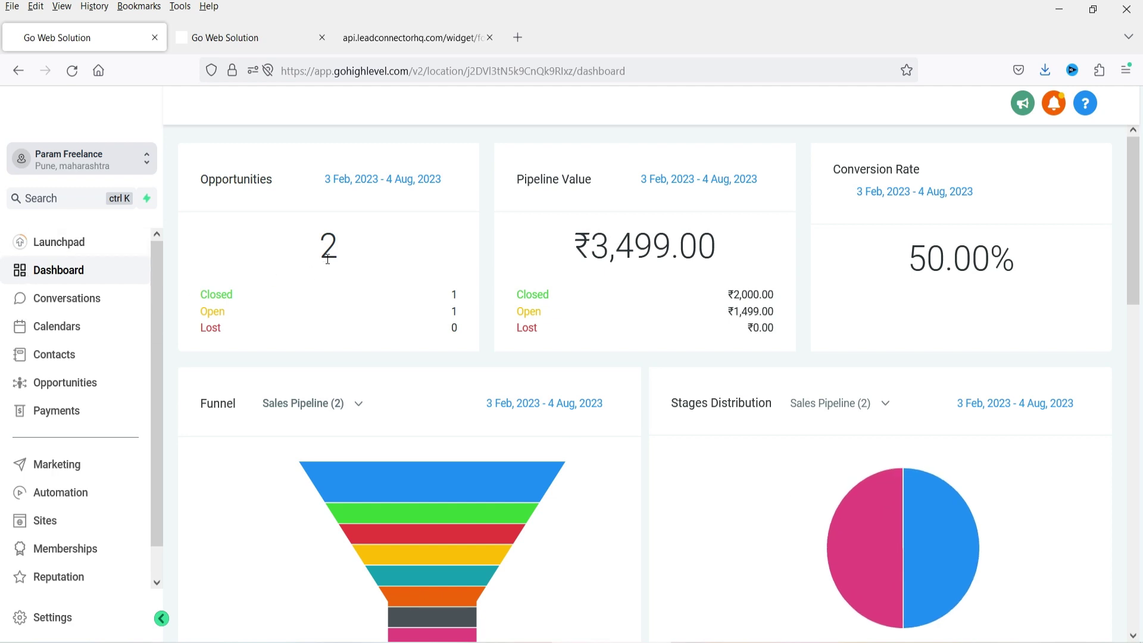
{"action": "double_click", "coordinate": [206, 314]}
{"action": "double_click", "coordinate": [211, 294]}
{"action": "left_click", "coordinate": [638, 284]}
- Review the open opportunities count and the Funnel and Stages charts further down
{"action": "double_click", "coordinate": [454, 311]}
{"action": "scroll", "coordinate": [878, 265], "scroll_direction": "down", "scroll_amount": 2}
{"action": "scroll", "coordinate": [737, 313], "scroll_direction": "up", "scroll_amount": 2}
{"action": "scroll", "coordinate": [737, 313], "scroll_direction": "down", "scroll_amount": 4}
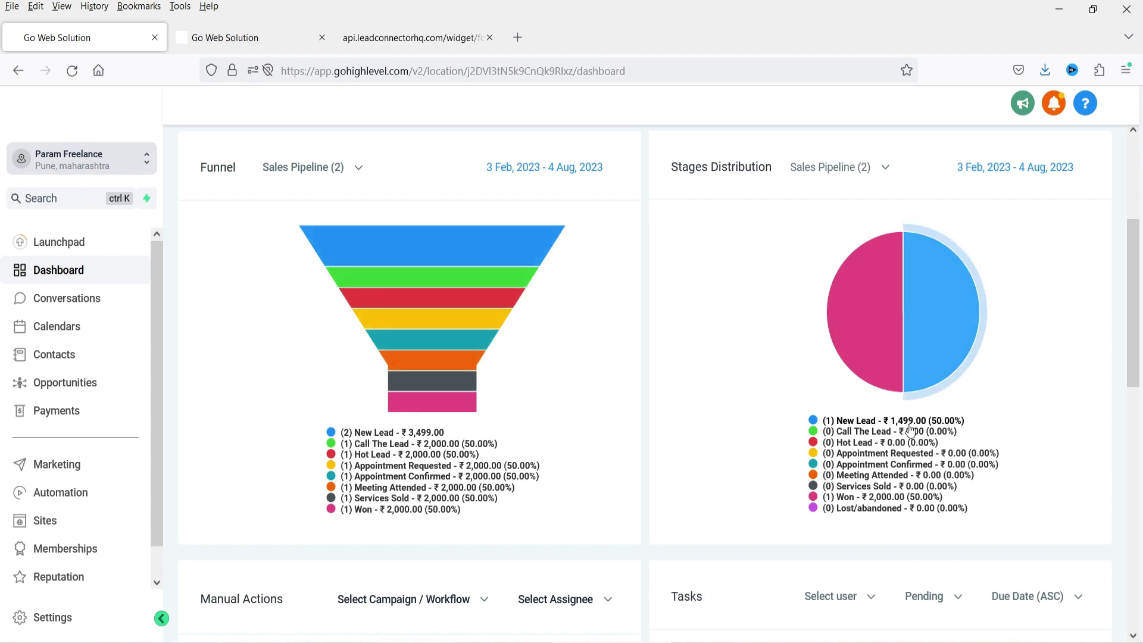
{"action": "mouse_move", "coordinate": [873, 324]}
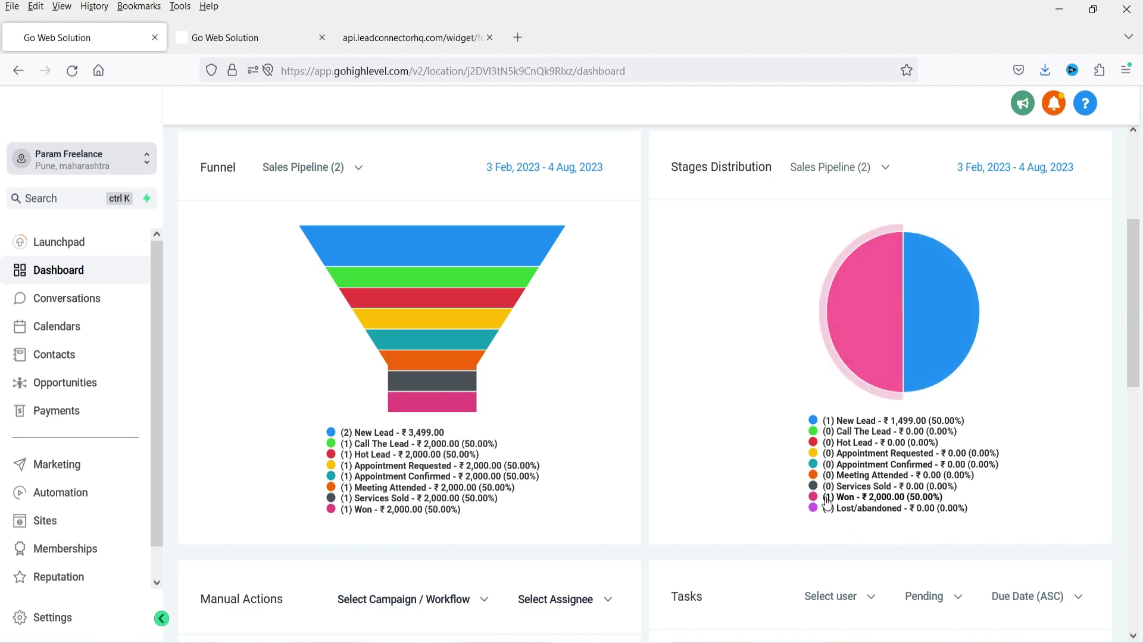
{"action": "scroll", "coordinate": [1029, 348], "scroll_direction": "up", "scroll_amount": 4}
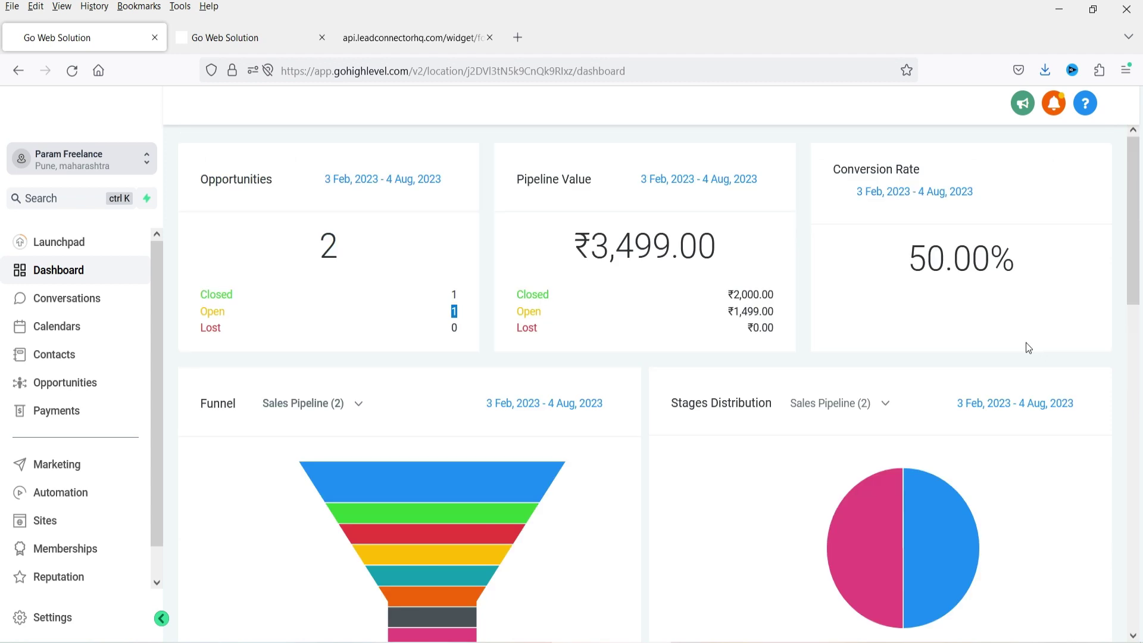